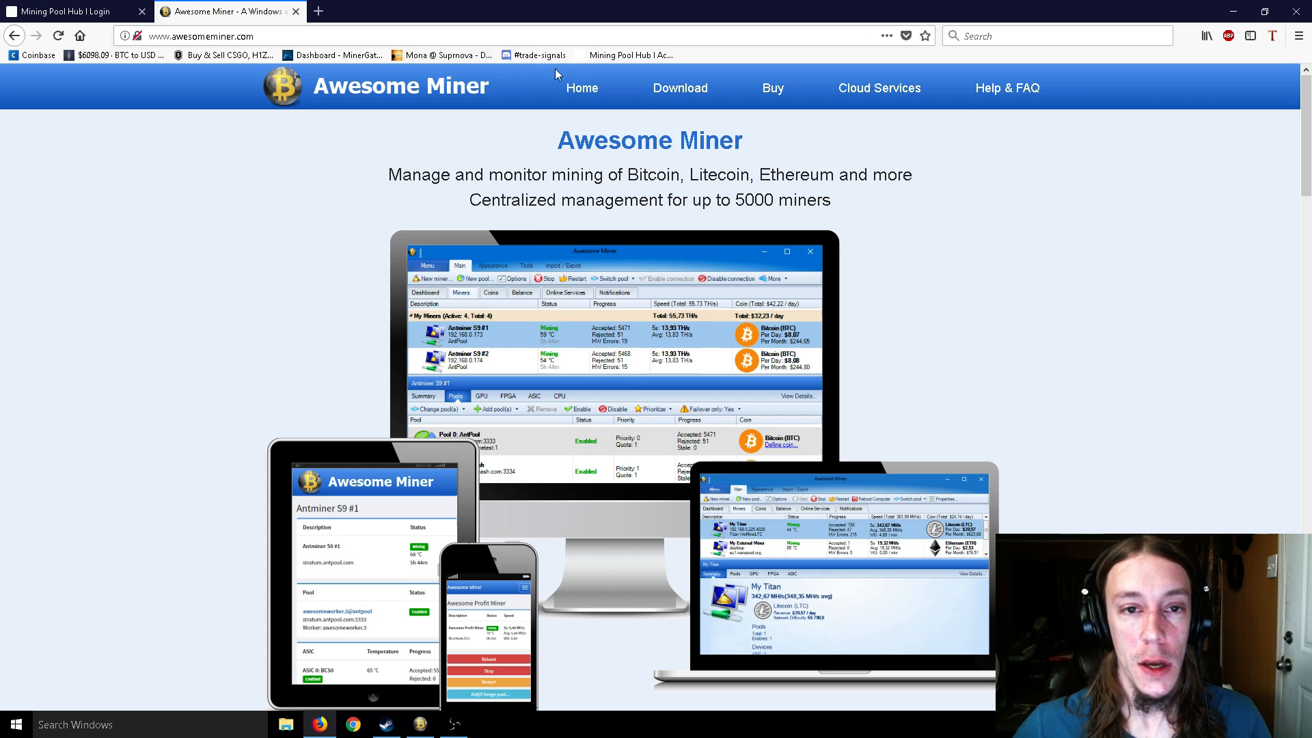
Open the Awesome Miner download page and log in to Mining Pool Hub with the prefilled credentials.
click(668, 96)
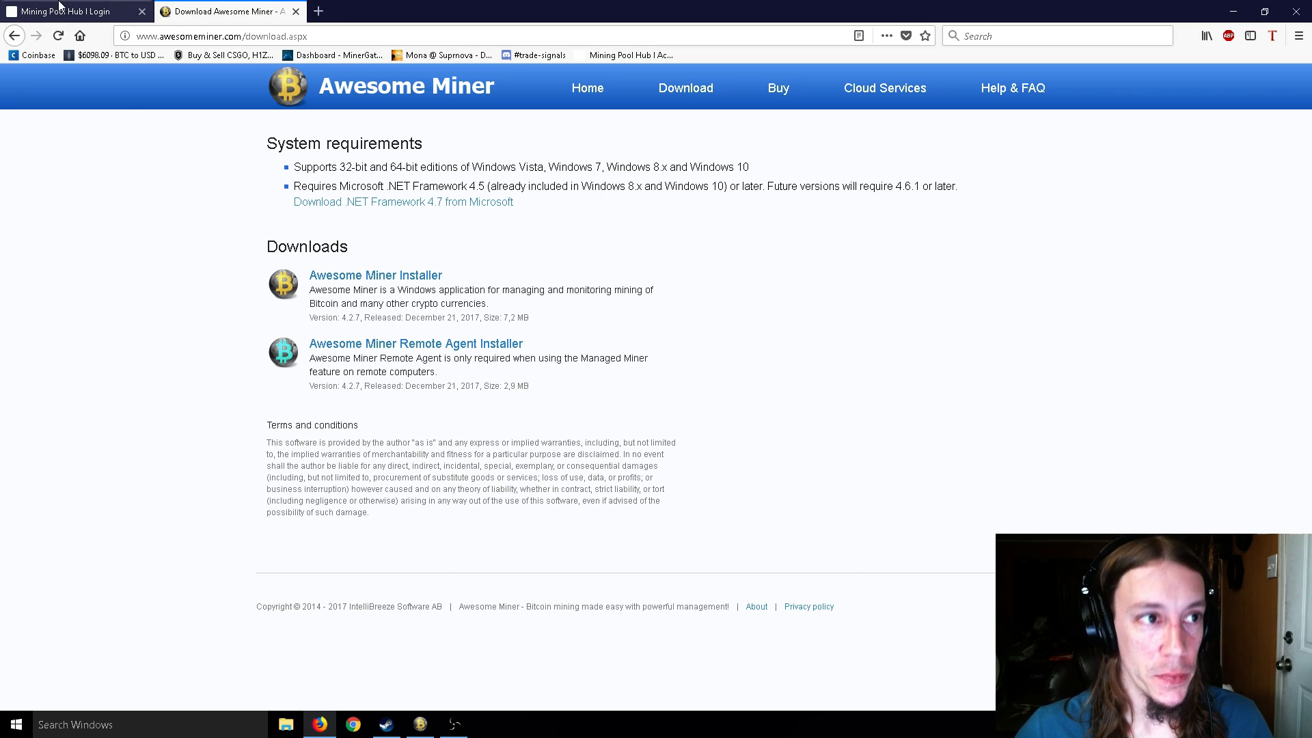
click(65, 11)
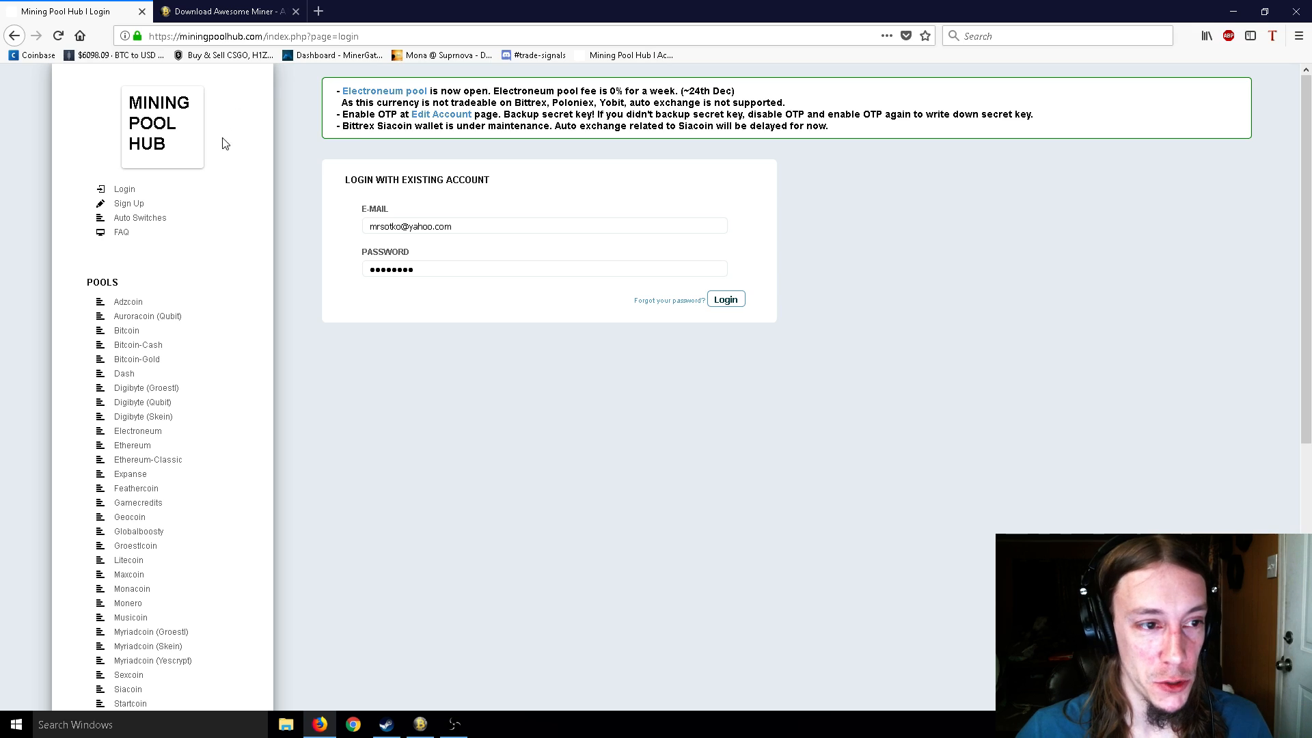
click(728, 301)
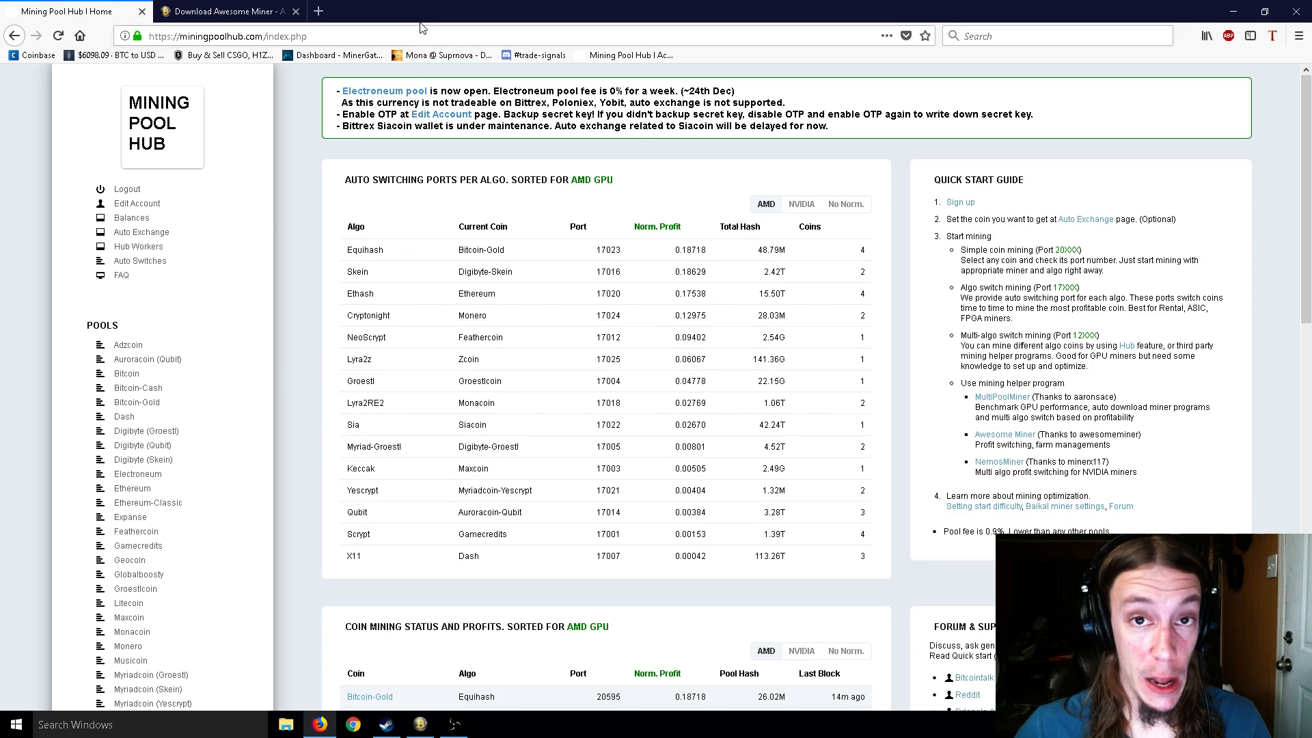
View the Mining Pool Hub account details and examine the worker logins and worker passwords on the Hub Workers page.
click(149, 207)
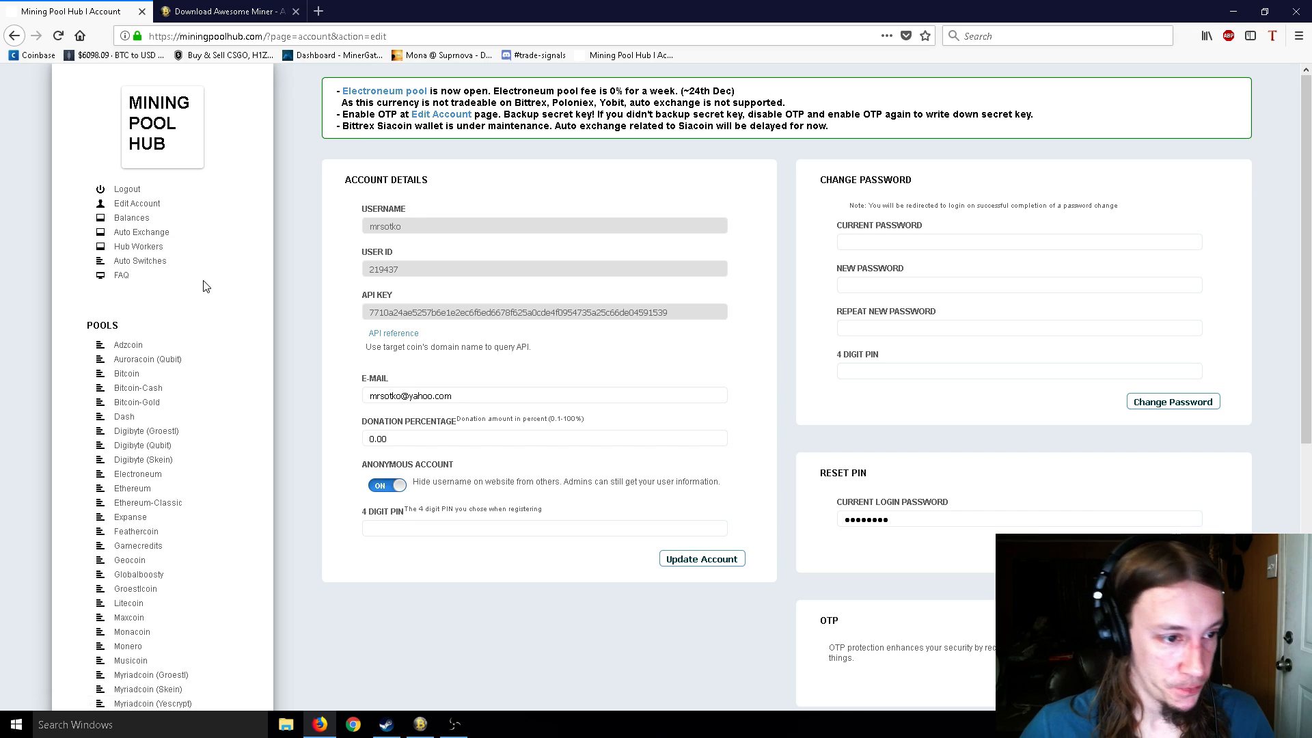
click(138, 249)
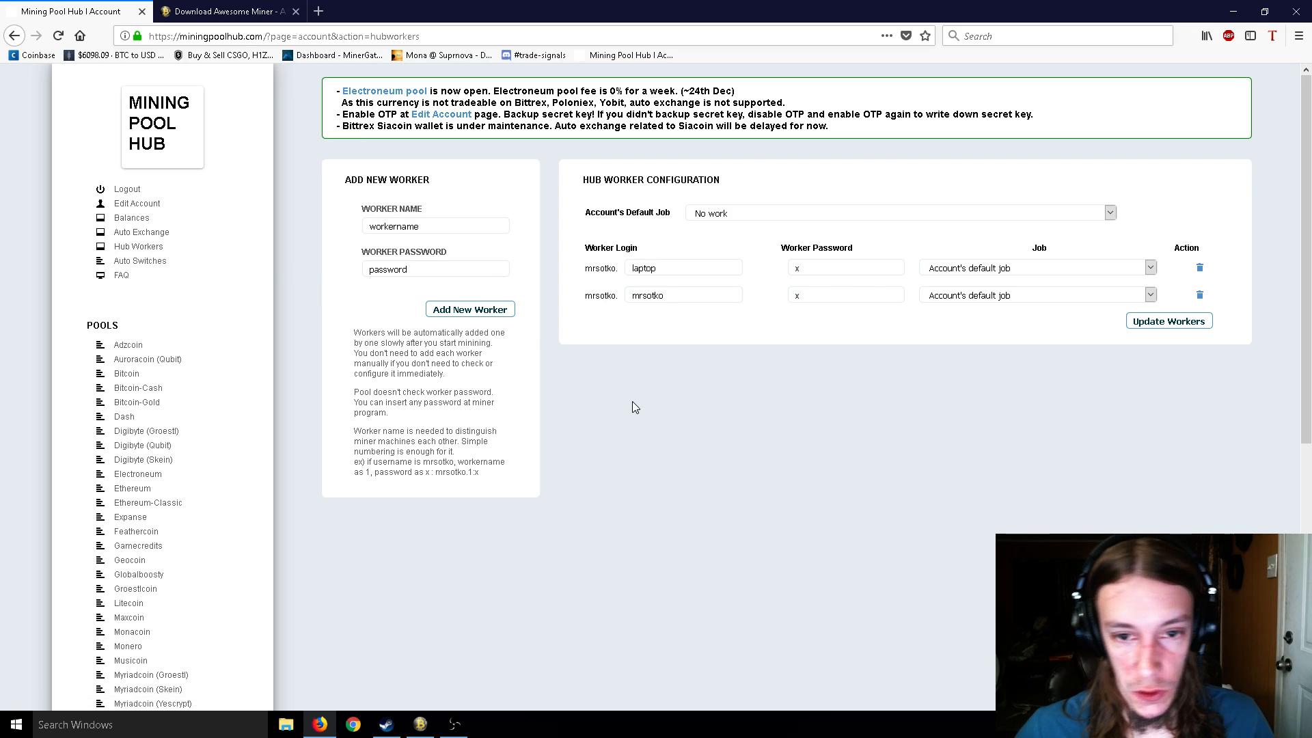
drag(585, 270, 612, 272)
click(603, 284)
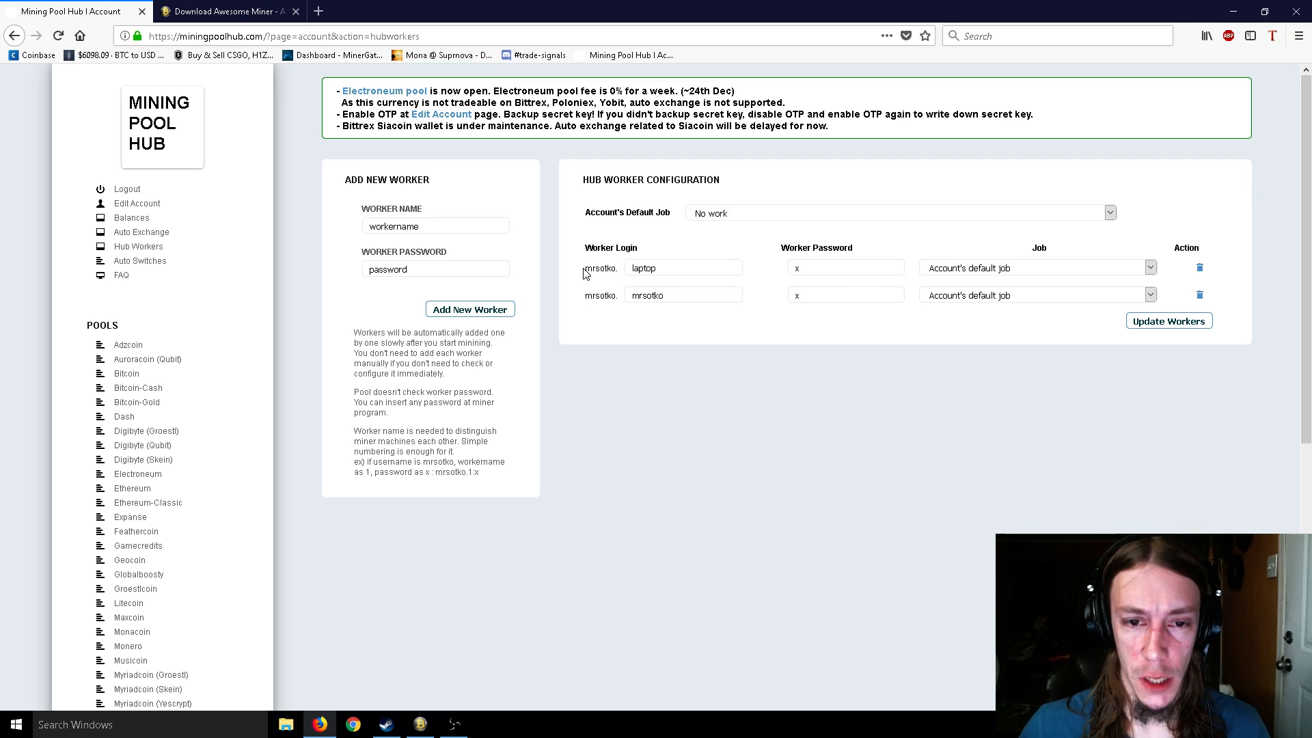
drag(585, 268, 617, 268)
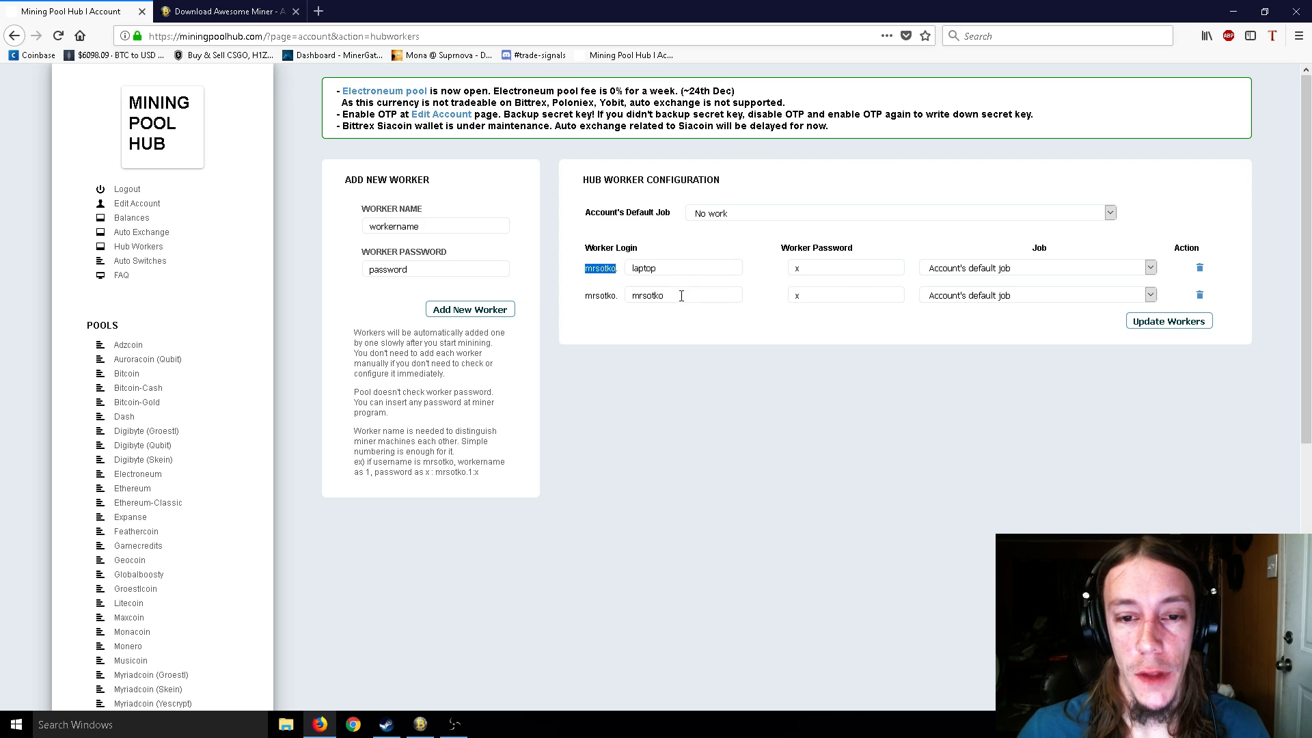
click(617, 299)
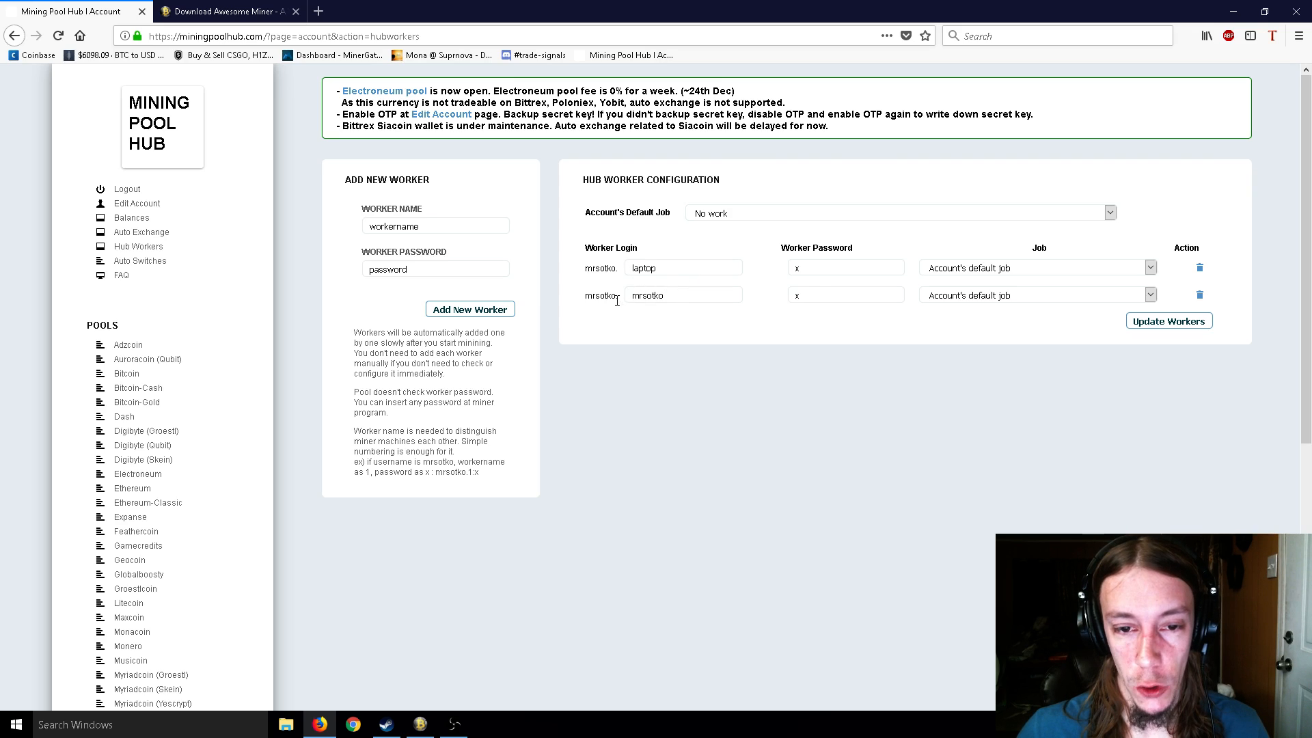
drag(674, 297, 631, 302)
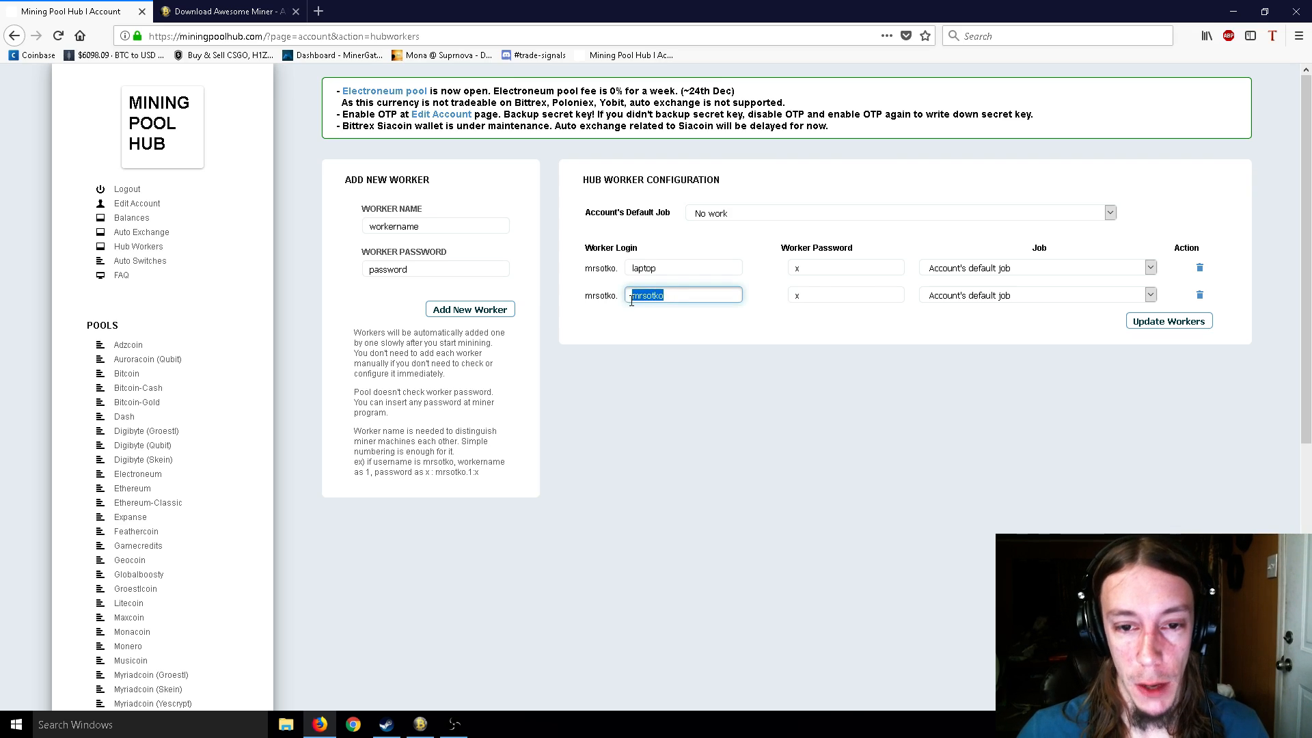
click(824, 297)
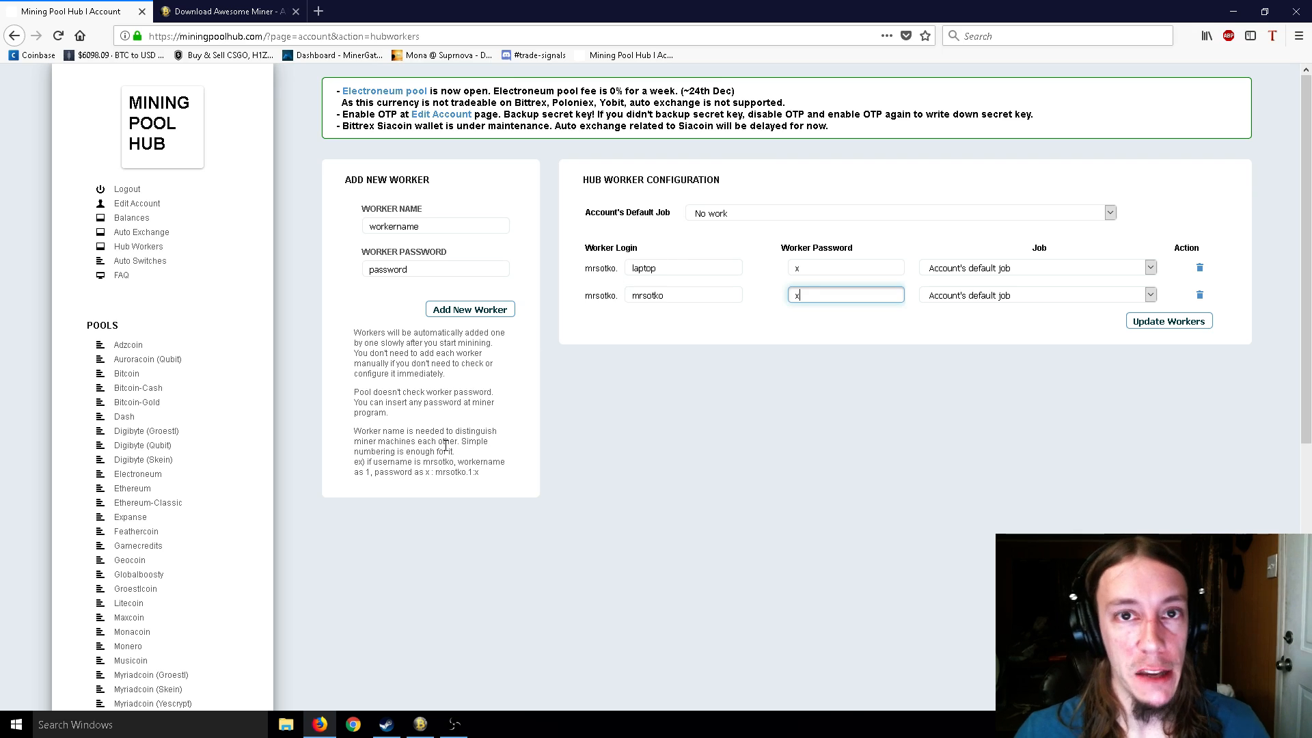
Switch to Awesome Miner and reposition its window over the Hub Workers page.
click(423, 727)
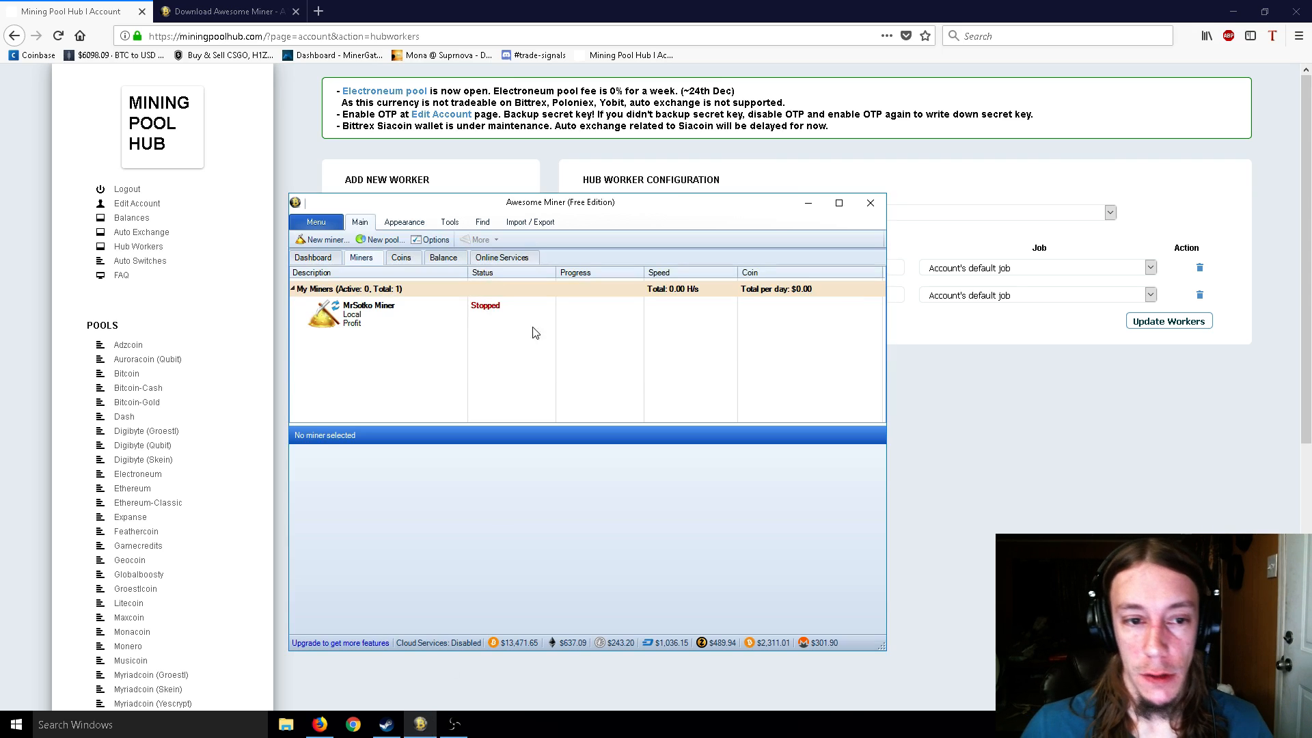
drag(547, 204, 724, 147)
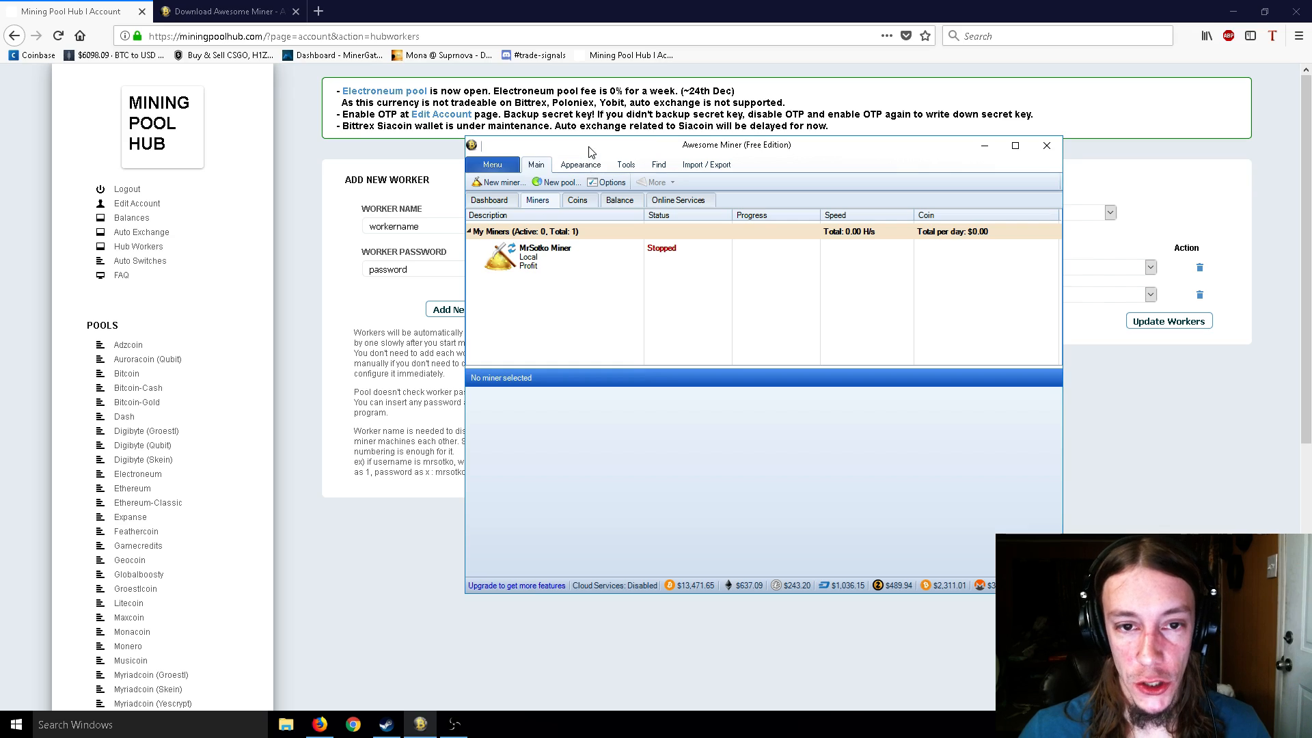
drag(603, 145, 508, 204)
Add a Managed Profit Miner described as My Profit Miner on the Local host with the nVidia GPU profit switching profile.
click(470, 226)
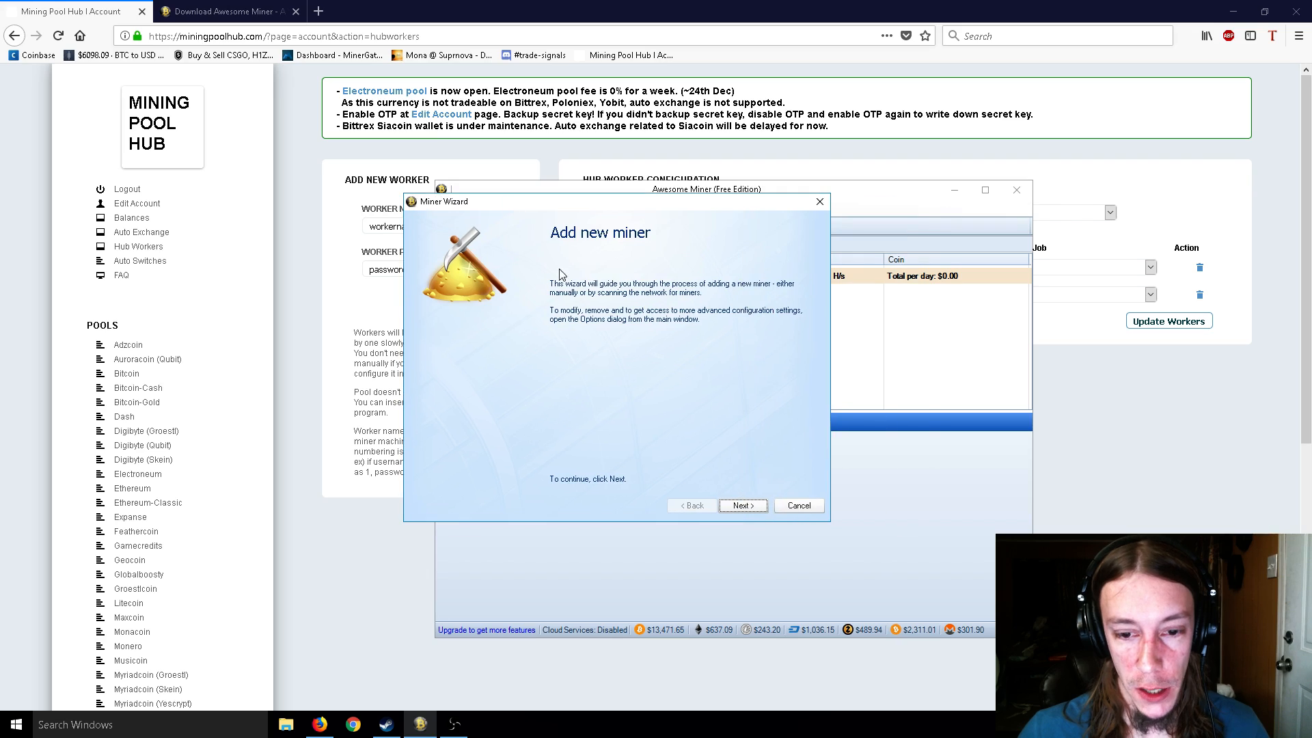
drag(587, 202, 611, 169)
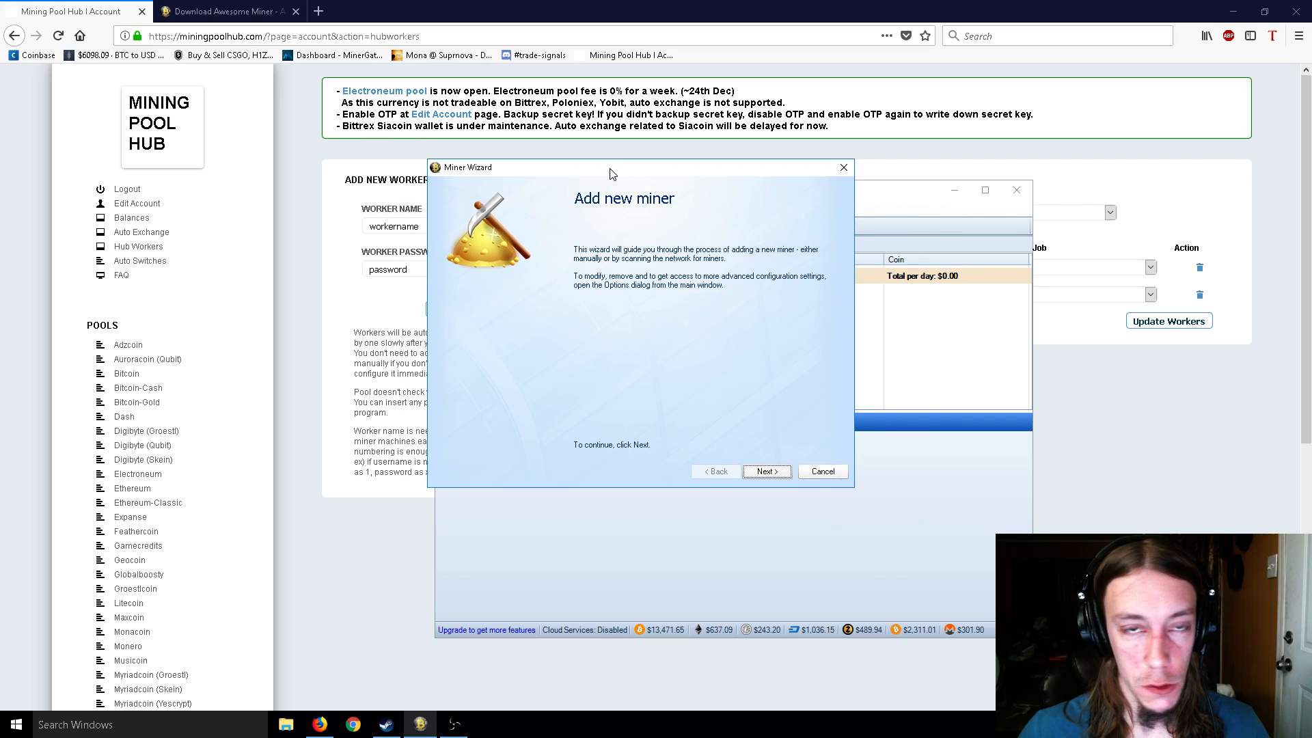
click(764, 471)
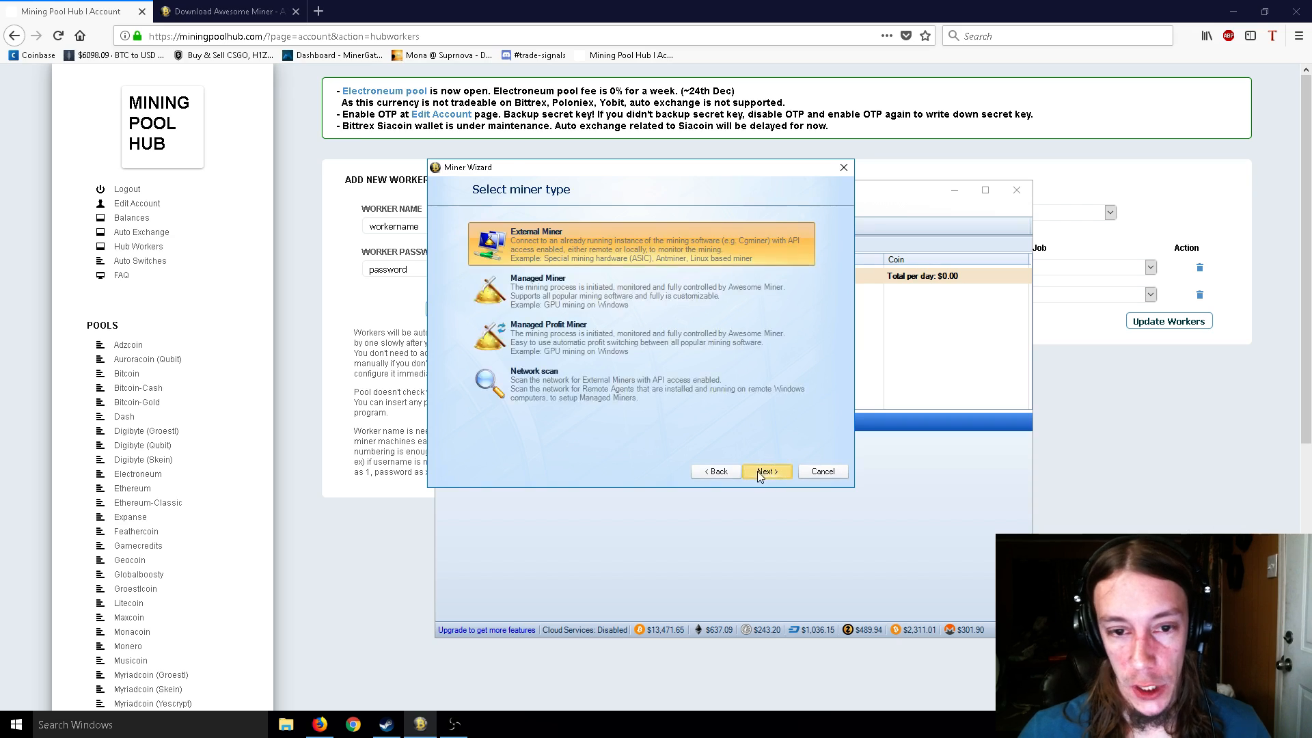
click(538, 338)
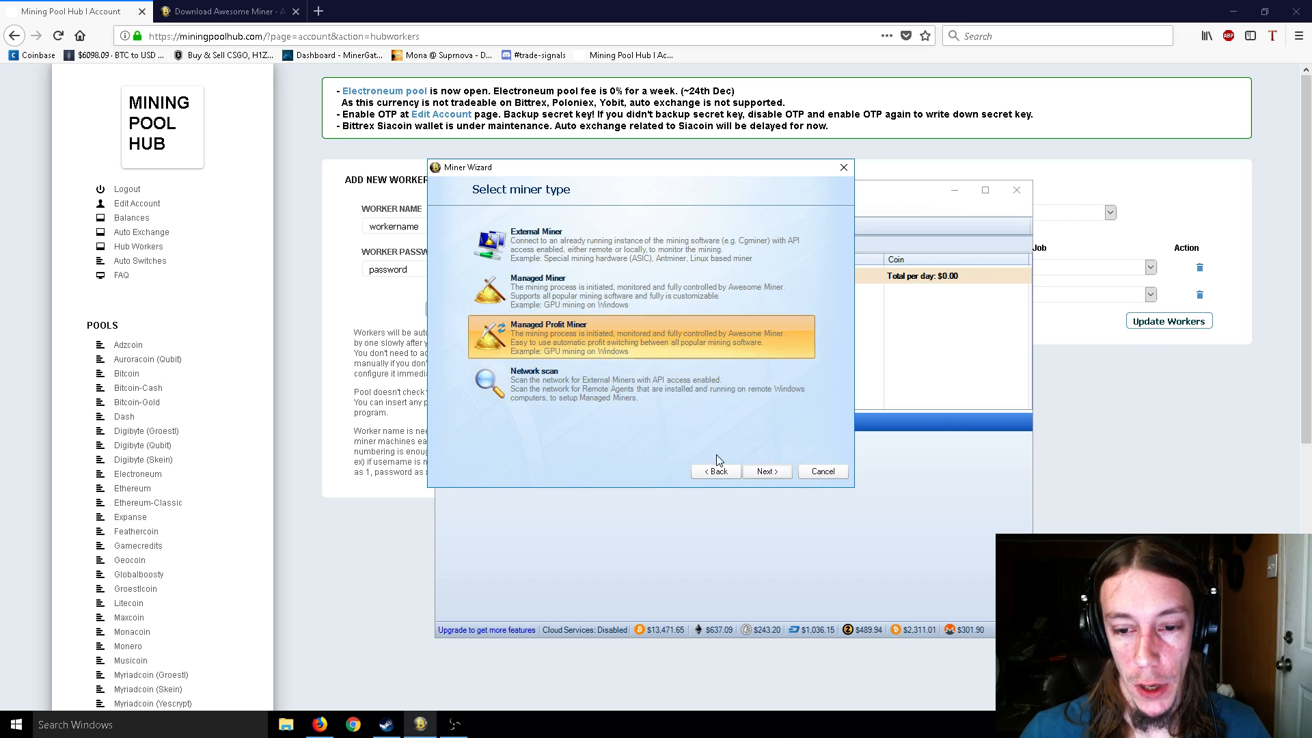
click(766, 471)
click(513, 312)
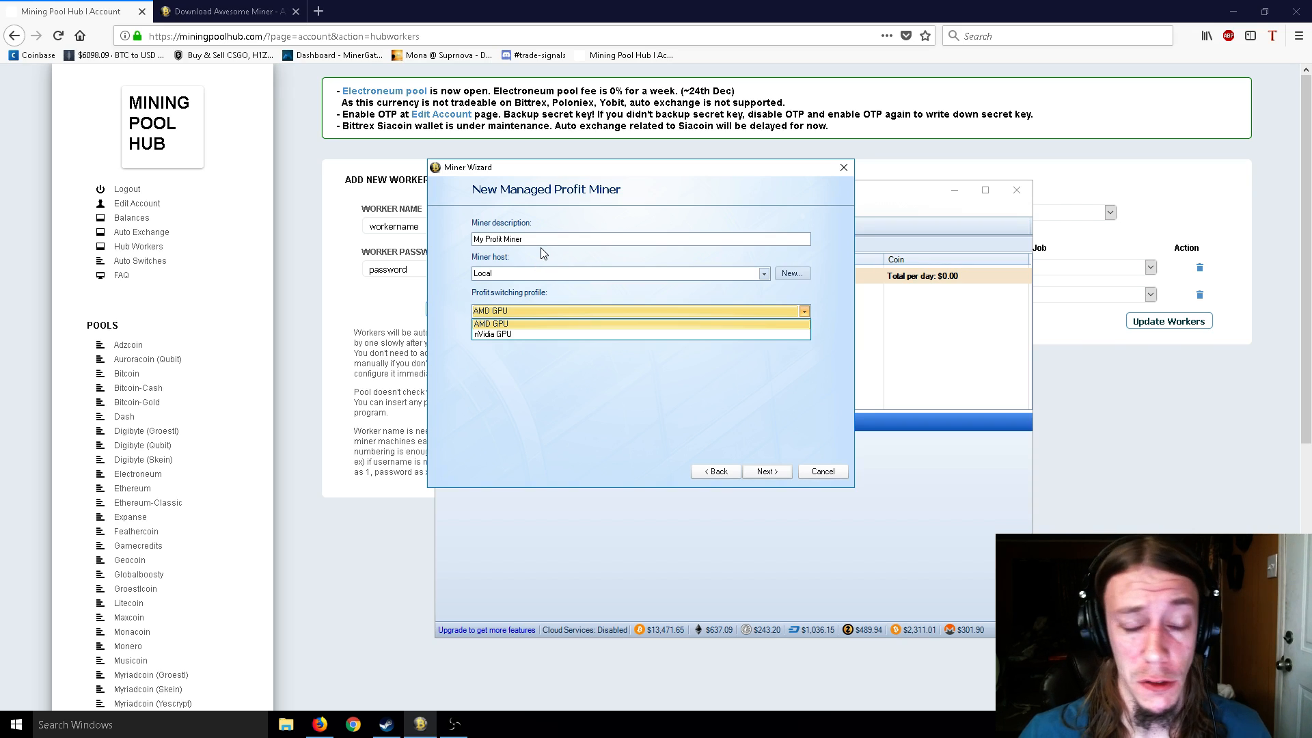
click(523, 332)
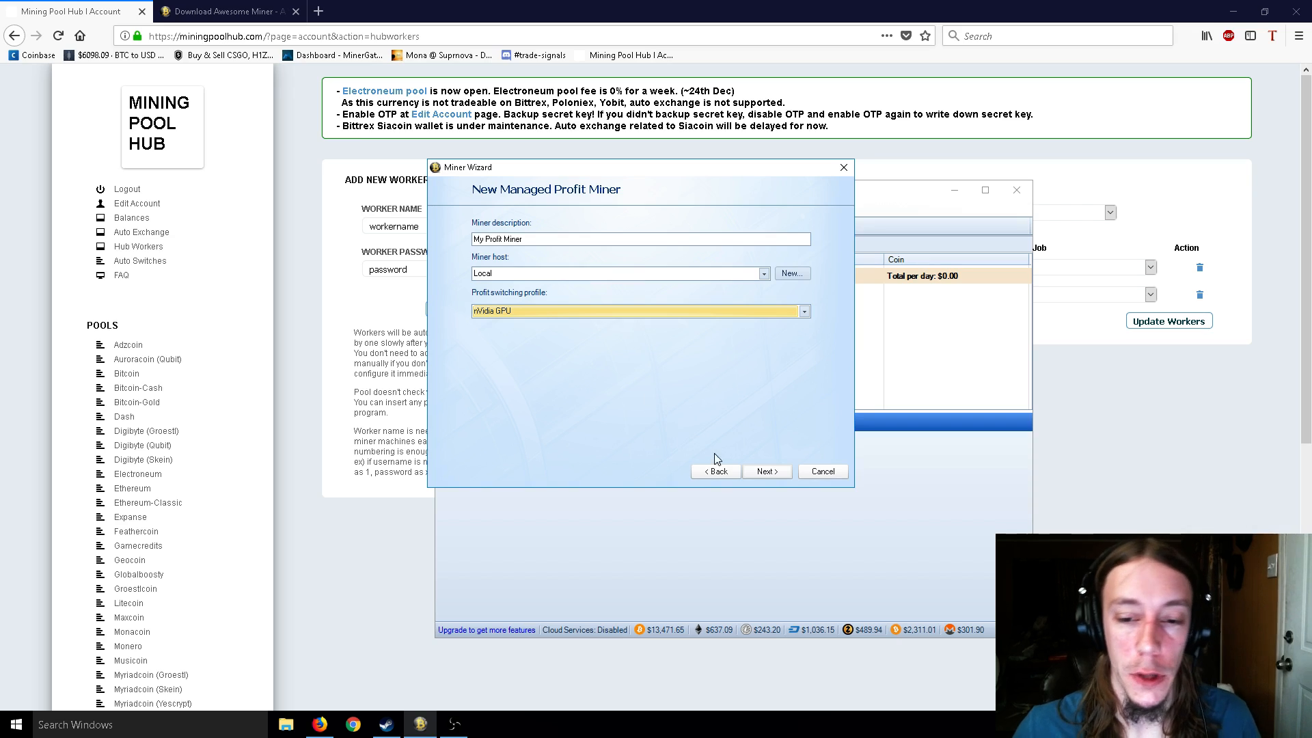
click(755, 471)
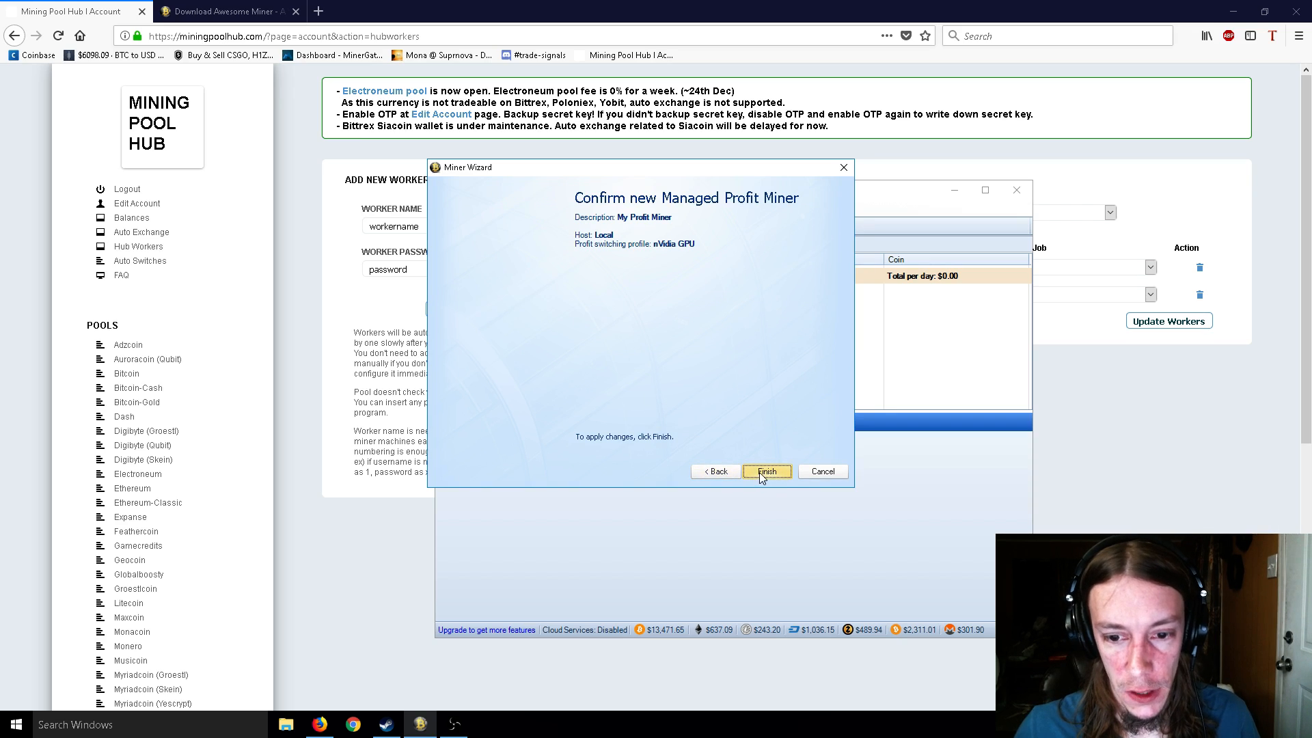
click(761, 471)
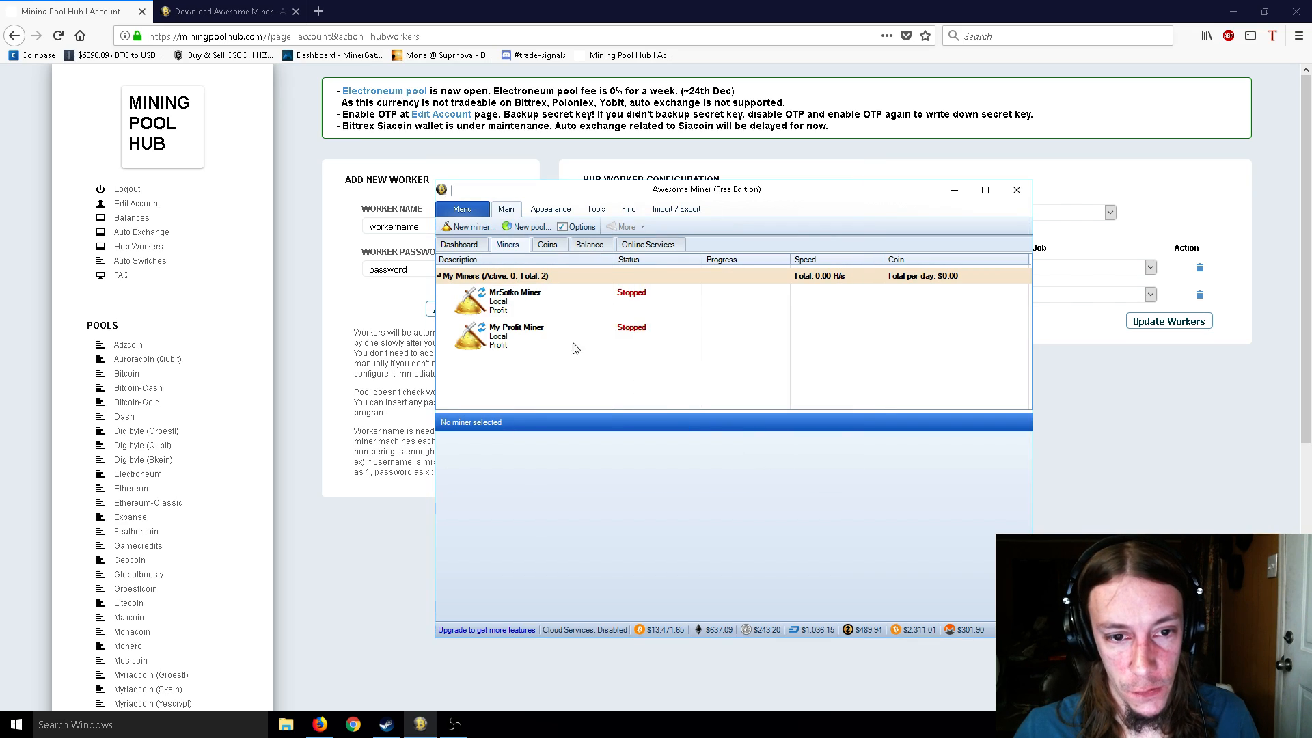
click(521, 331)
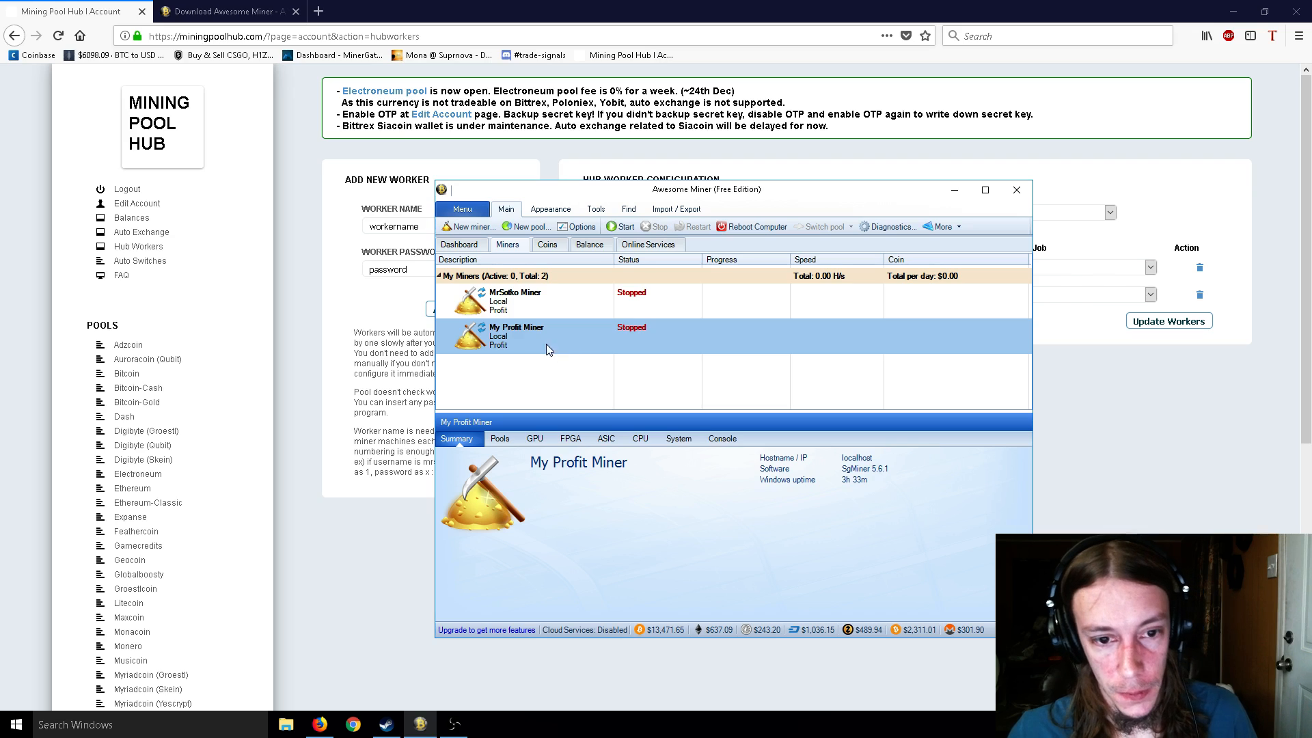
click(551, 314)
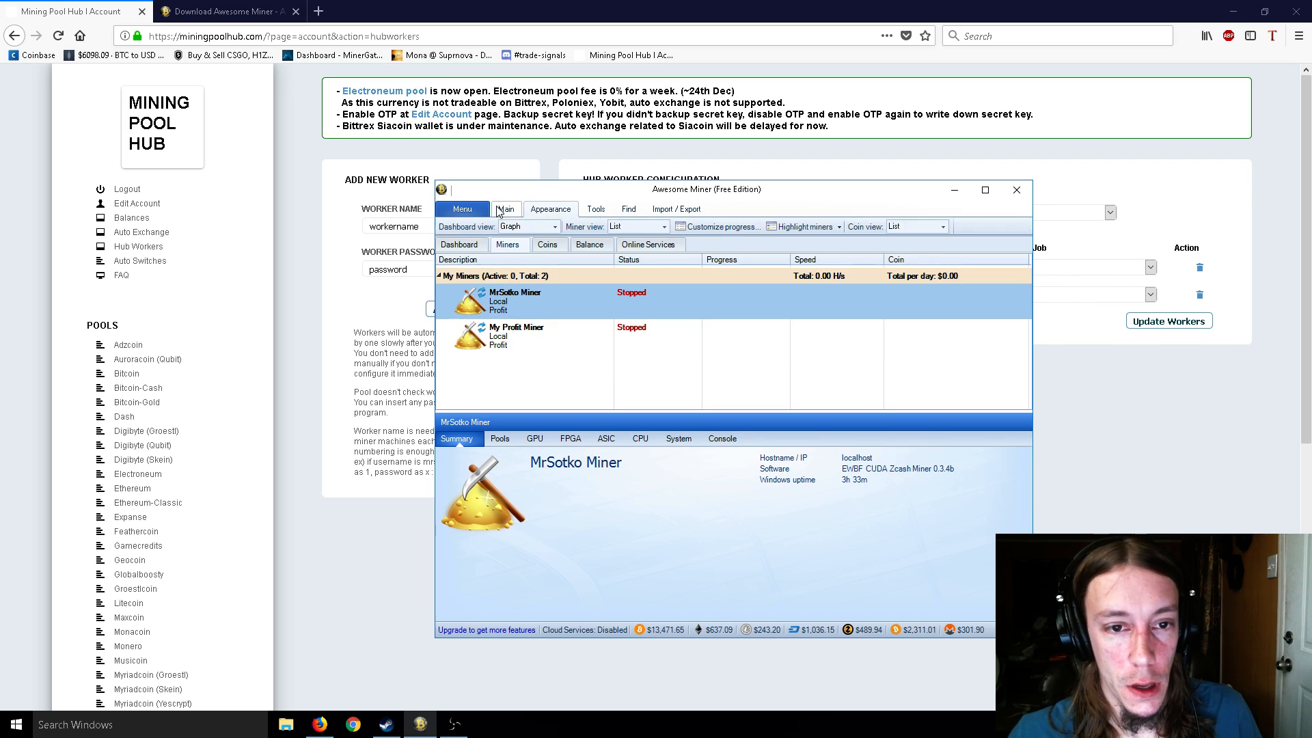
click(531, 228)
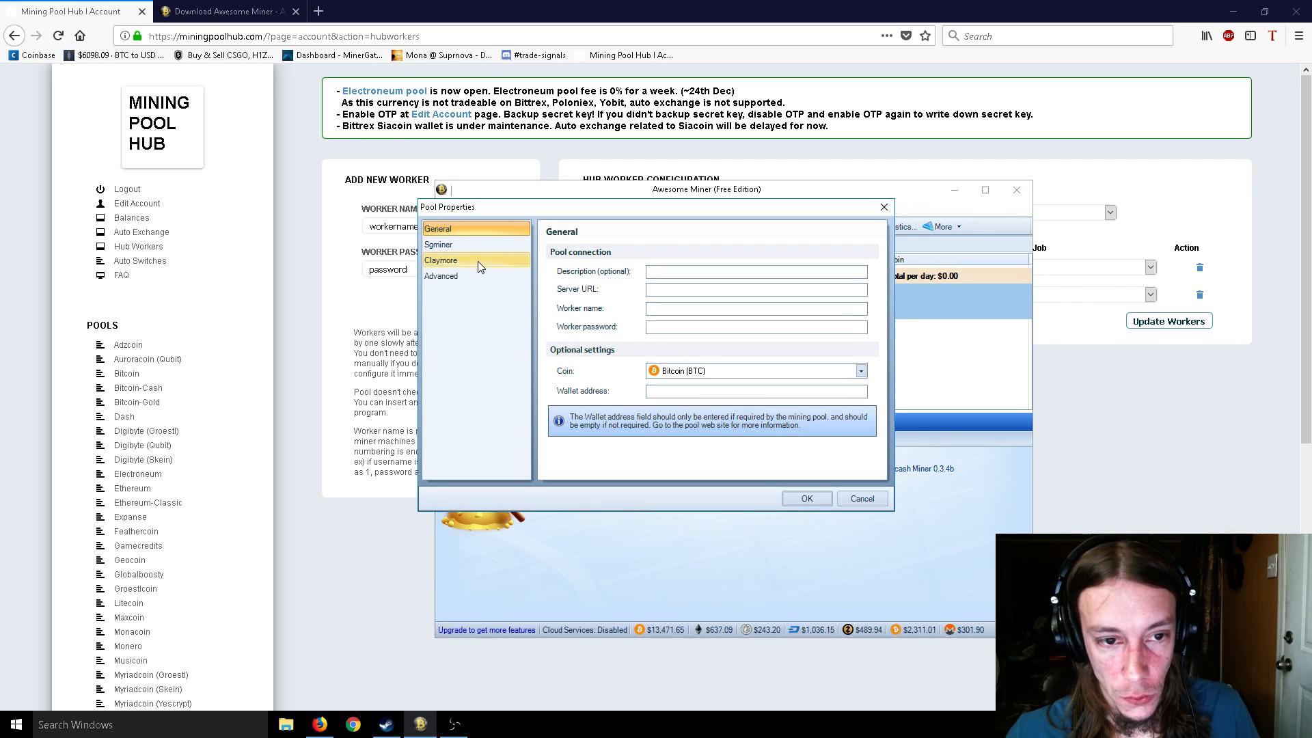
click(478, 261)
click(883, 207)
click(463, 209)
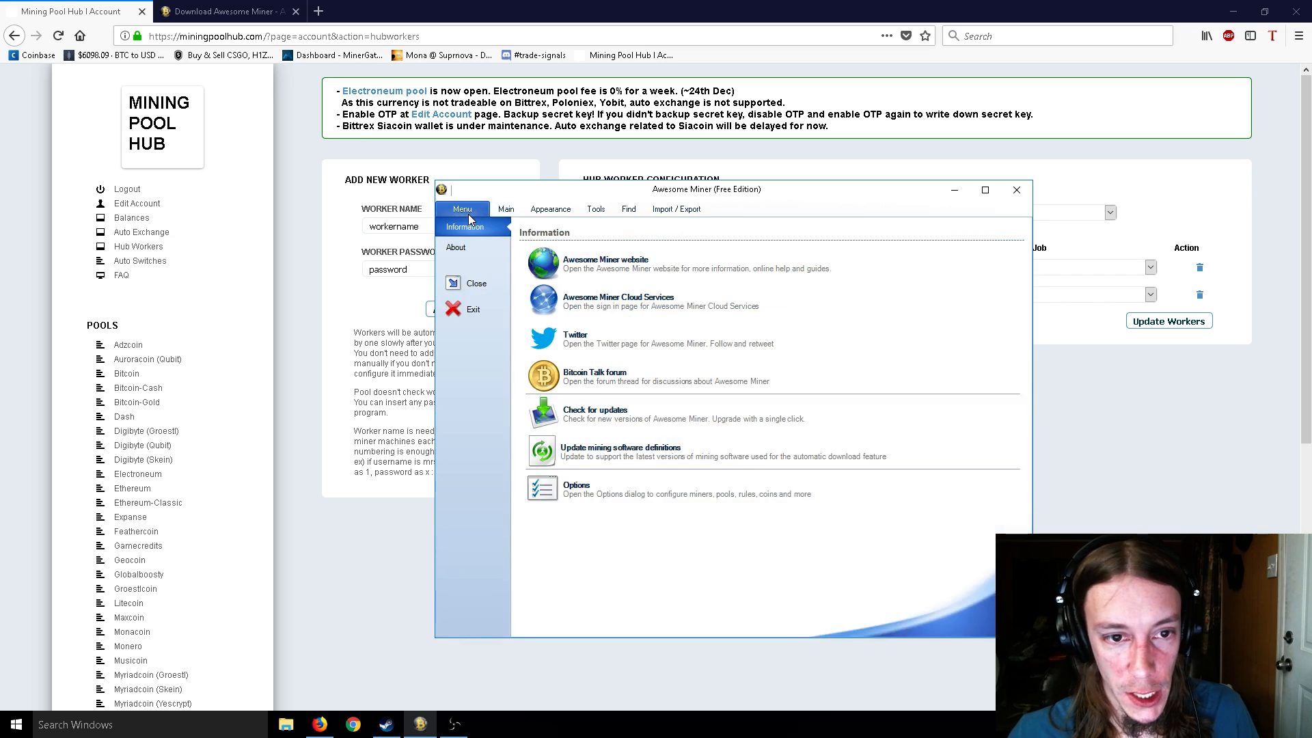
click(535, 210)
click(597, 210)
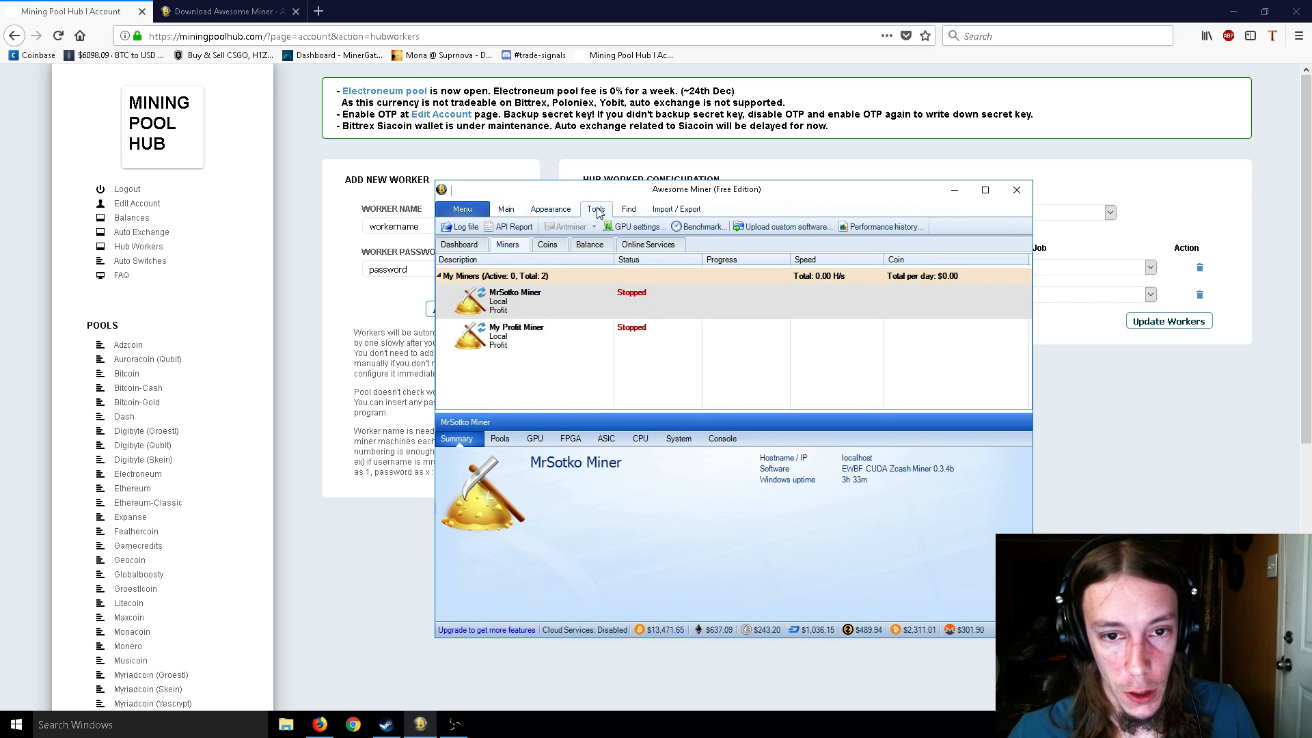
click(629, 209)
click(541, 210)
View the Profit Switching settings in the program options and close them without changes.
click(506, 210)
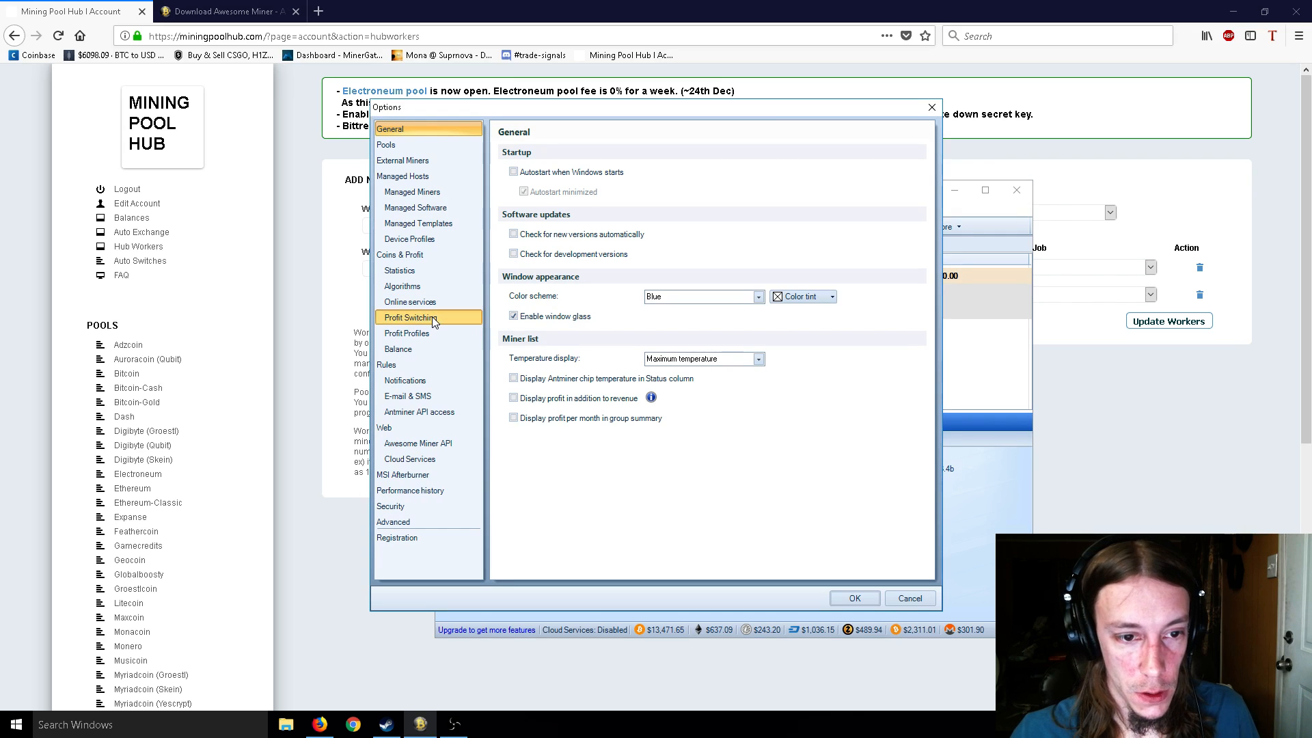
click(432, 317)
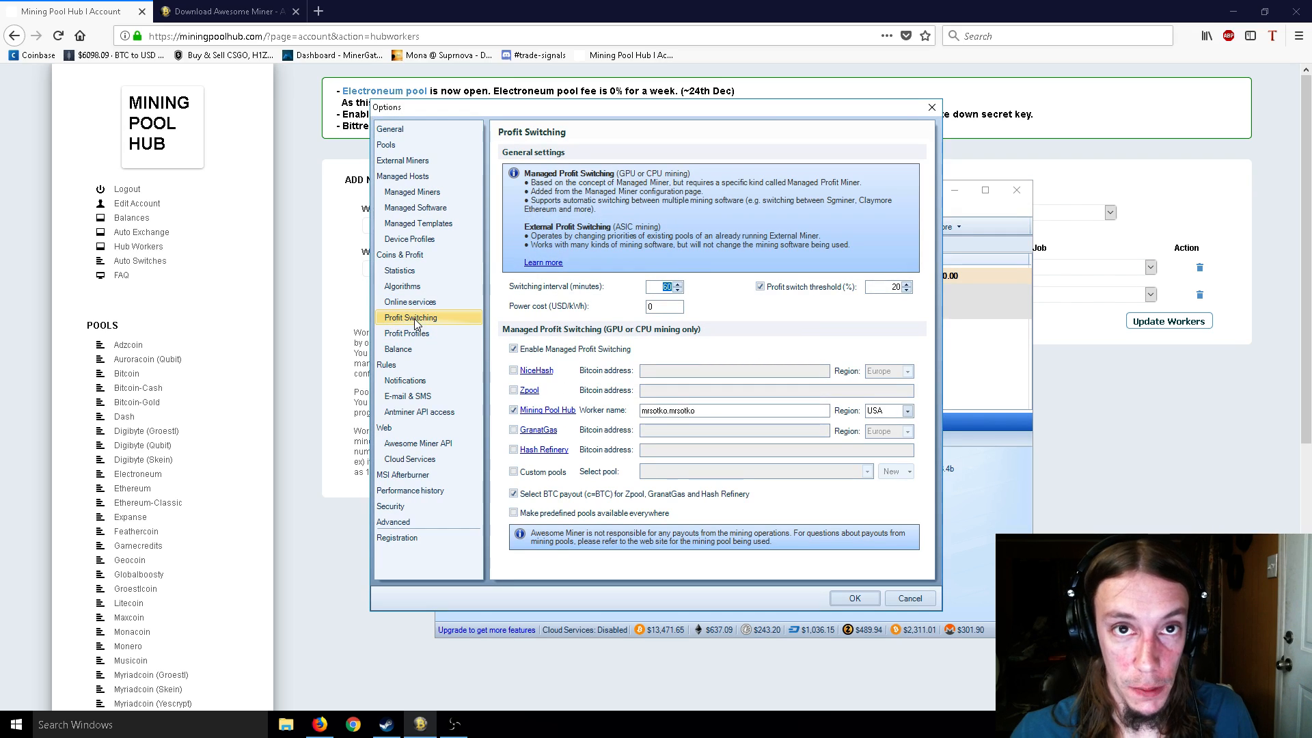
click(931, 108)
Remove My Profit Miner from the miners list and confirm the removal.
click(539, 332)
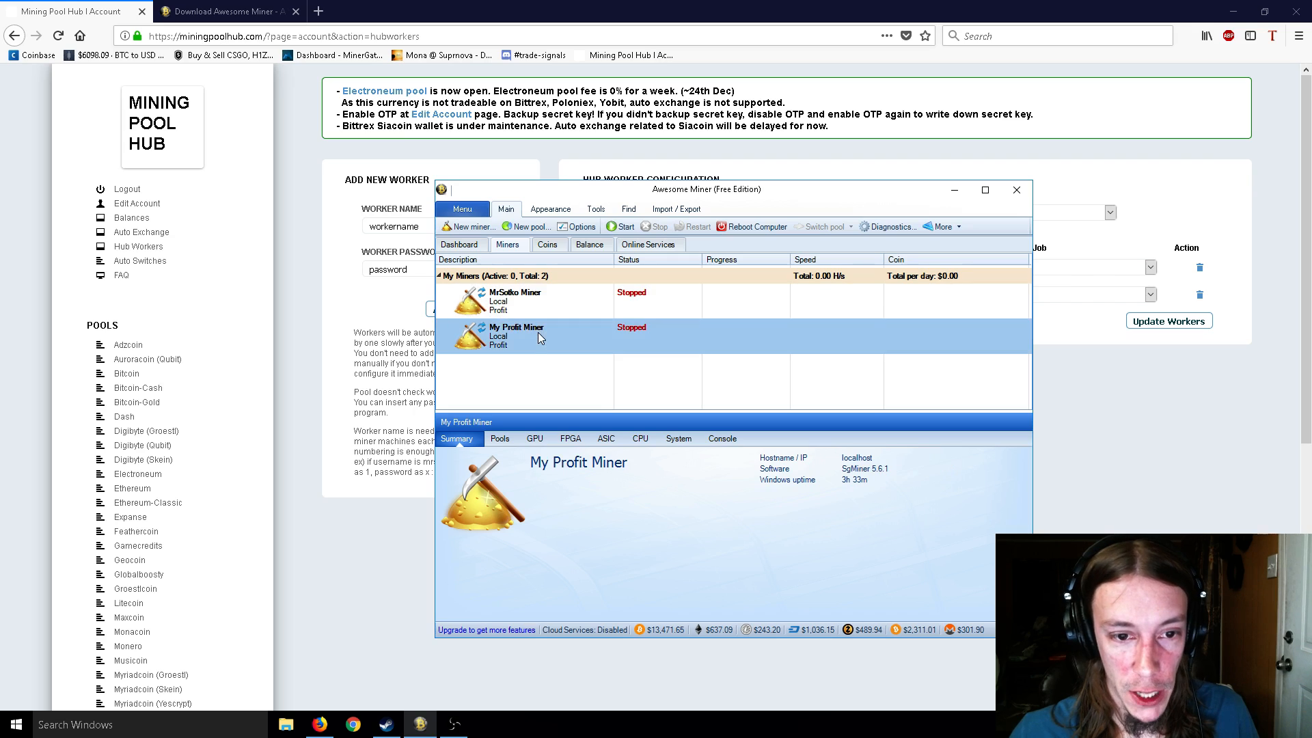
right_click(539, 335)
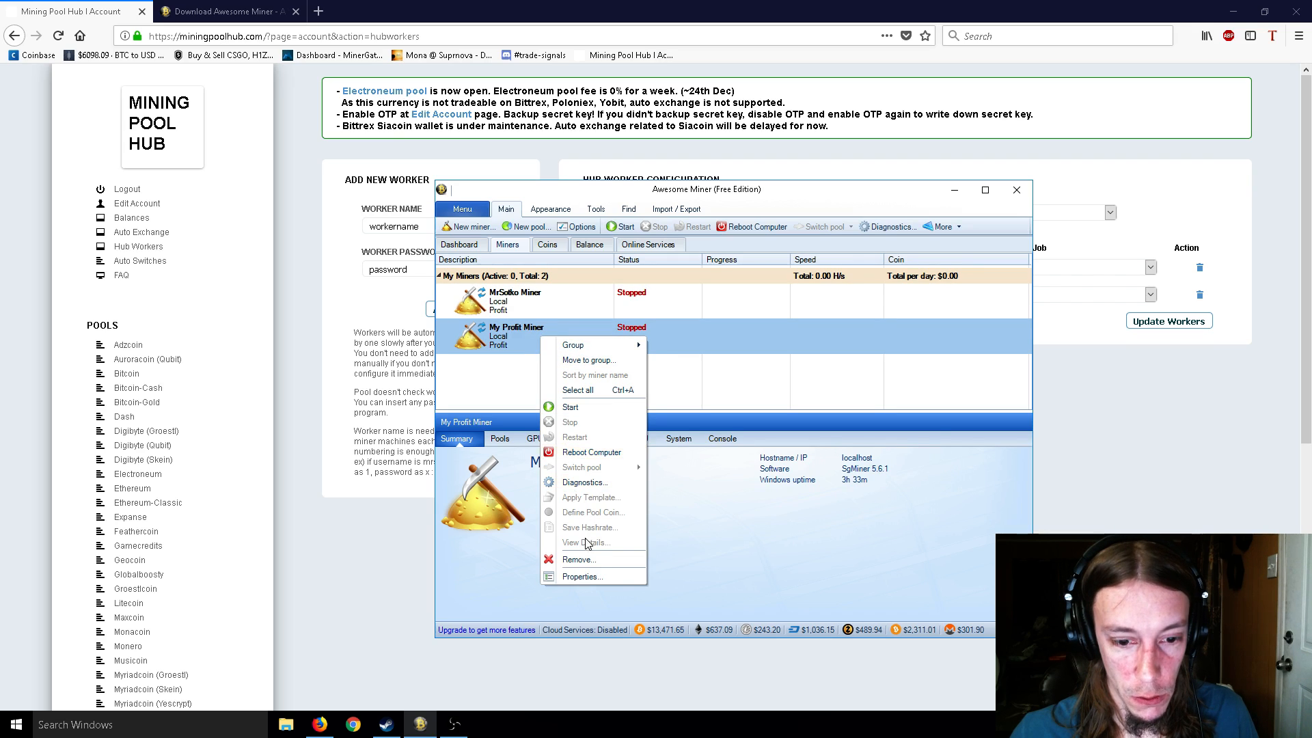
click(579, 559)
click(694, 438)
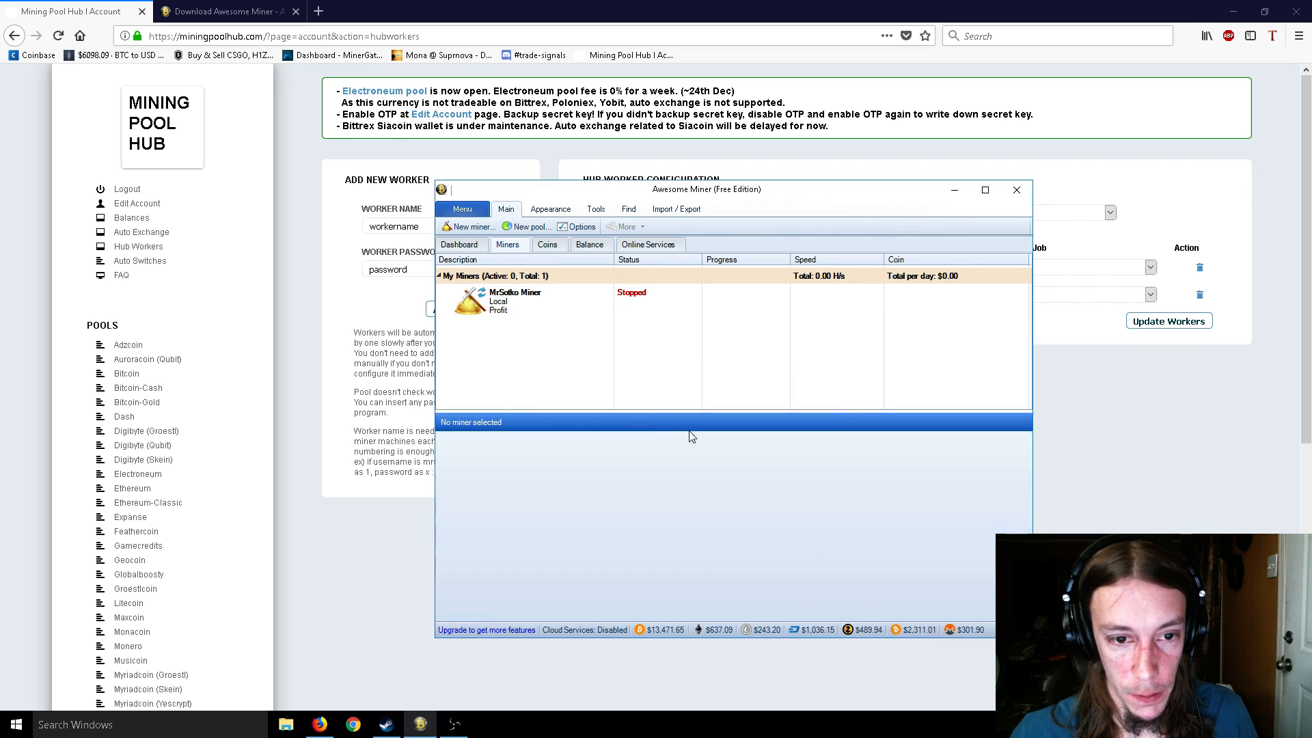
Open the Profit Switching options and compare the Mining Pool Hub worker name with the logins on the Hub Workers page.
click(514, 301)
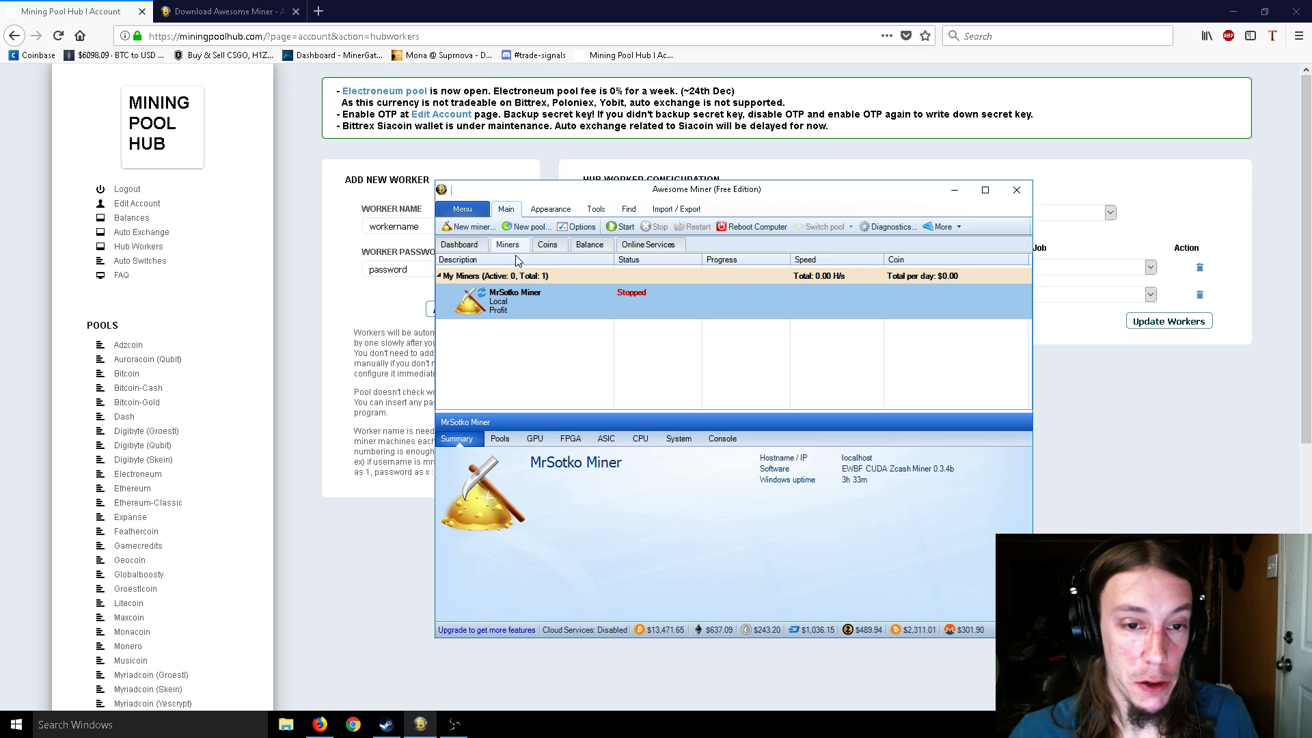
click(579, 227)
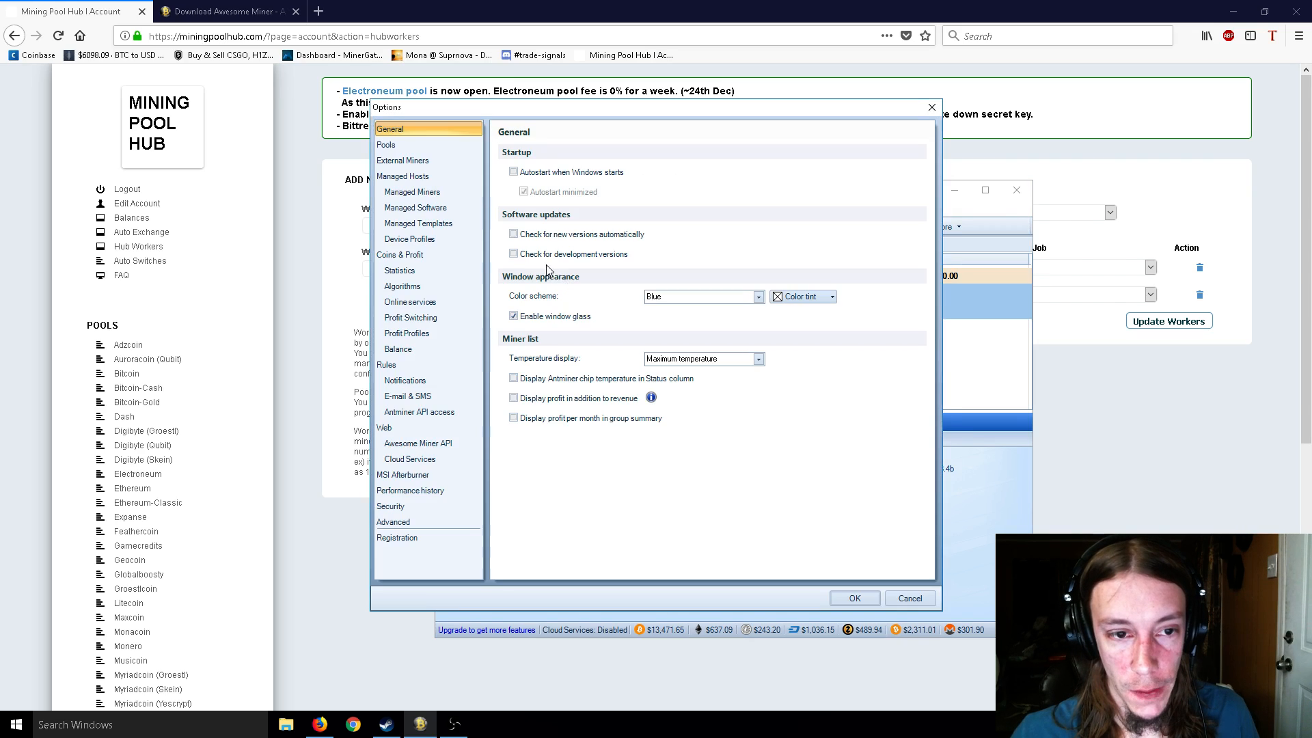
drag(469, 110, 723, 147)
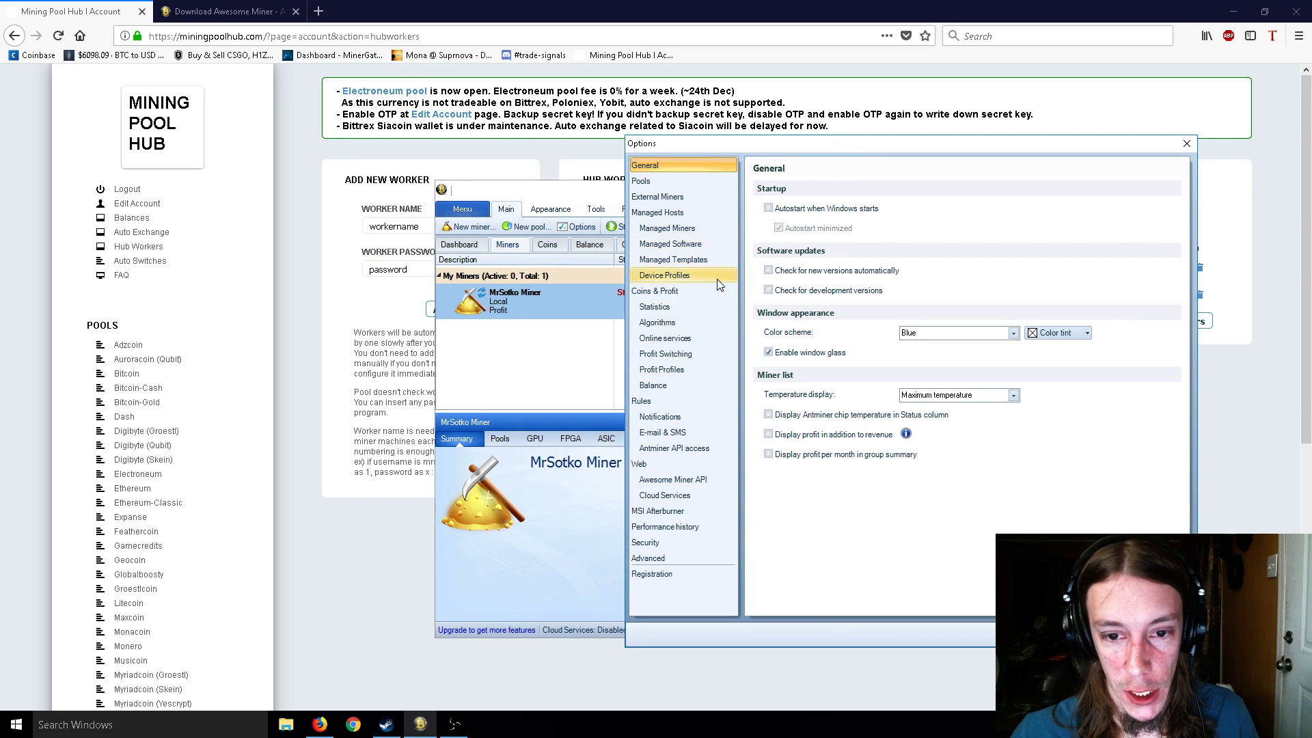
click(683, 354)
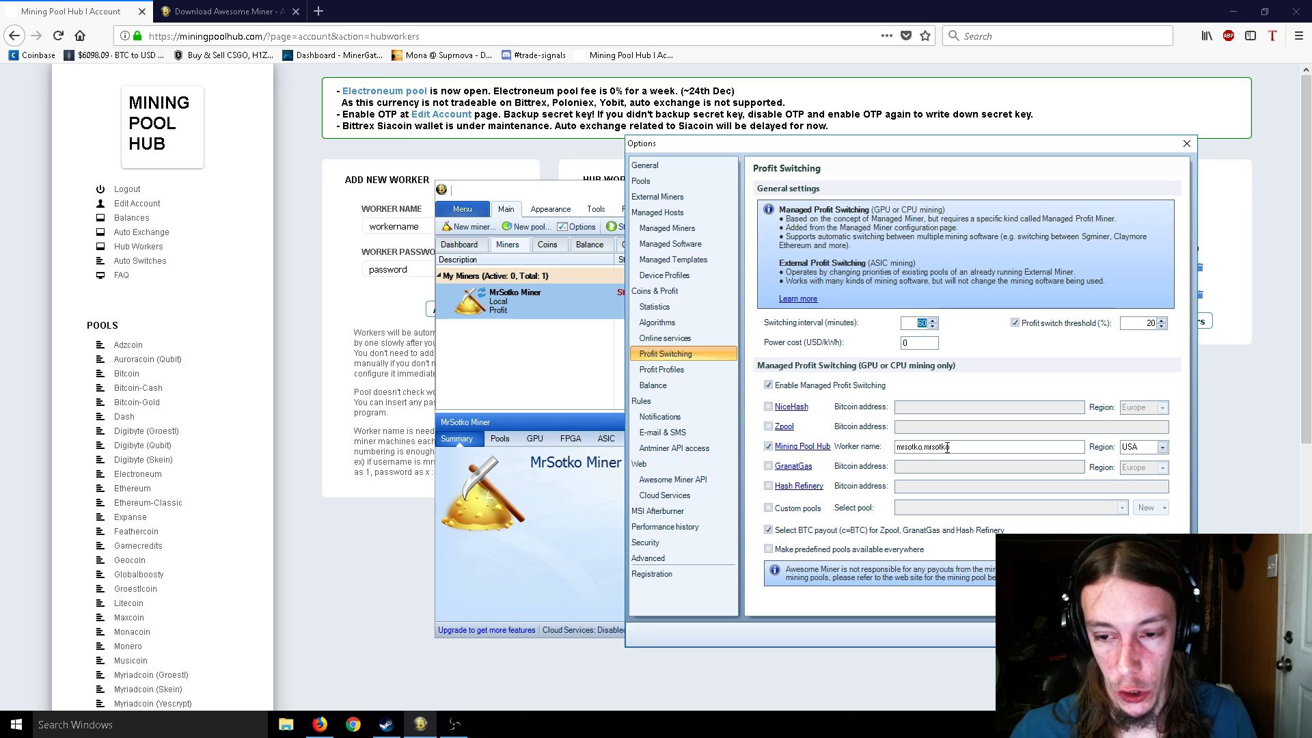
click(371, 306)
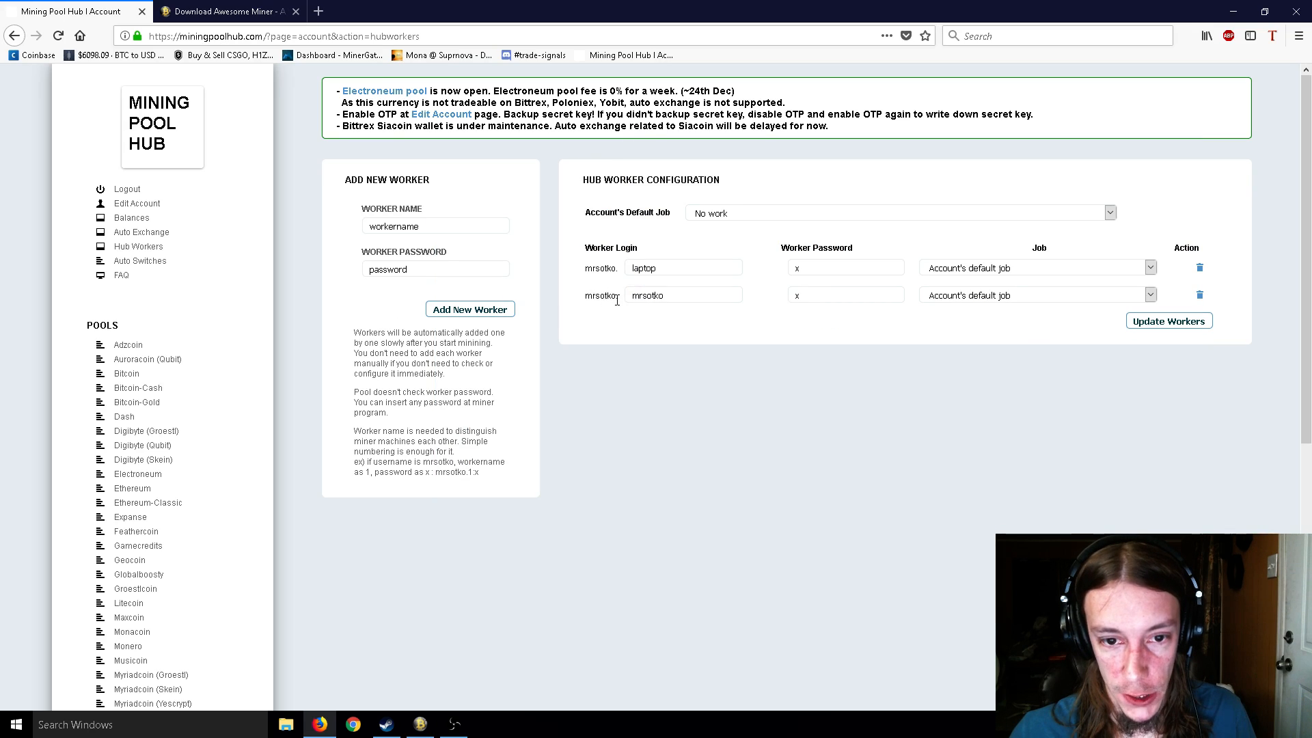
Check the second worker login on the Hub Workers page against the Mining Pool Hub worker name and region in Awesome Miner, and accept the options.
drag(633, 297, 676, 295)
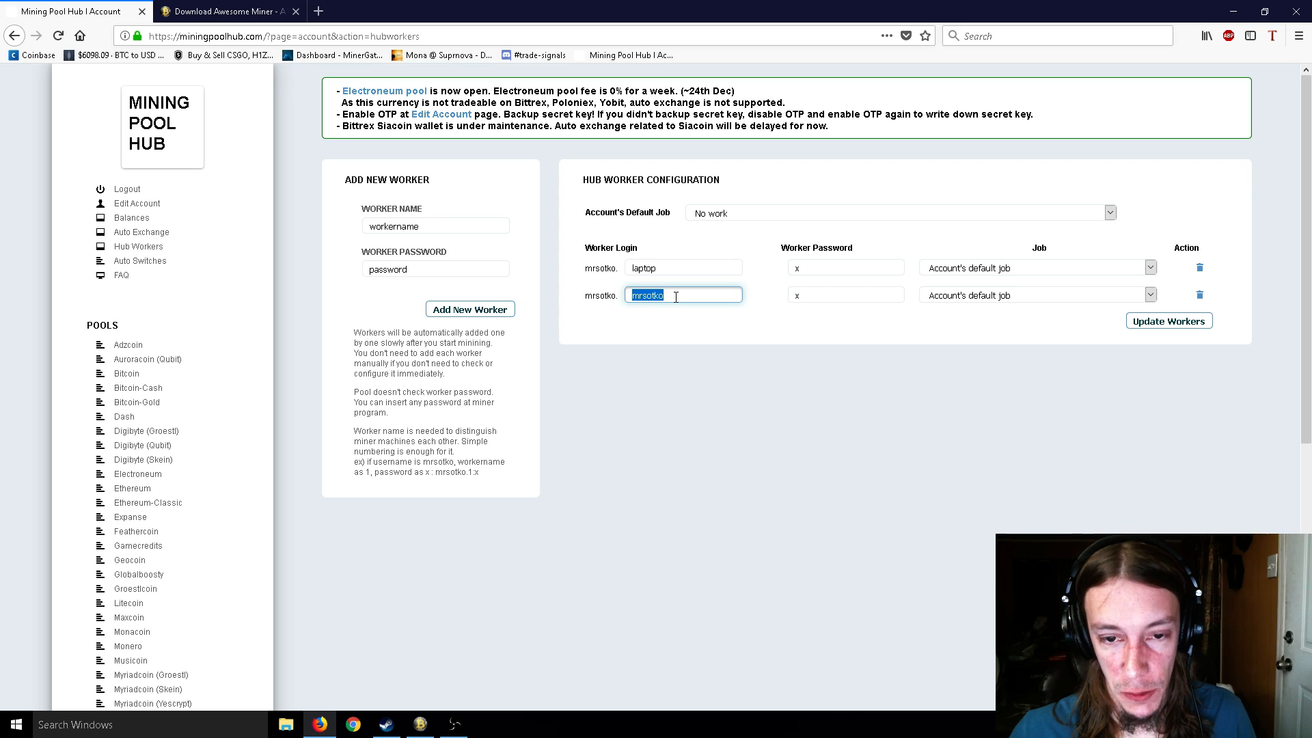
click(675, 317)
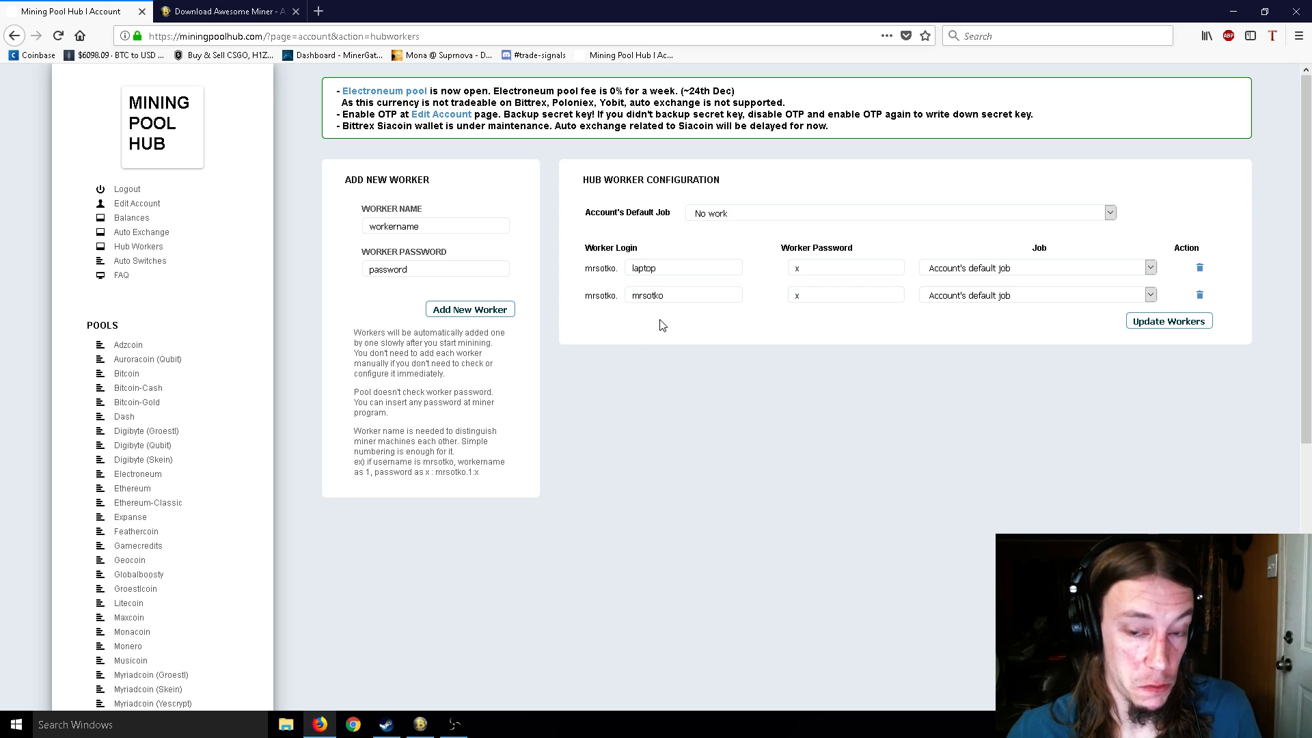
click(428, 724)
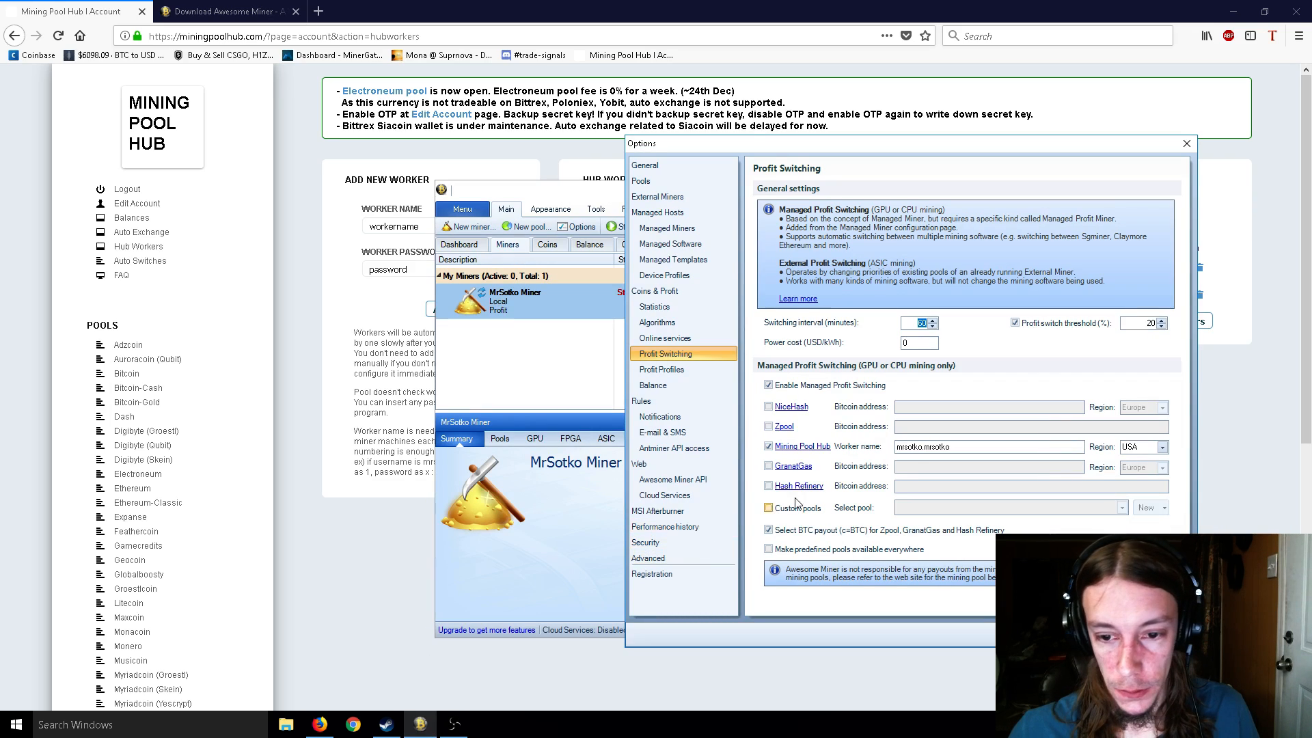
click(1150, 447)
click(1150, 447)
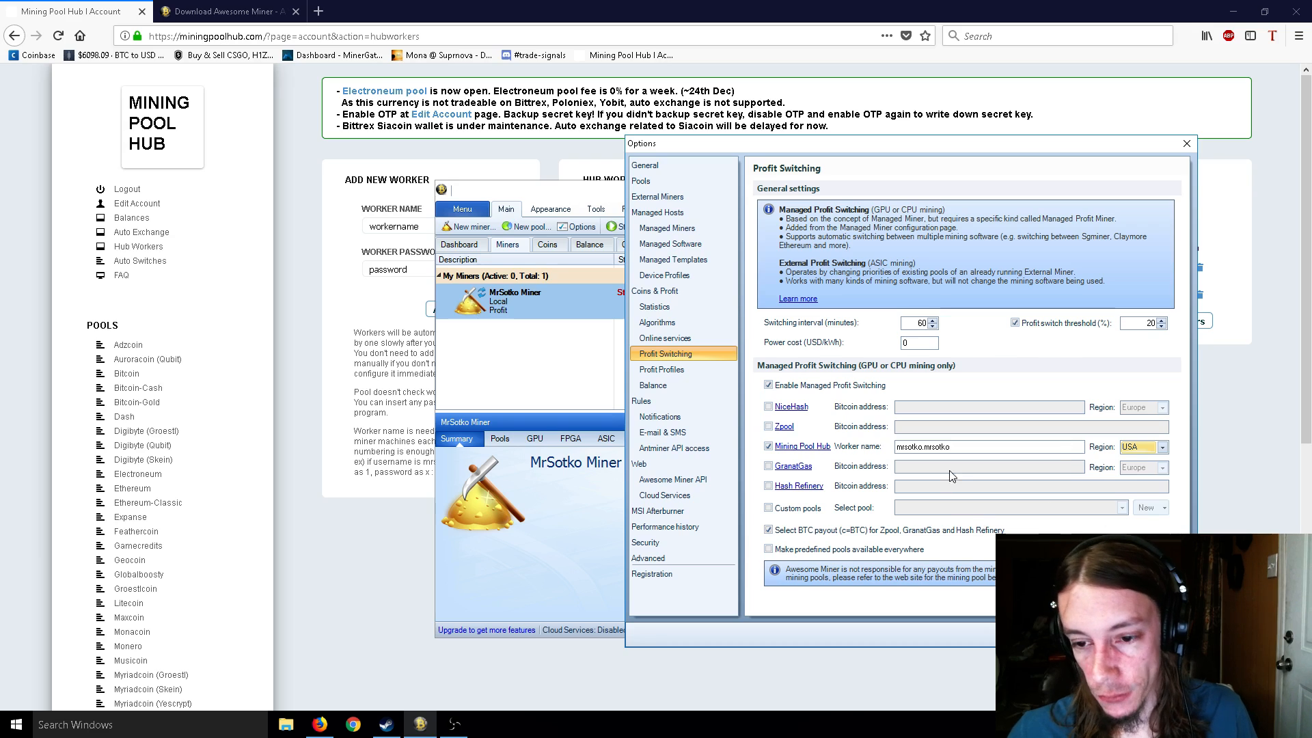
drag(950, 446, 934, 445)
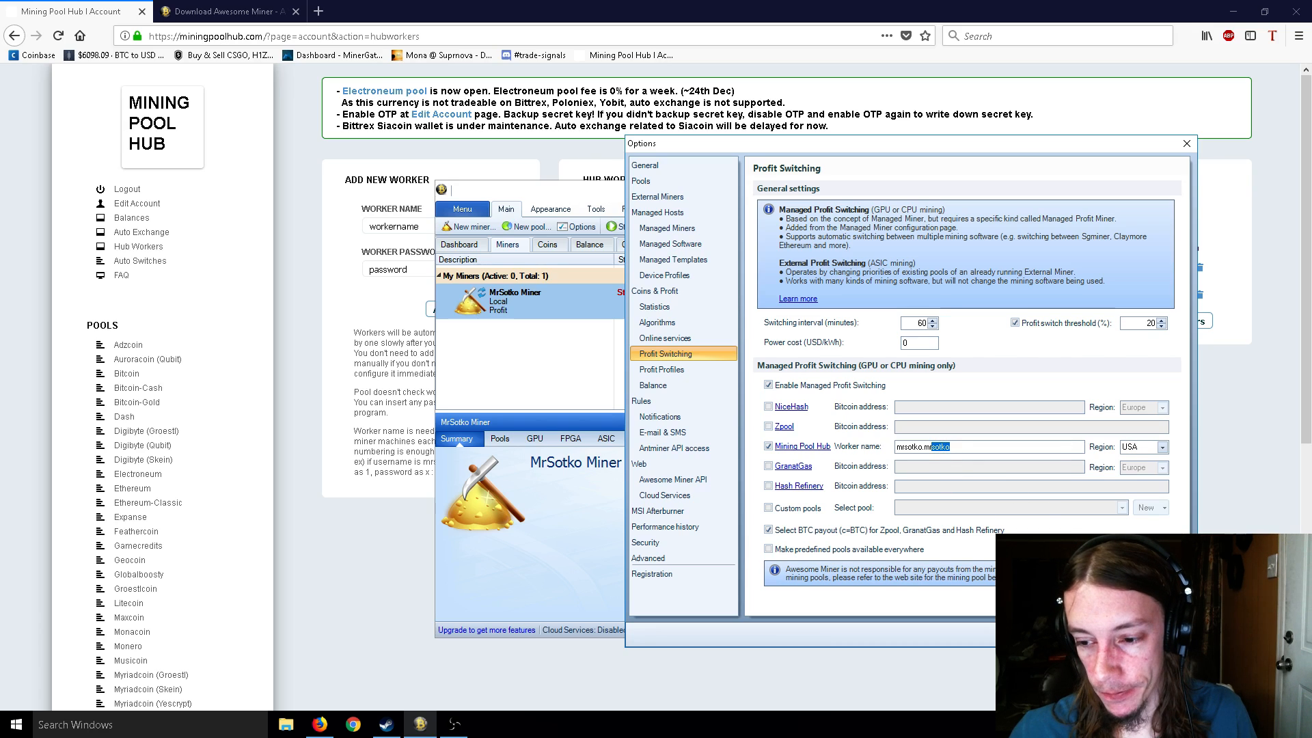
click(1108, 634)
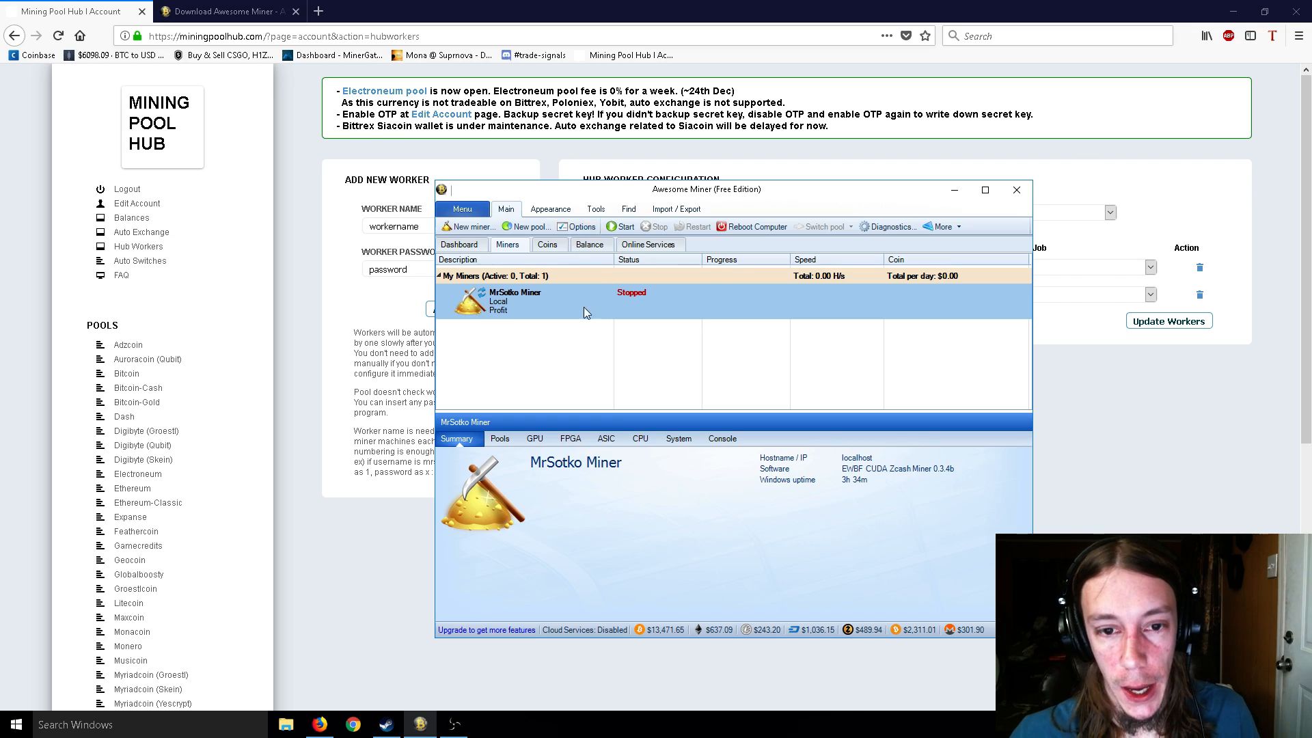
Reopen the program options and review the switching interval and profit switch threshold under Profit Switching.
right_click(537, 301)
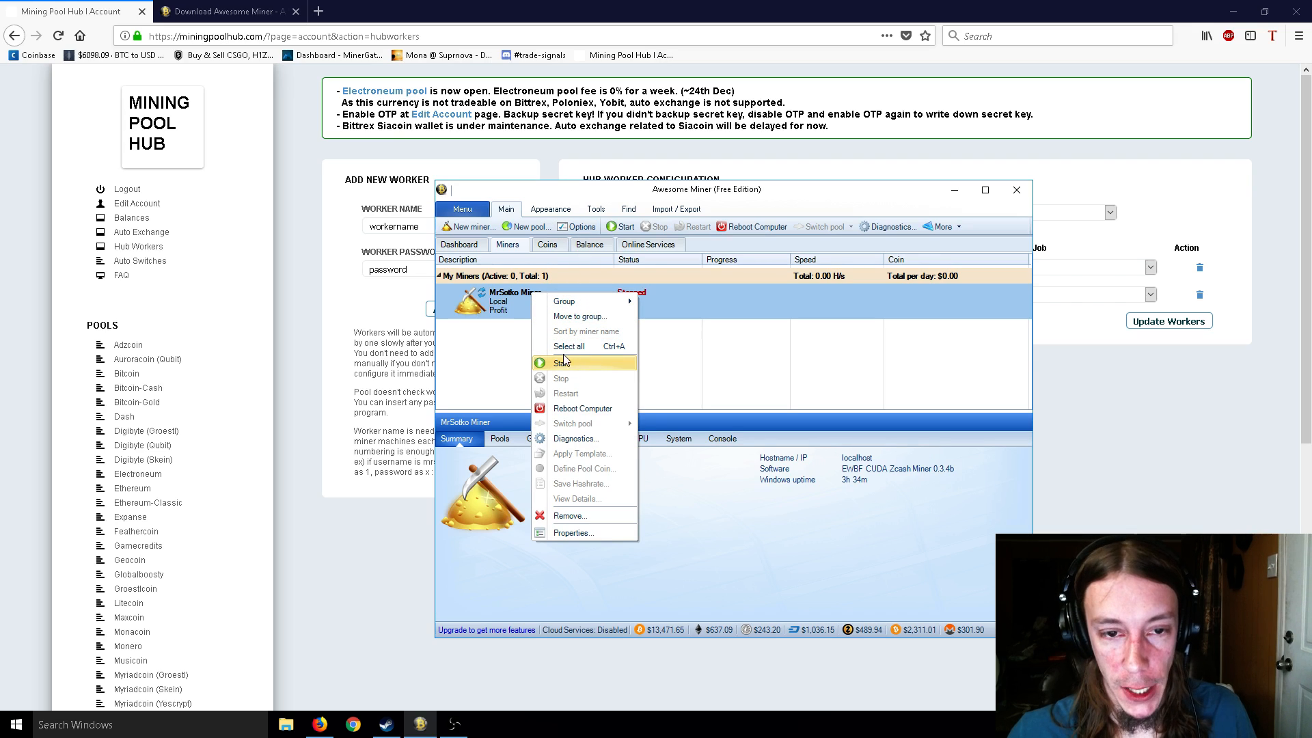
click(517, 302)
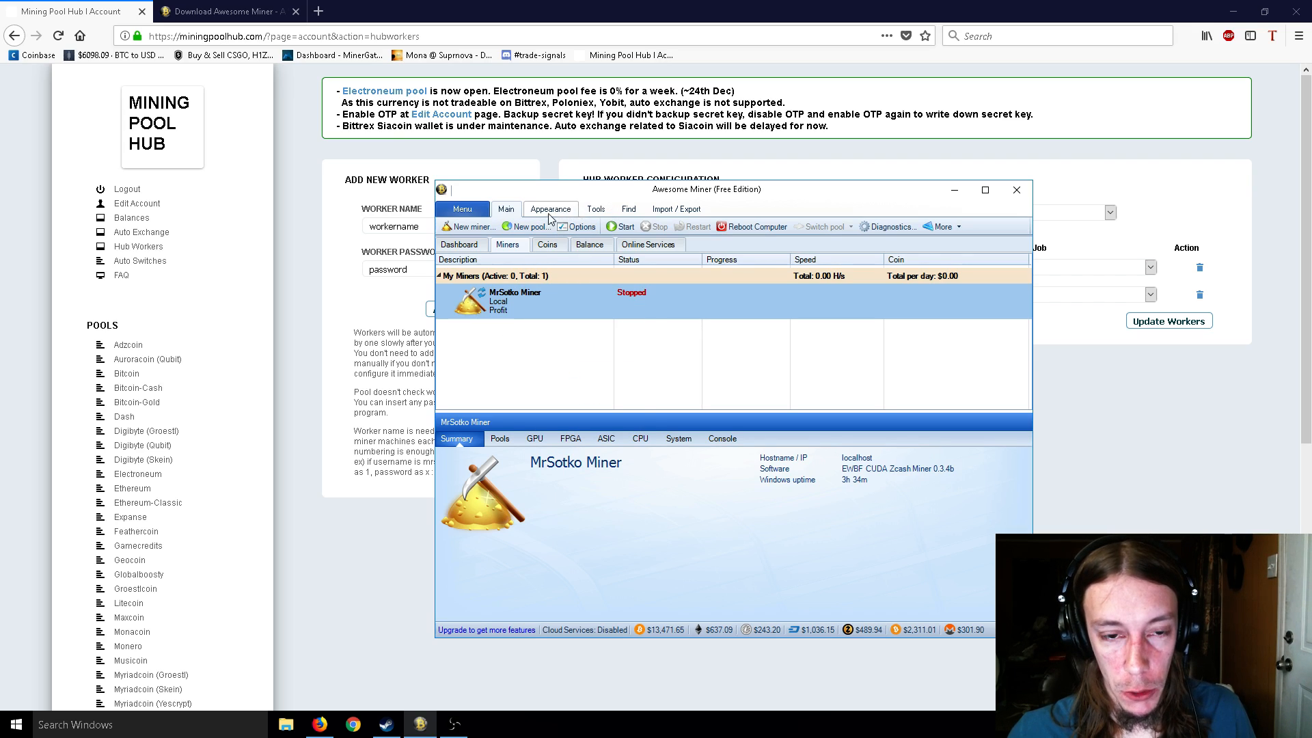
click(578, 227)
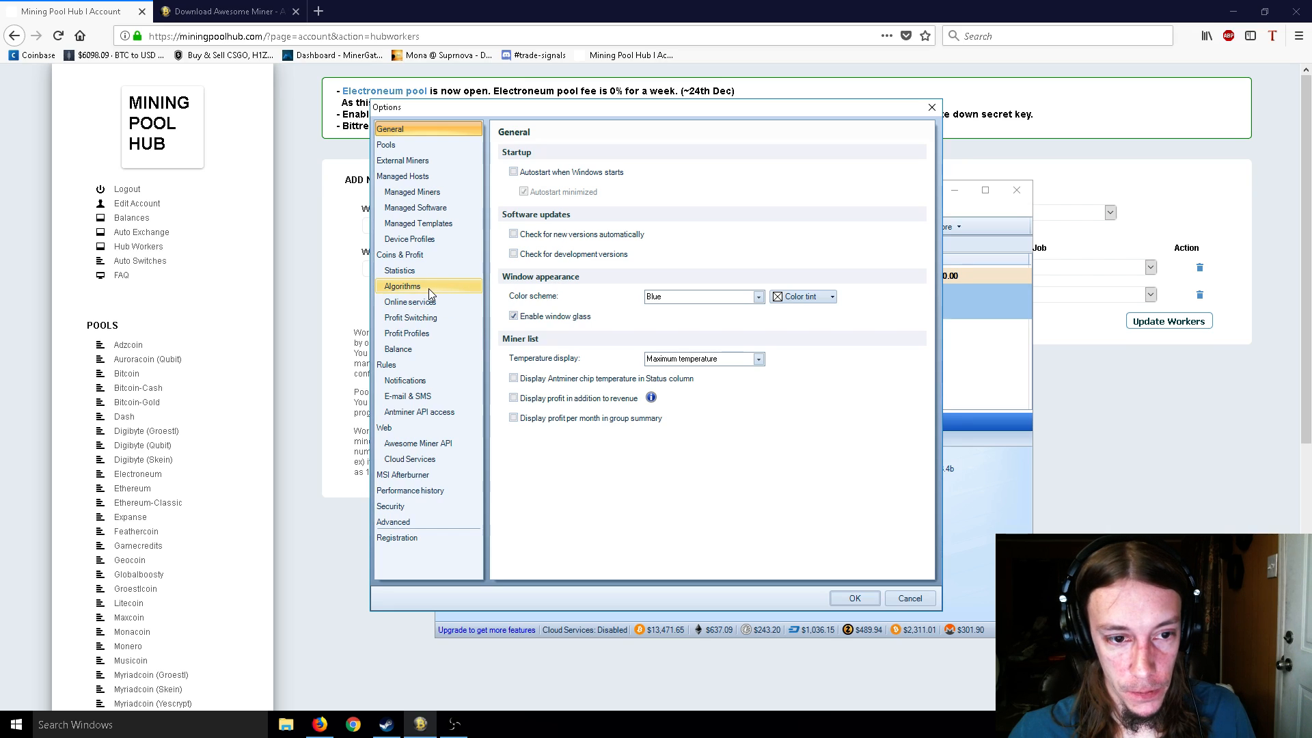
click(413, 317)
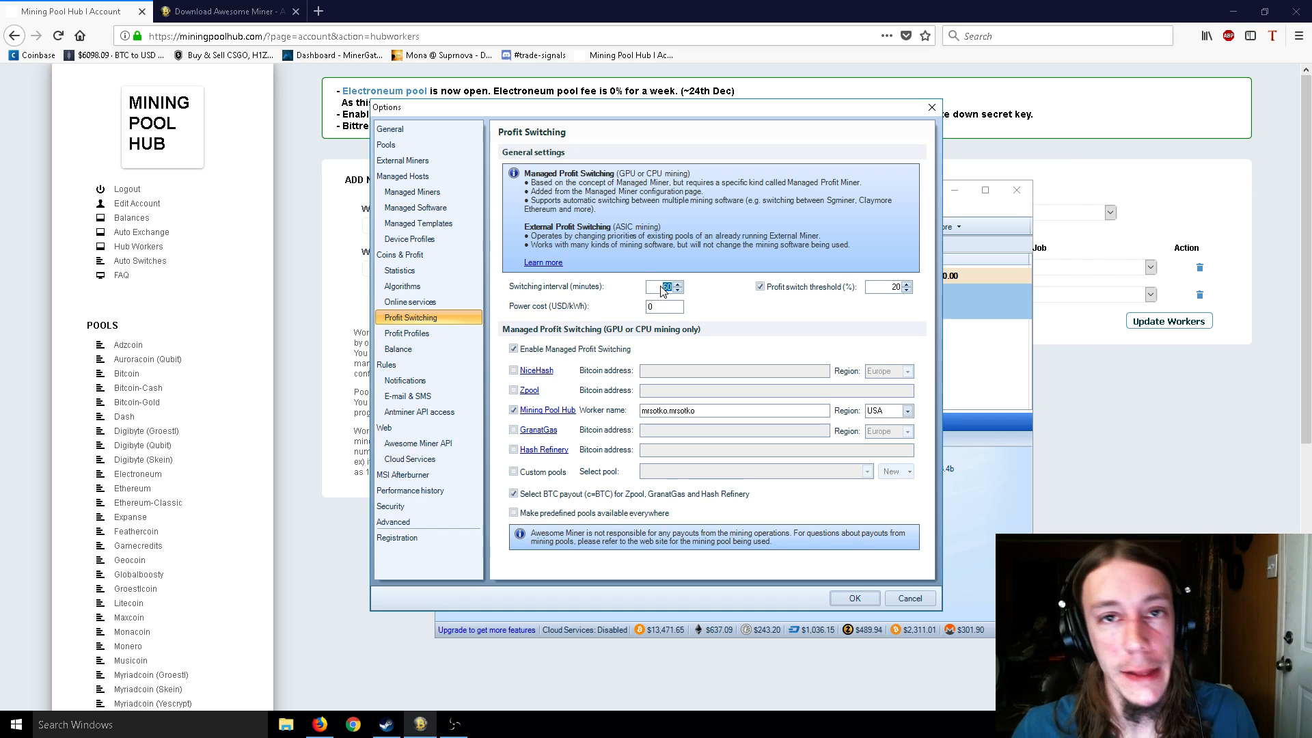
click(757, 287)
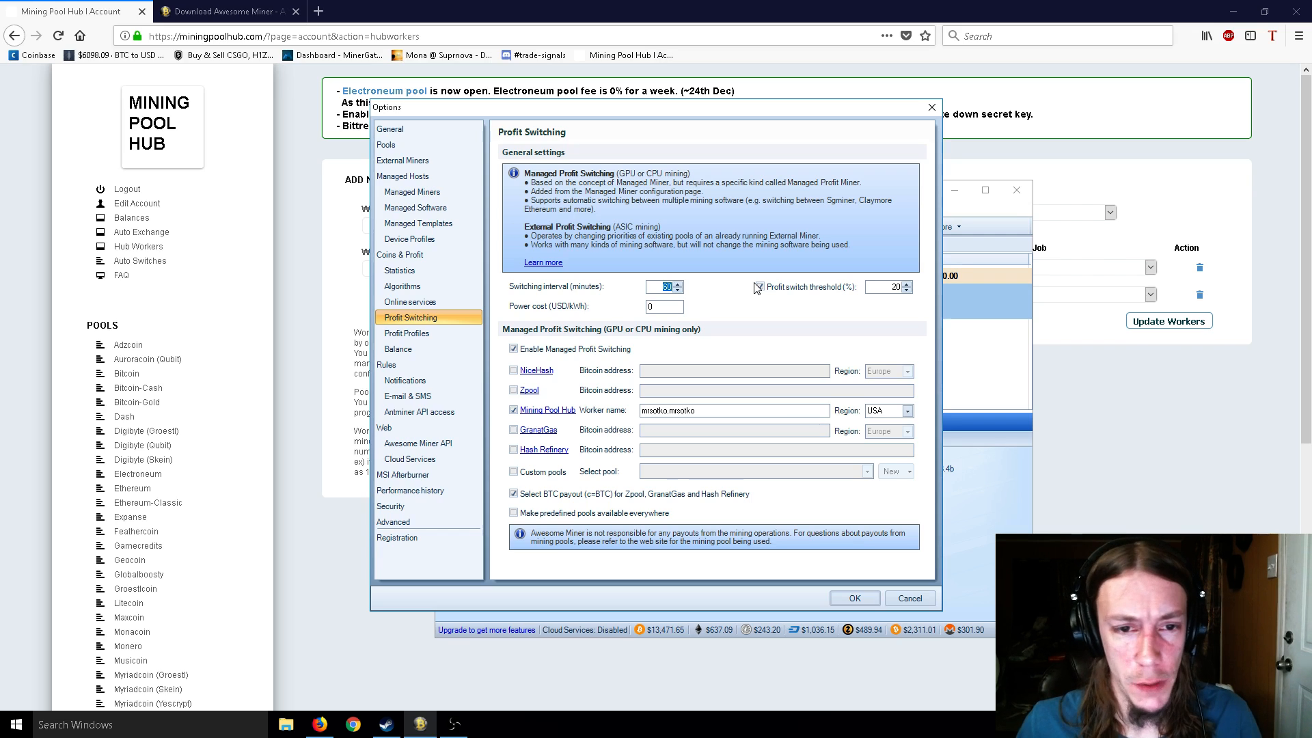
click(758, 287)
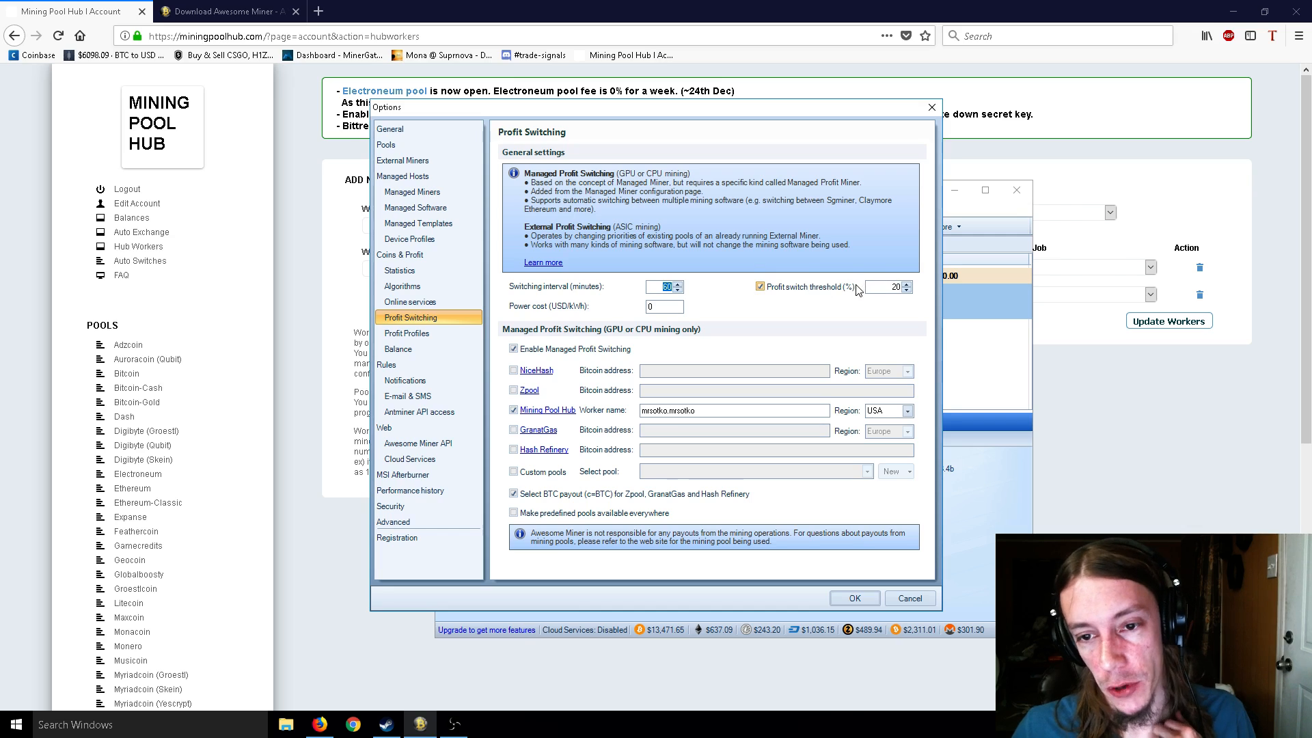
Look through the full list of algorithms enabled for profit switching and close the options without saving.
click(416, 286)
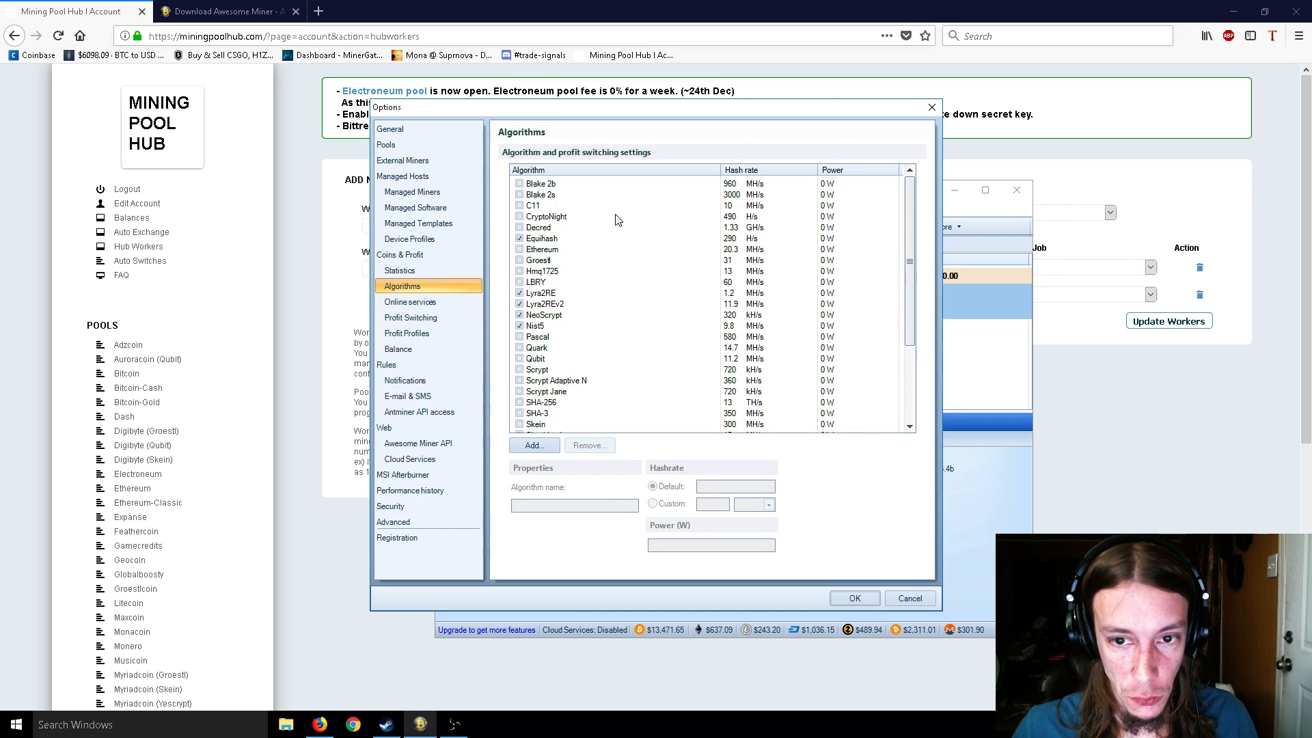
scroll(604, 307, down, 3)
scroll(558, 381, up, 3)
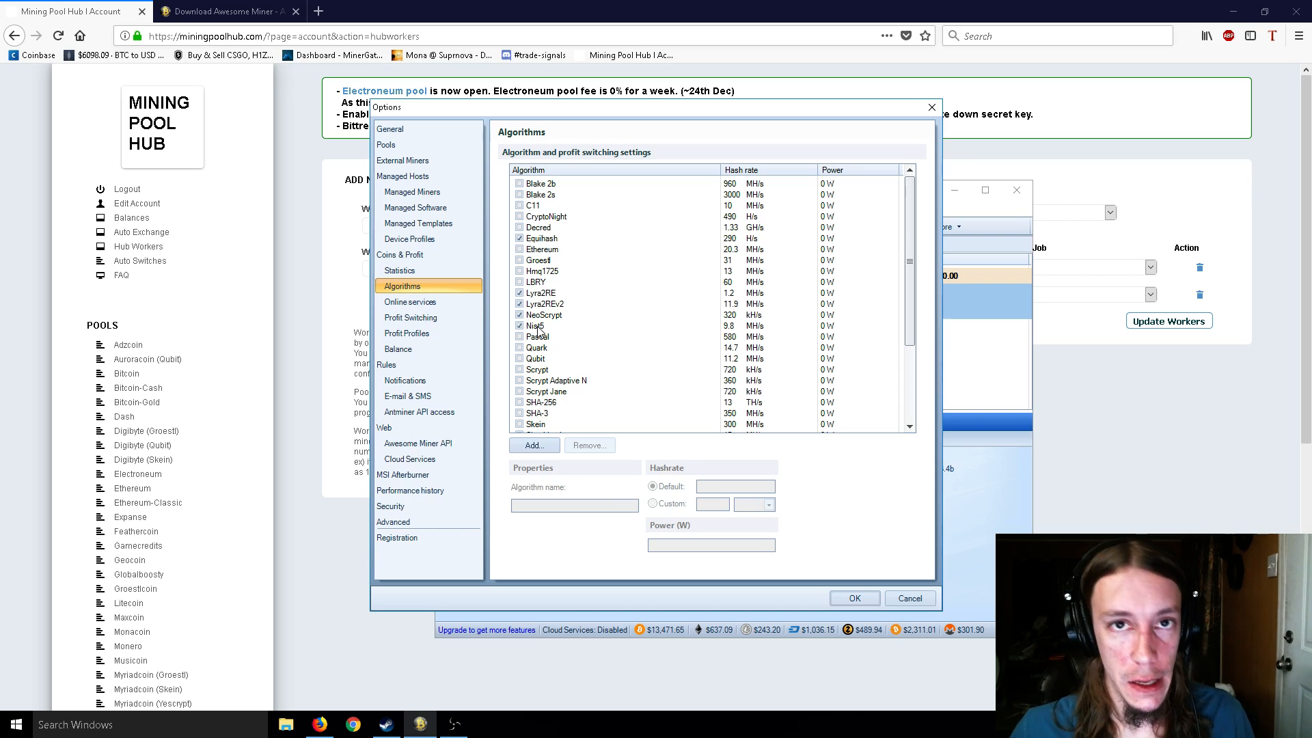
scroll(547, 356, down, 3)
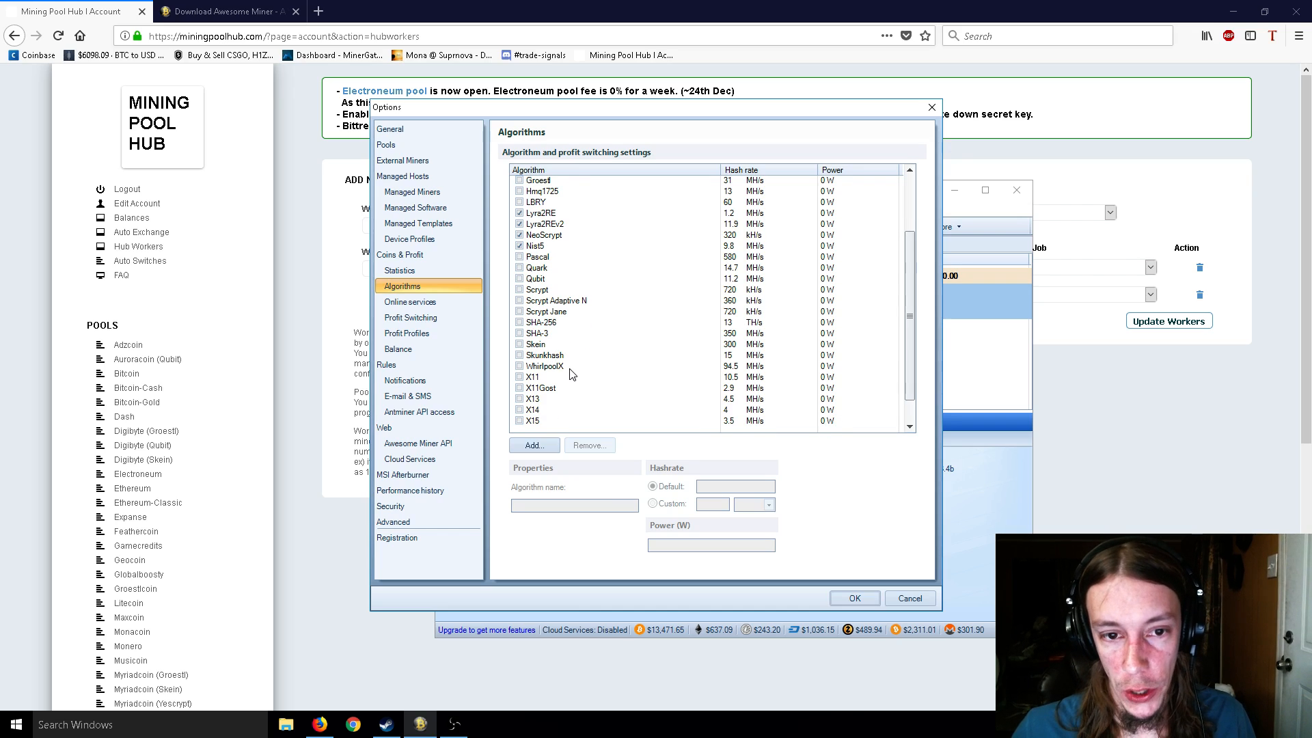
scroll(572, 372, up, 3)
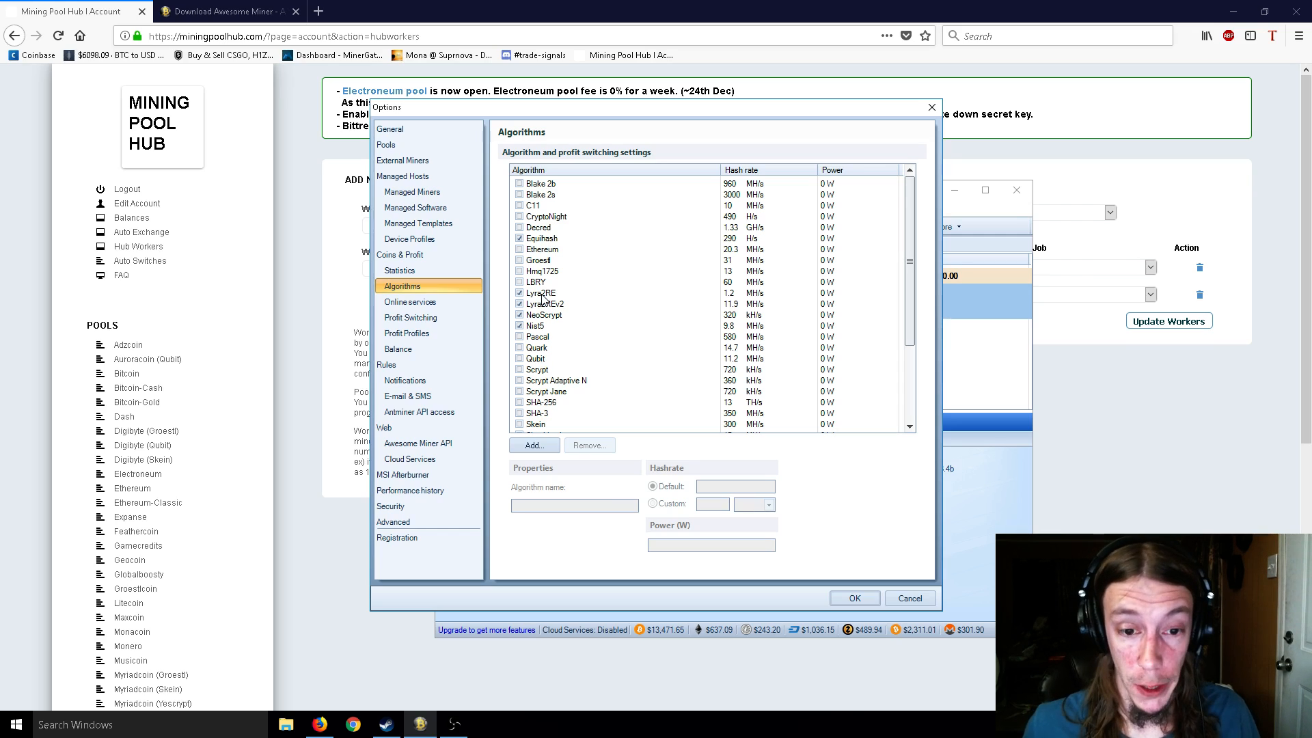
click(919, 600)
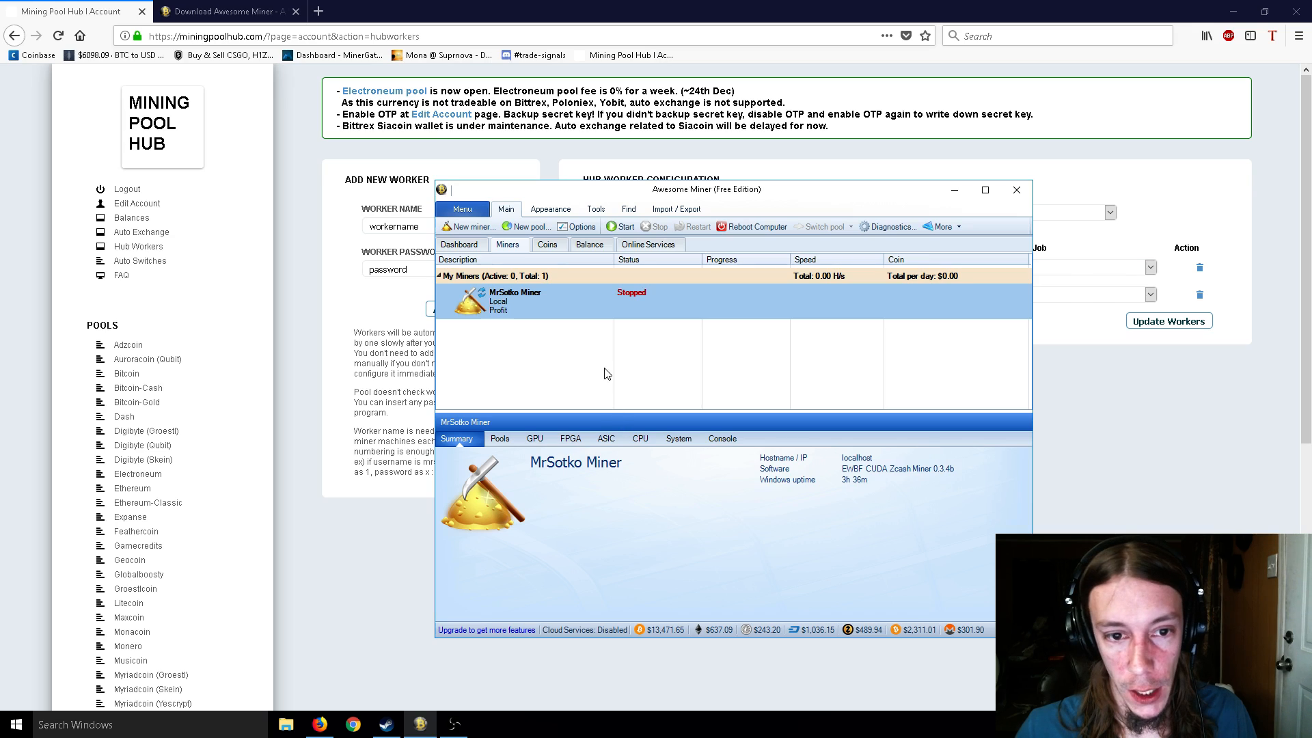
Disable the Lyra2RE and Lyra2REv2 algorithms for profit switching and save the options.
click(574, 228)
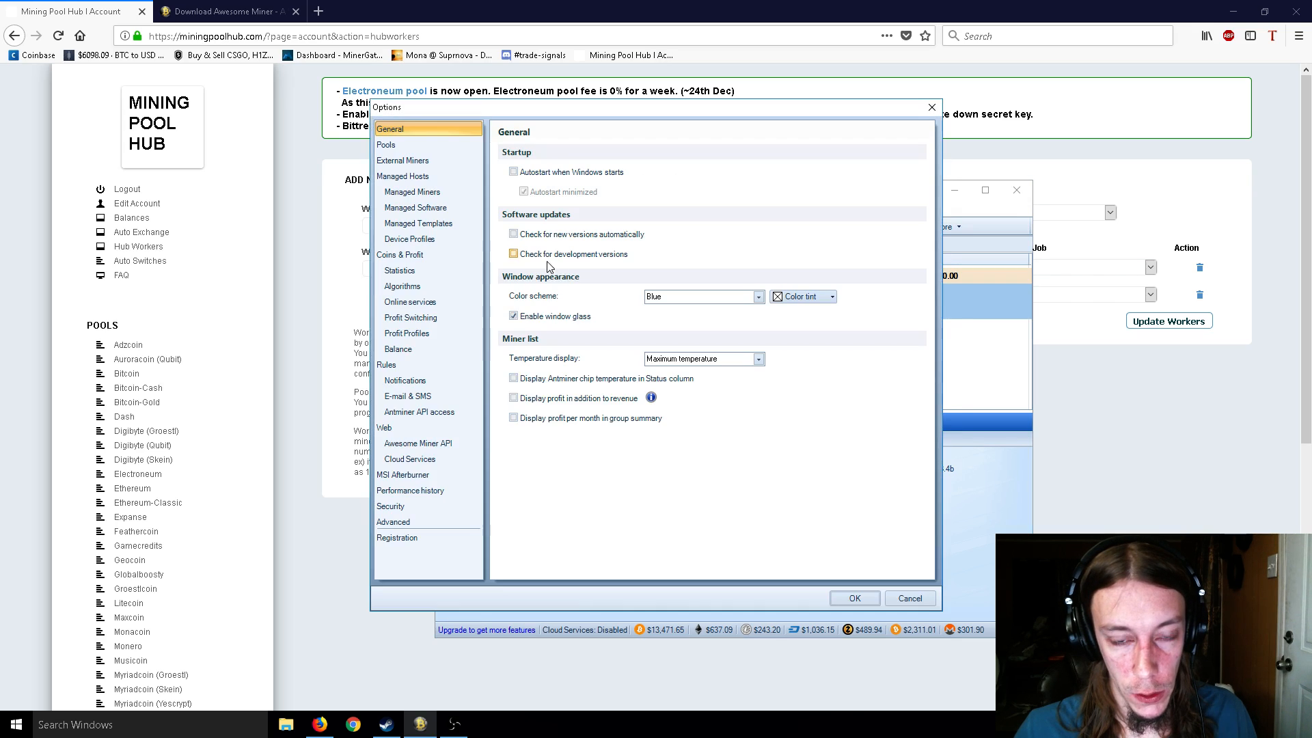
click(429, 287)
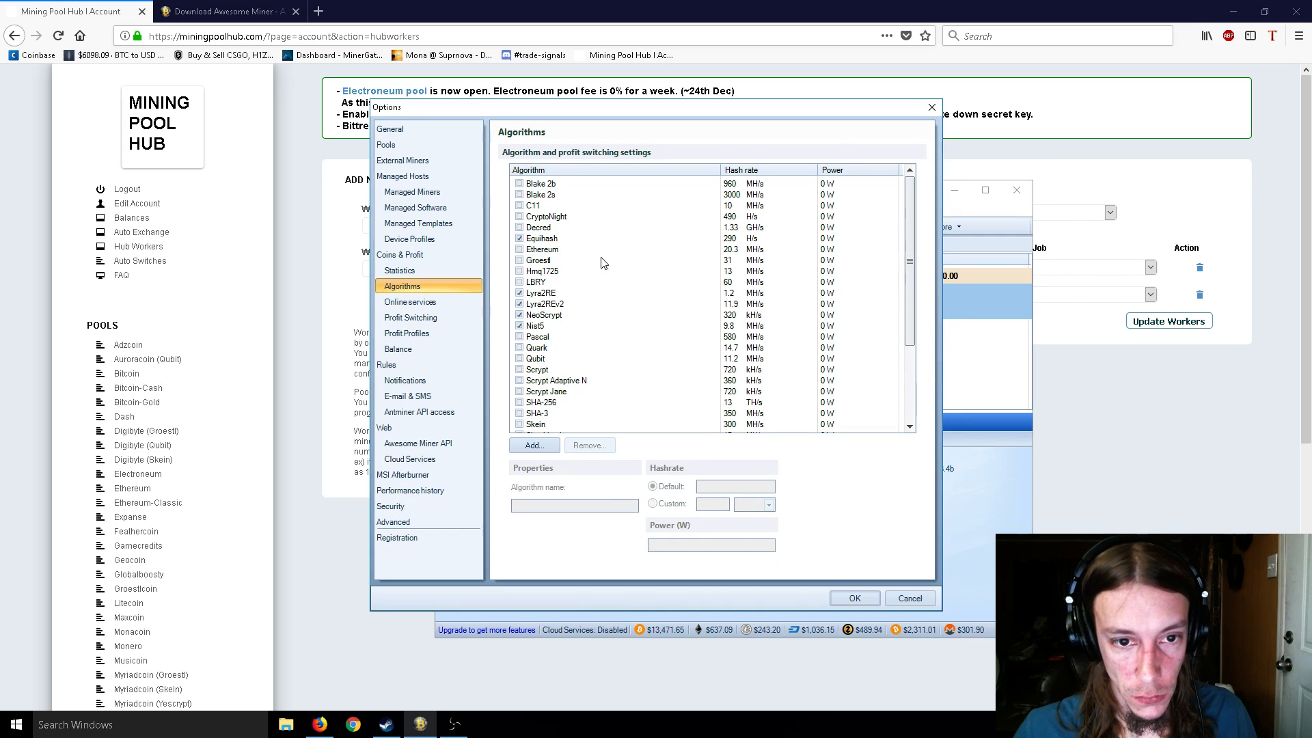
click(520, 304)
click(520, 293)
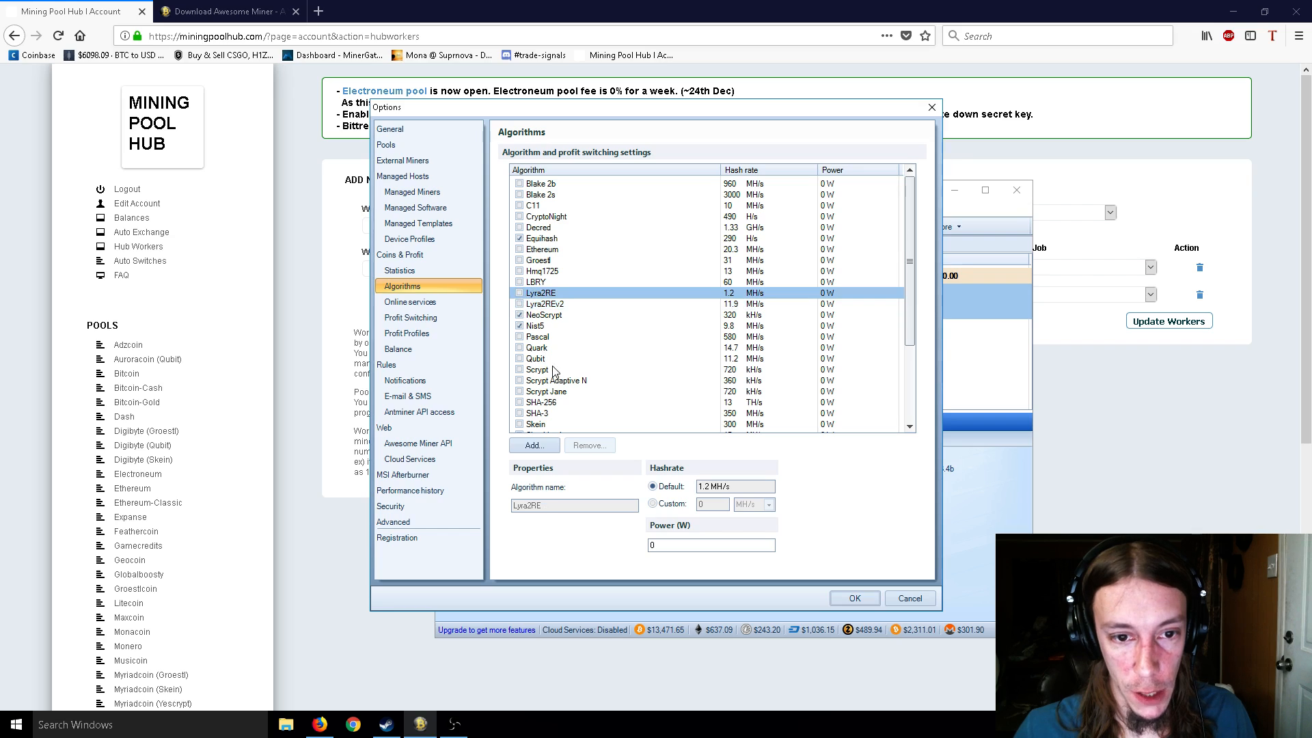
click(564, 305)
click(563, 294)
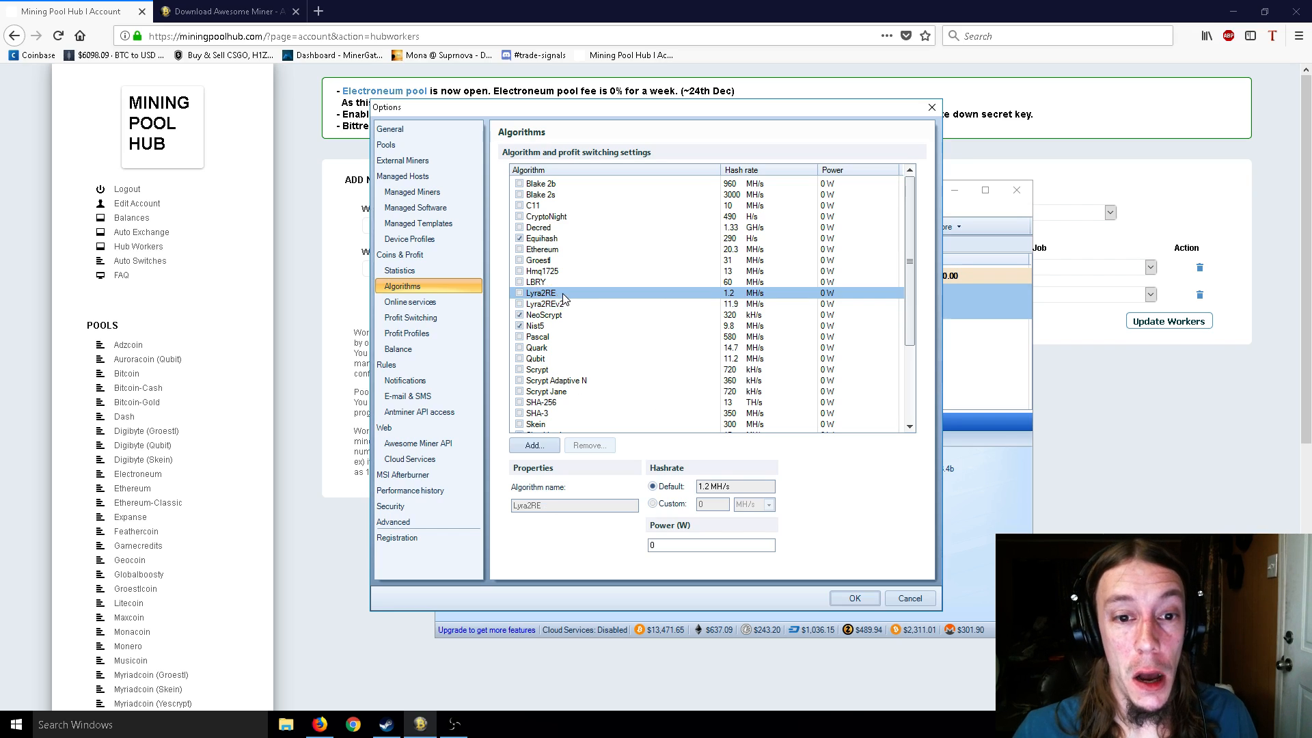
click(854, 599)
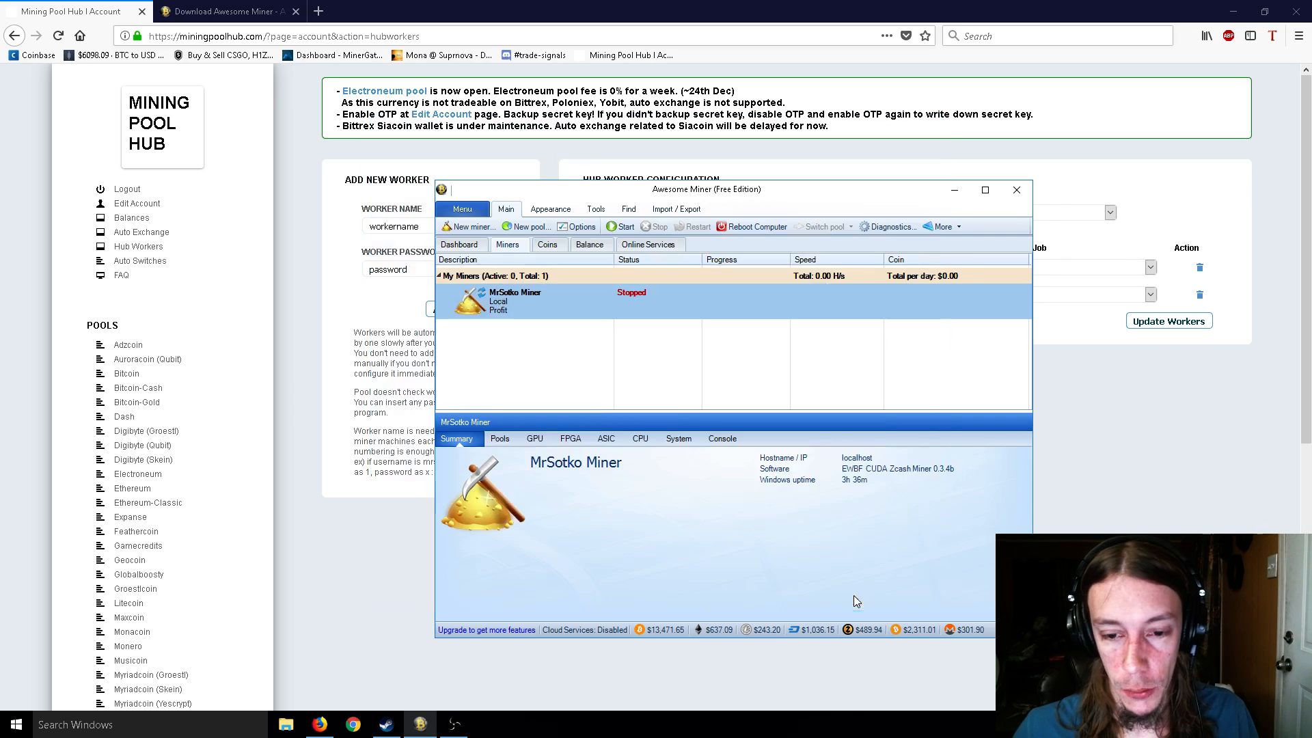
Start the stopped profit miner and move its console window clear of the Mining Pool Hub menu.
right_click(556, 294)
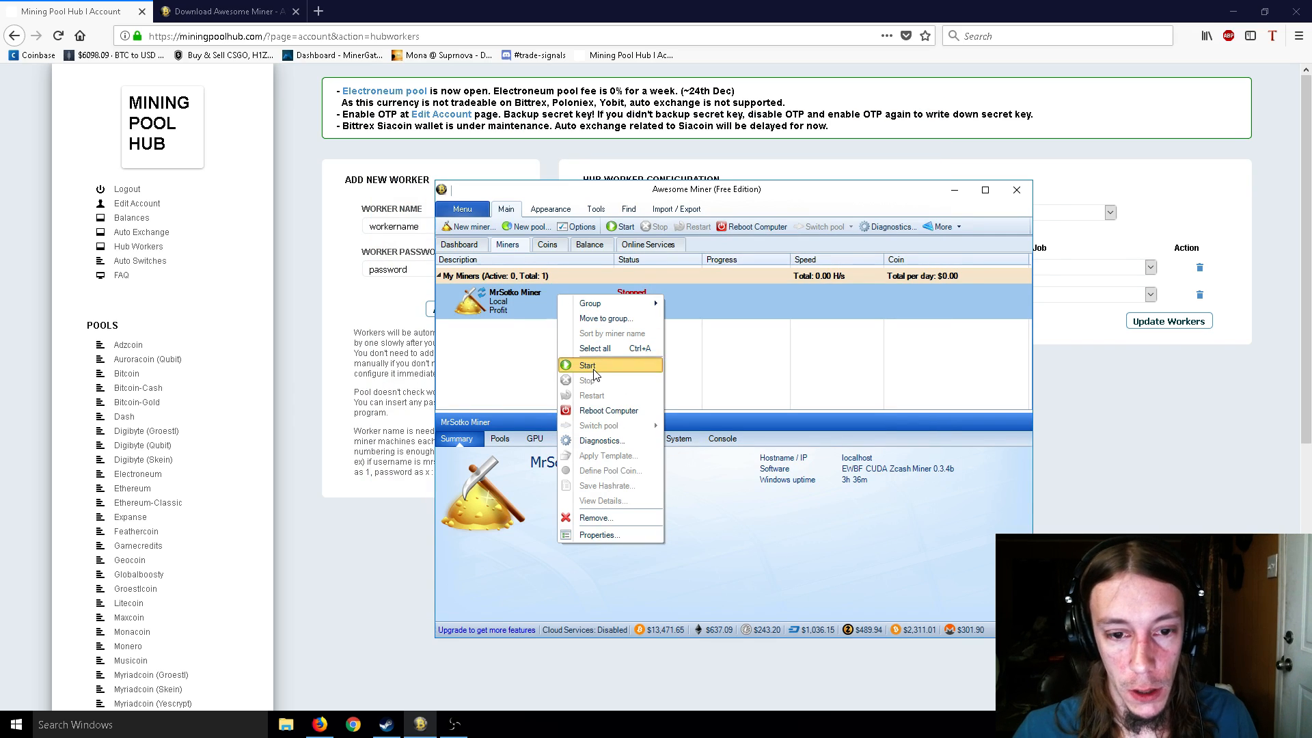
click(593, 369)
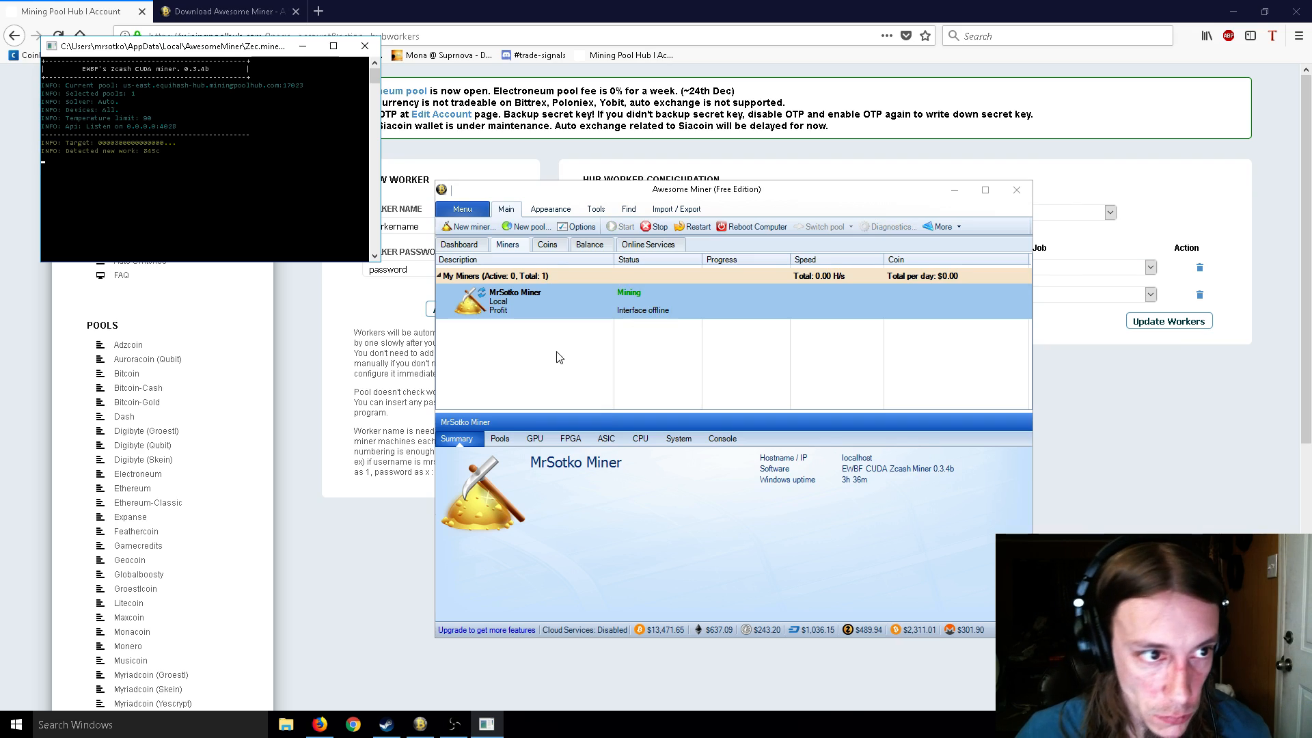
drag(173, 46, 393, 33)
click(696, 397)
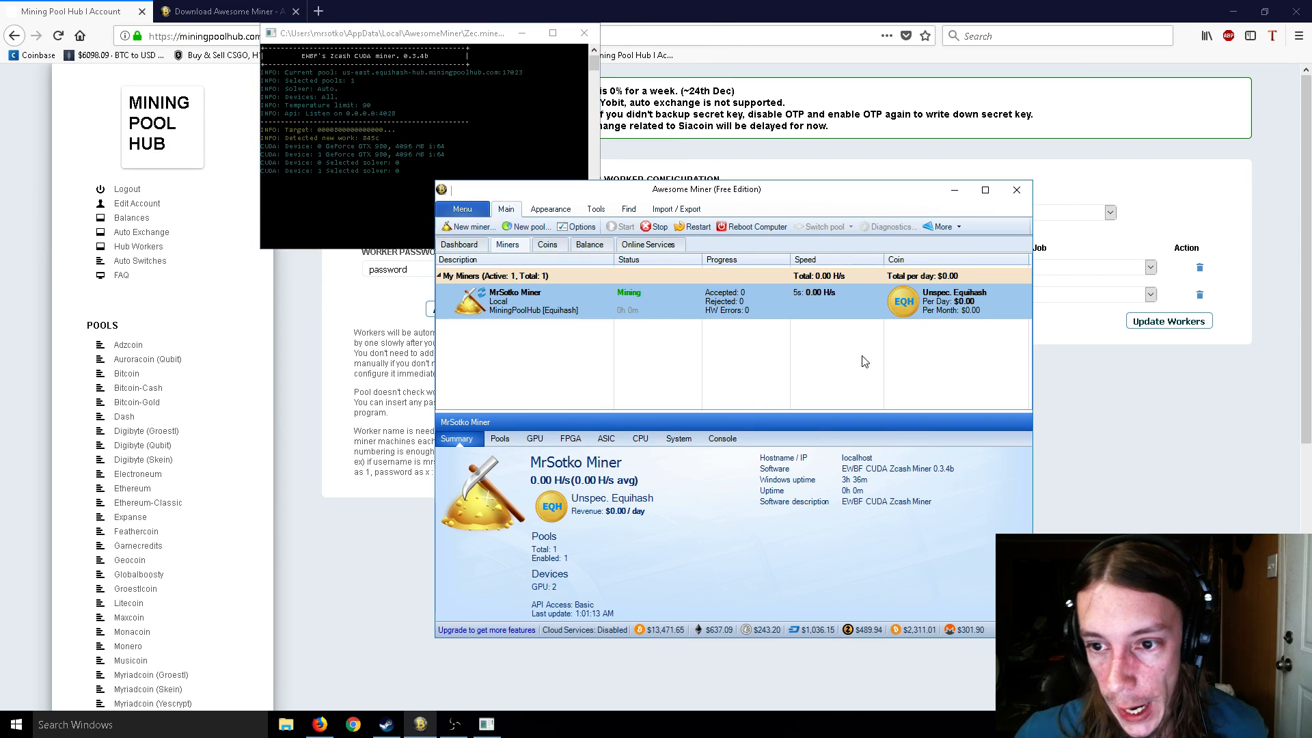
View the coins available in the running miner's Define Pool Coin dialog and cancel without changing the coin.
right_click(937, 305)
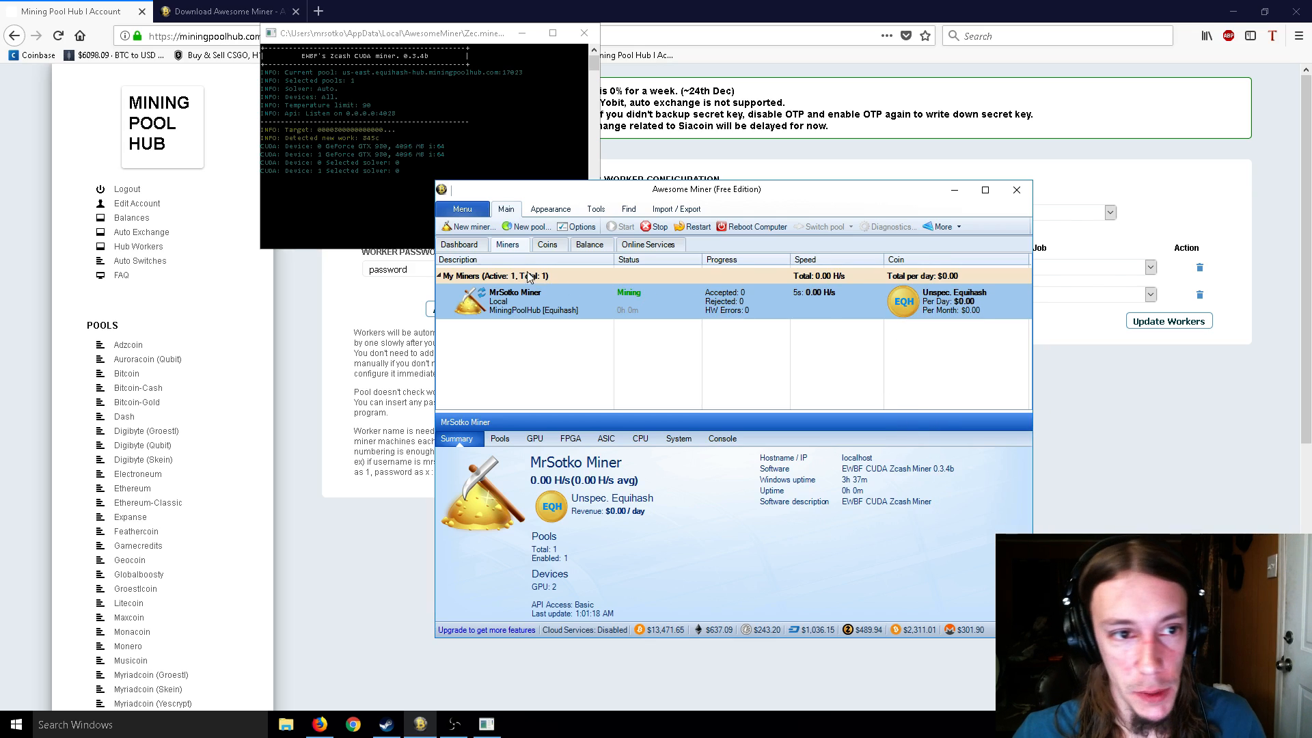
drag(551, 193, 589, 161)
right_click(900, 273)
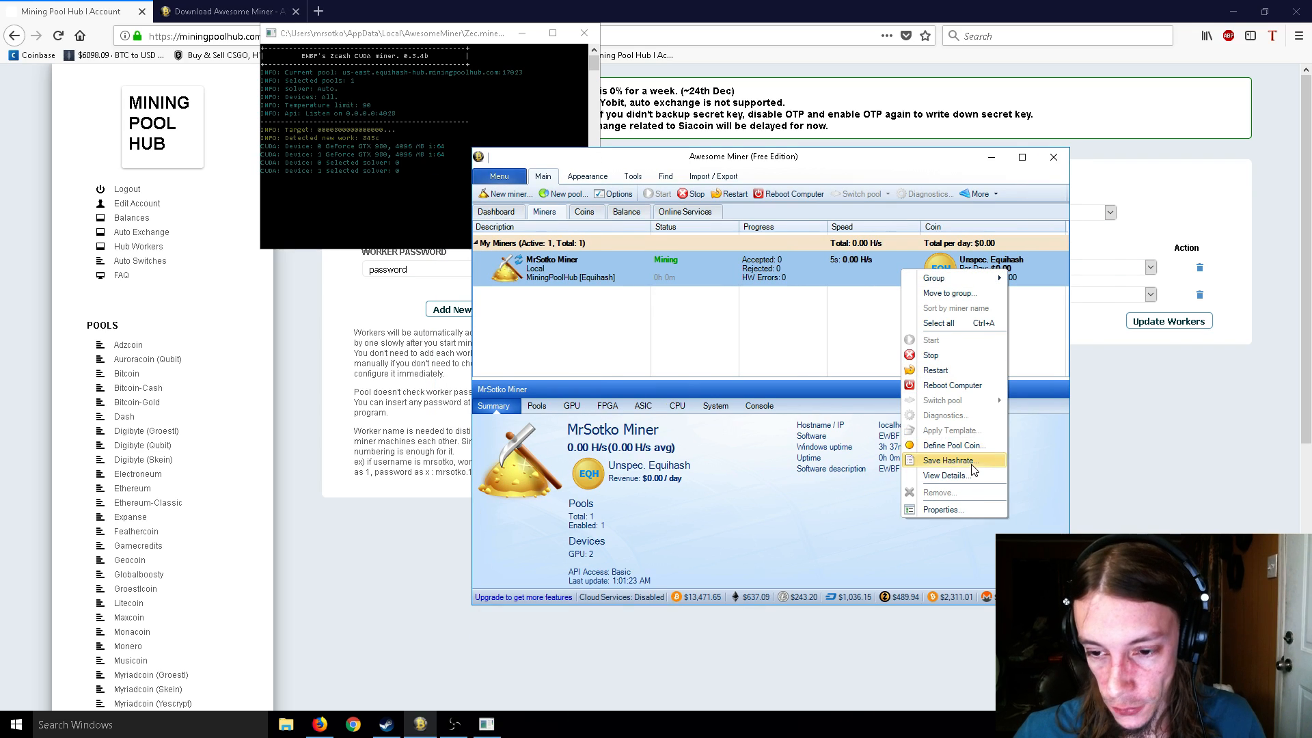
click(957, 446)
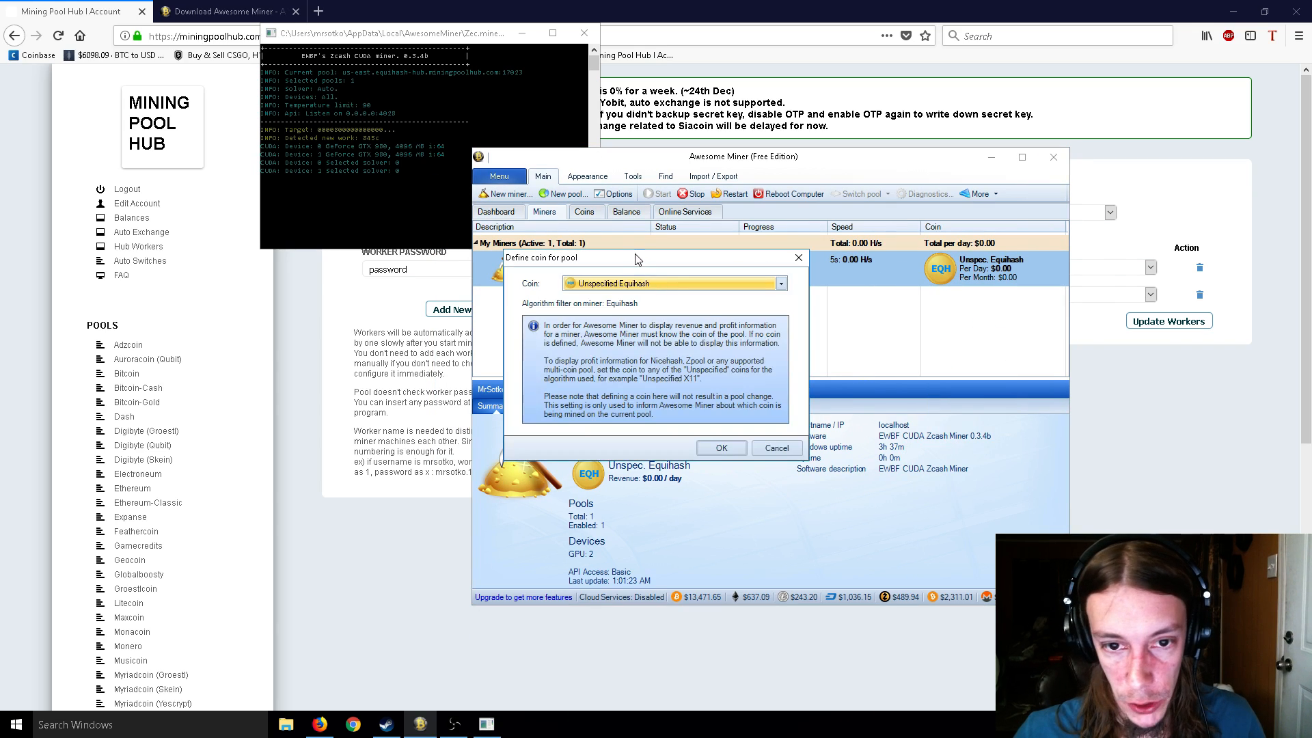
click(622, 185)
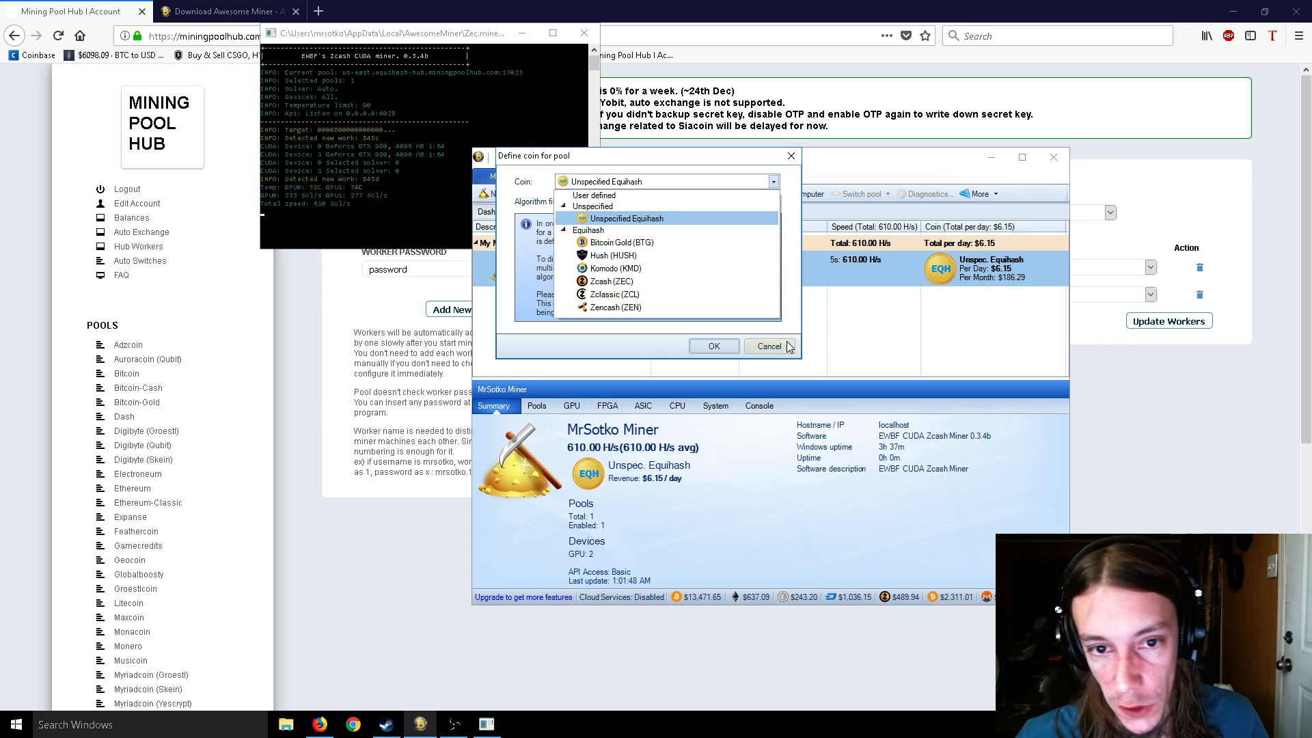
click(768, 346)
click(767, 345)
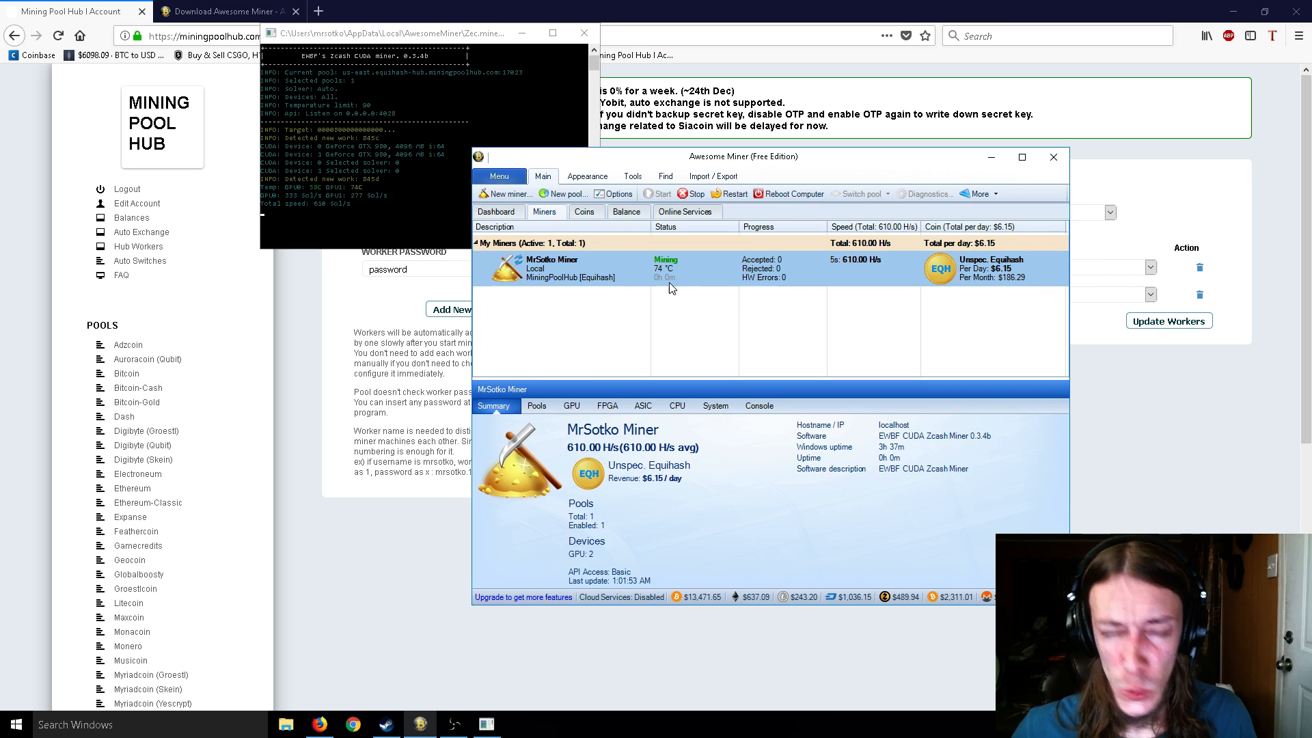
Switch to the browser and view the Balances page of the Mining Pool Hub account.
click(427, 320)
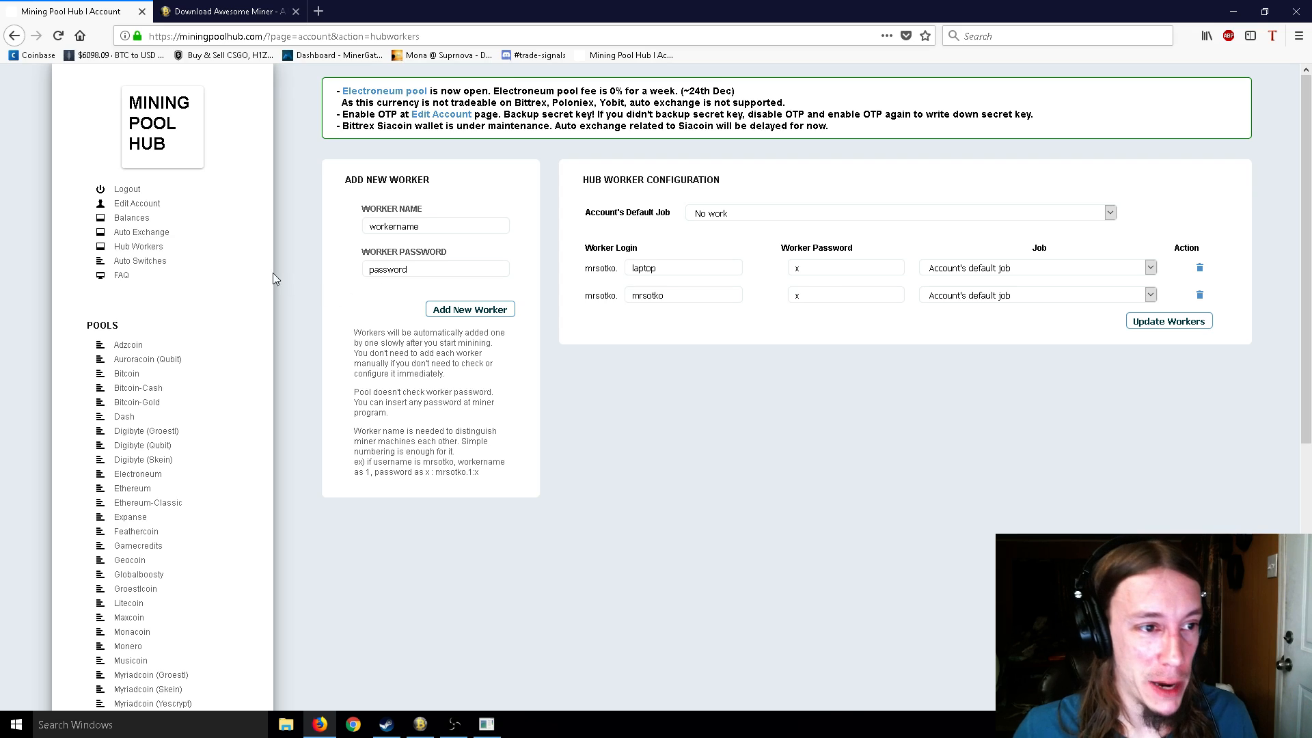
click(136, 220)
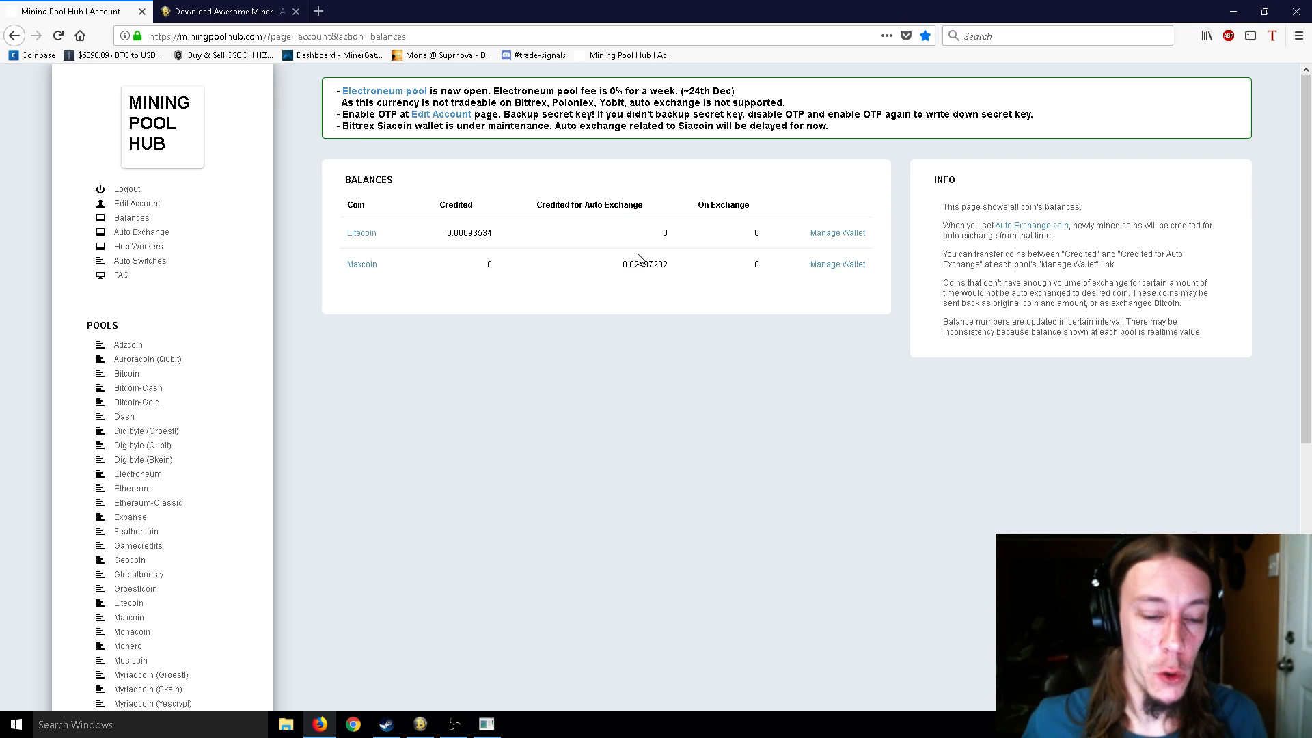
Return to Awesome Miner and open the Algorithms settings in the options to review the enabled algorithms.
click(420, 724)
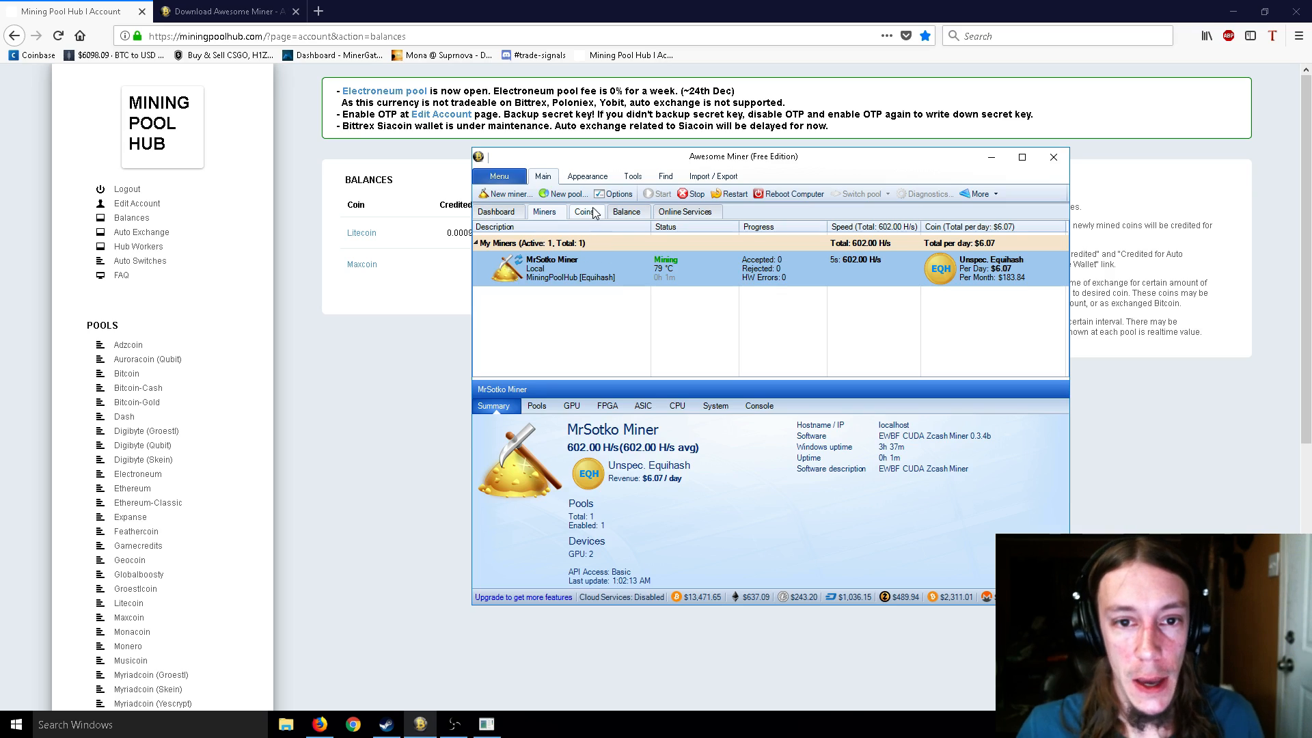
click(615, 194)
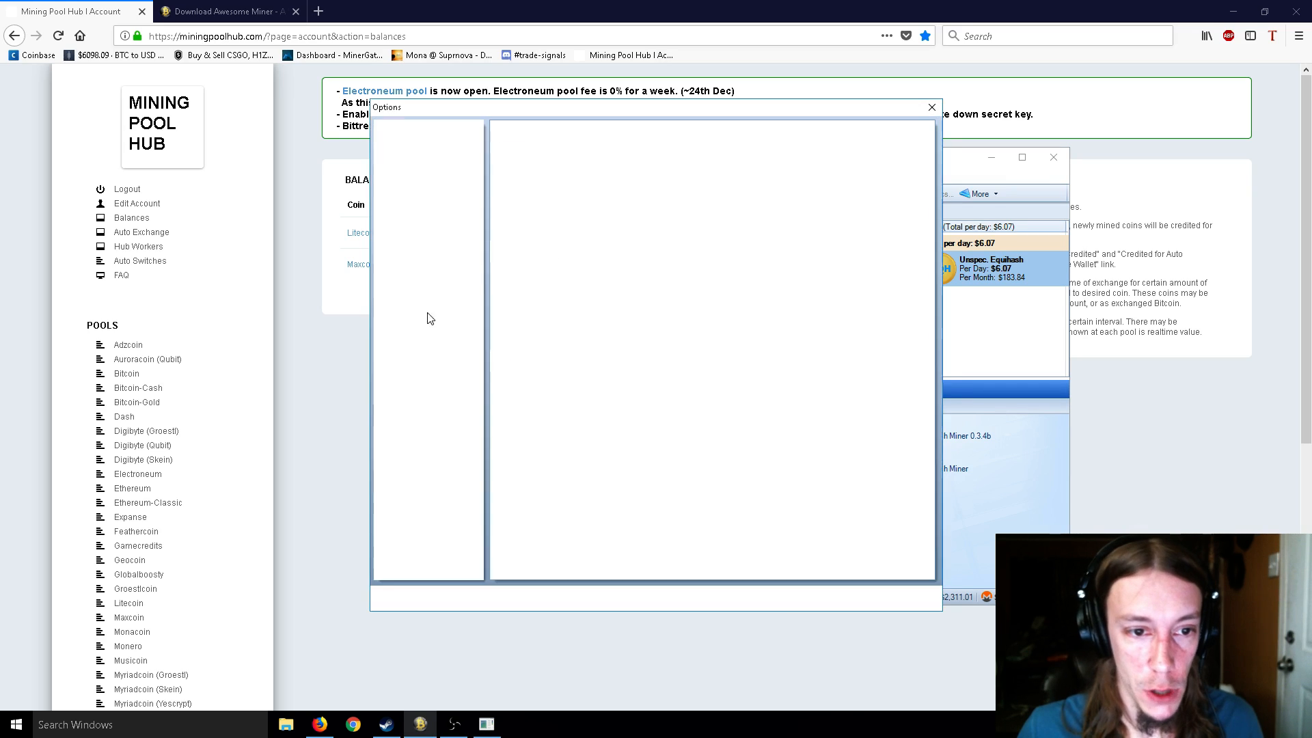
click(431, 287)
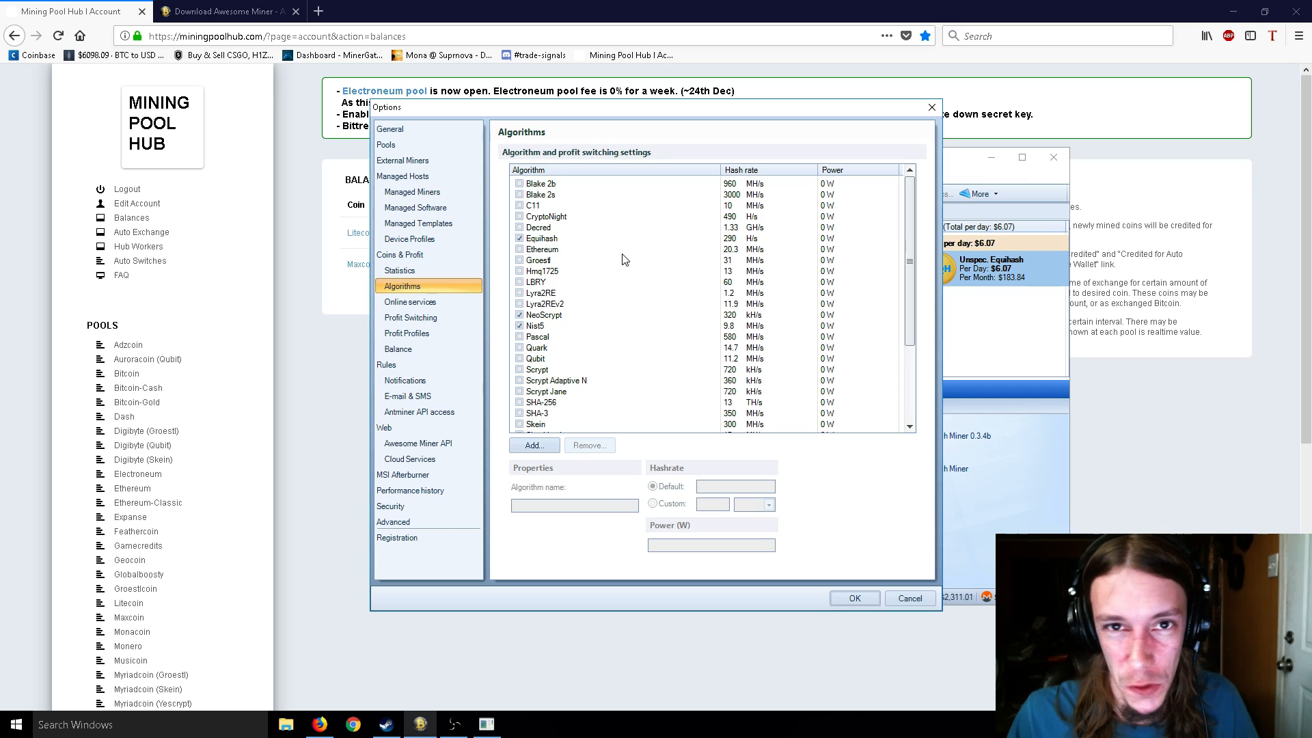
Close the options, check the GPU choices in the Benchmark tool for the nVidia GPU profile, and close it without starting a benchmark.
click(932, 107)
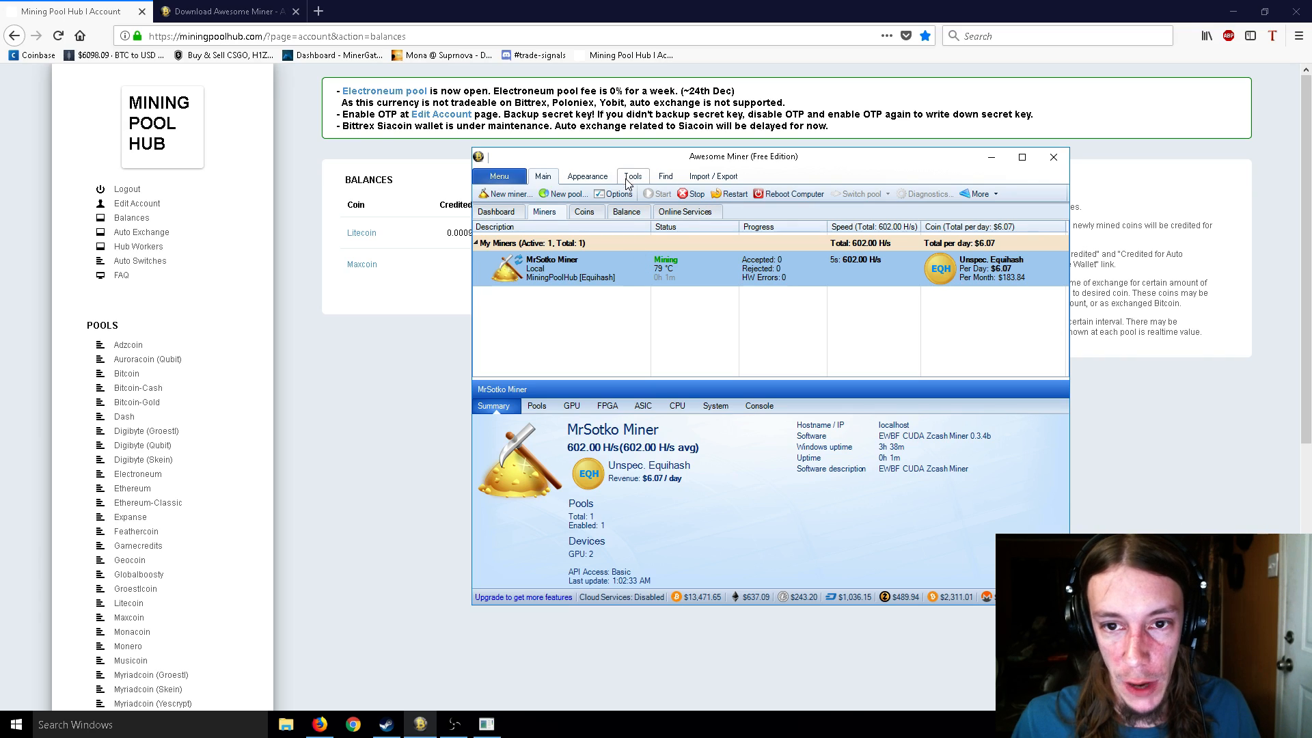
click(628, 177)
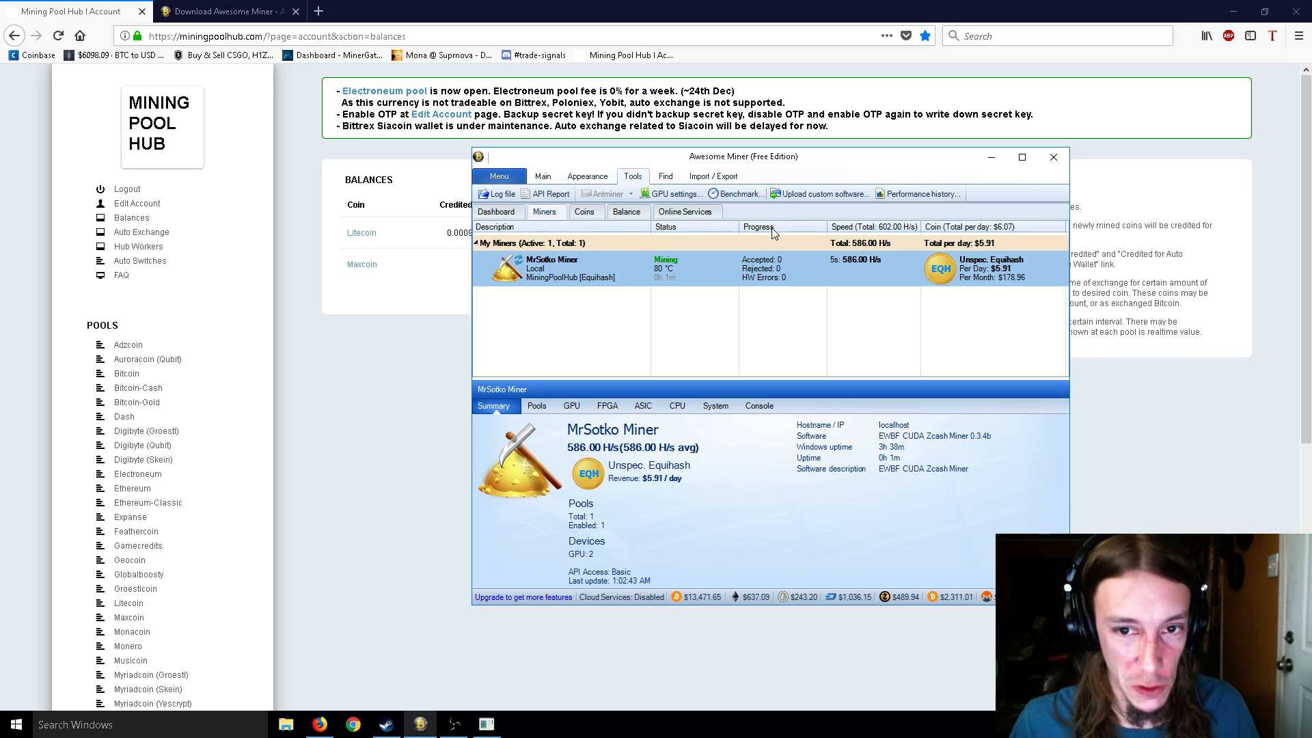
click(726, 194)
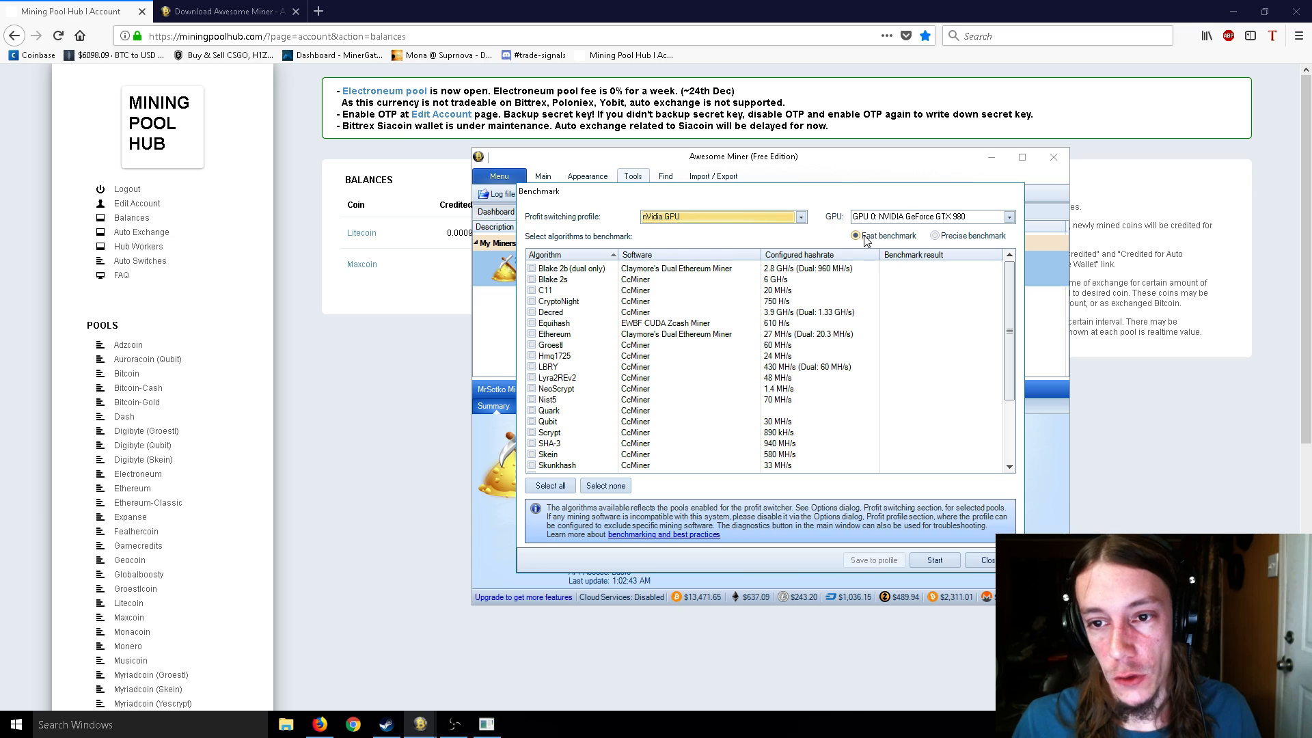
click(911, 217)
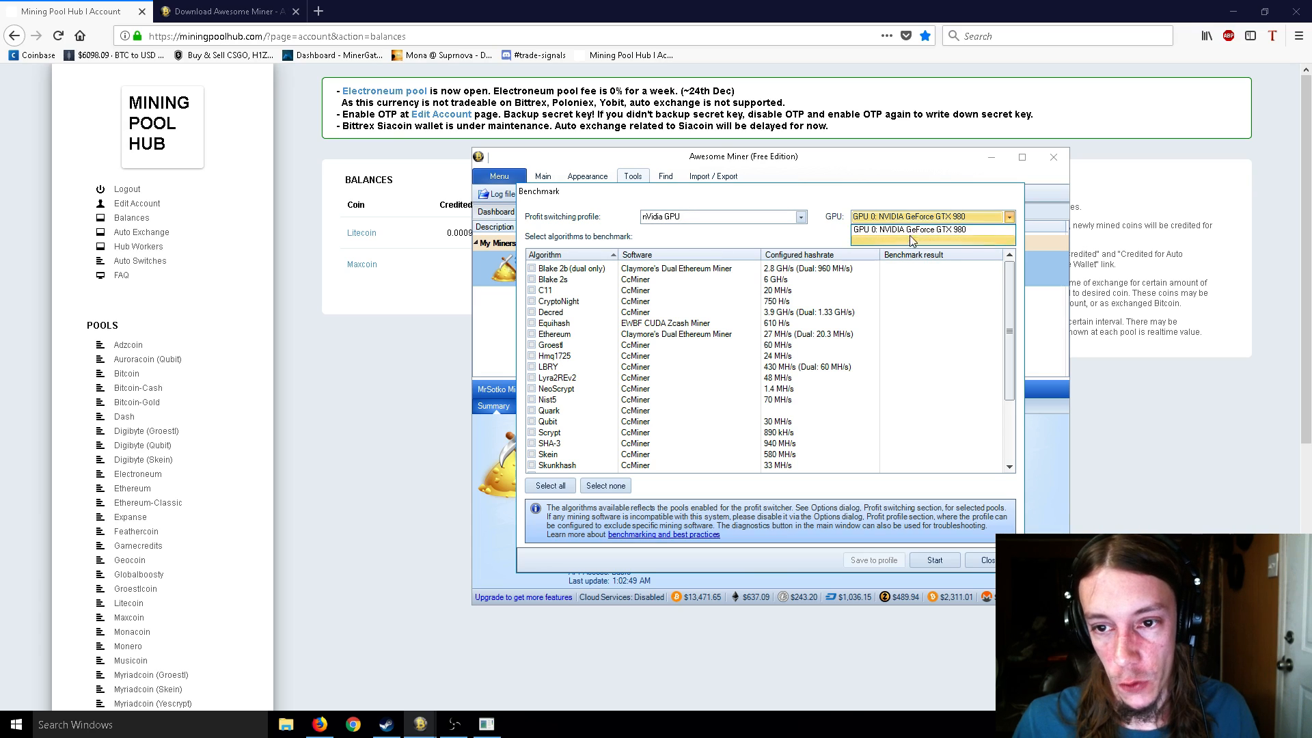
click(892, 213)
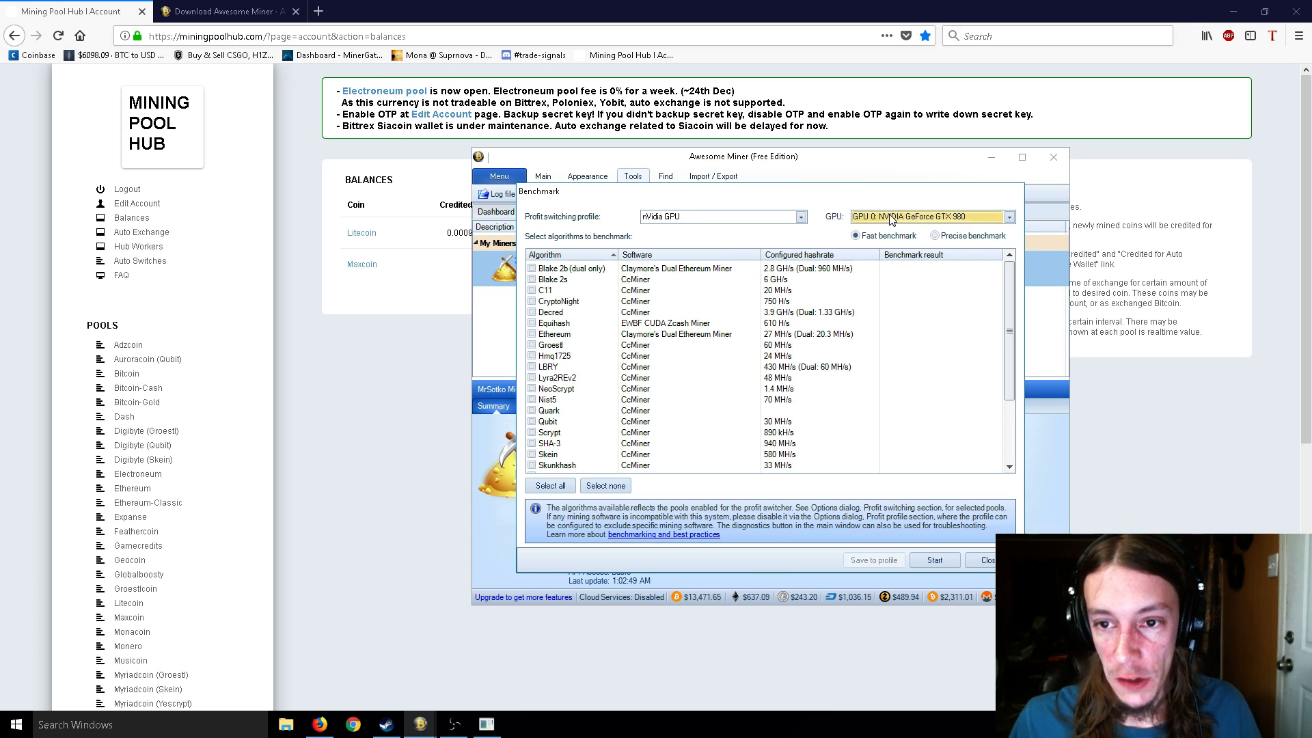
click(893, 218)
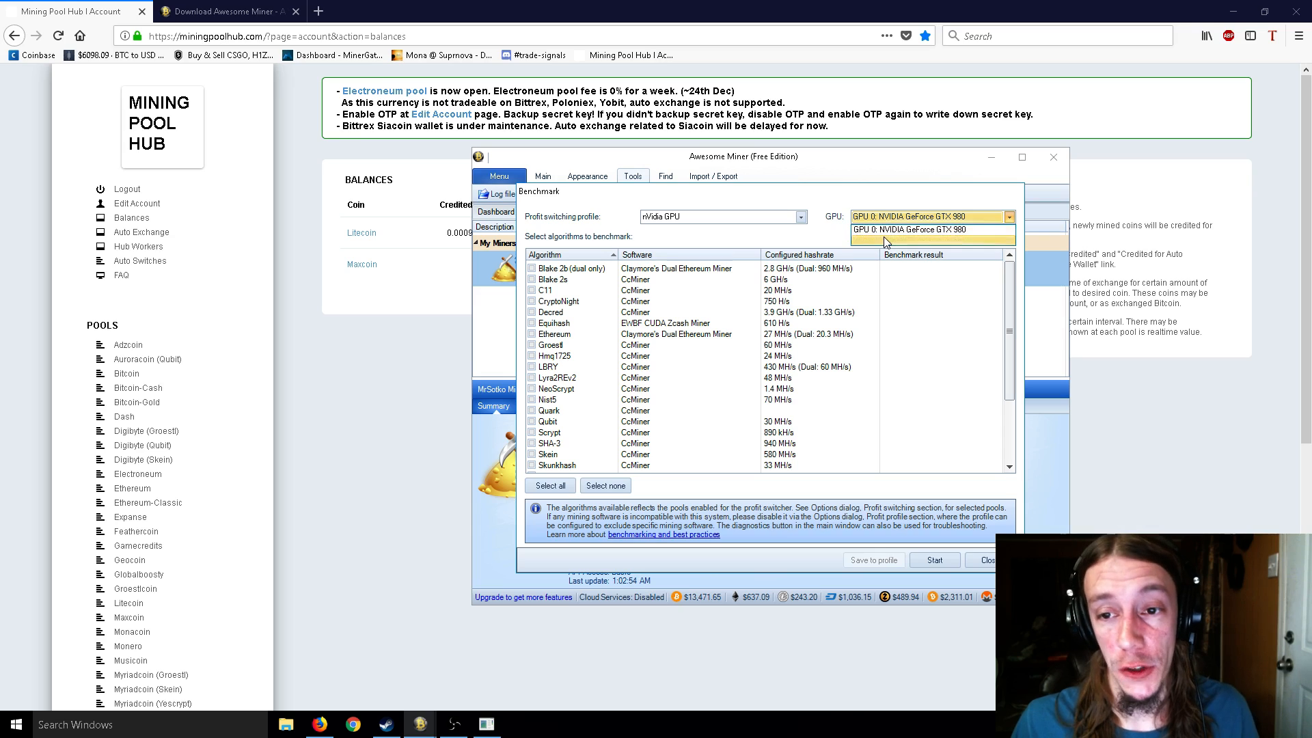
click(878, 193)
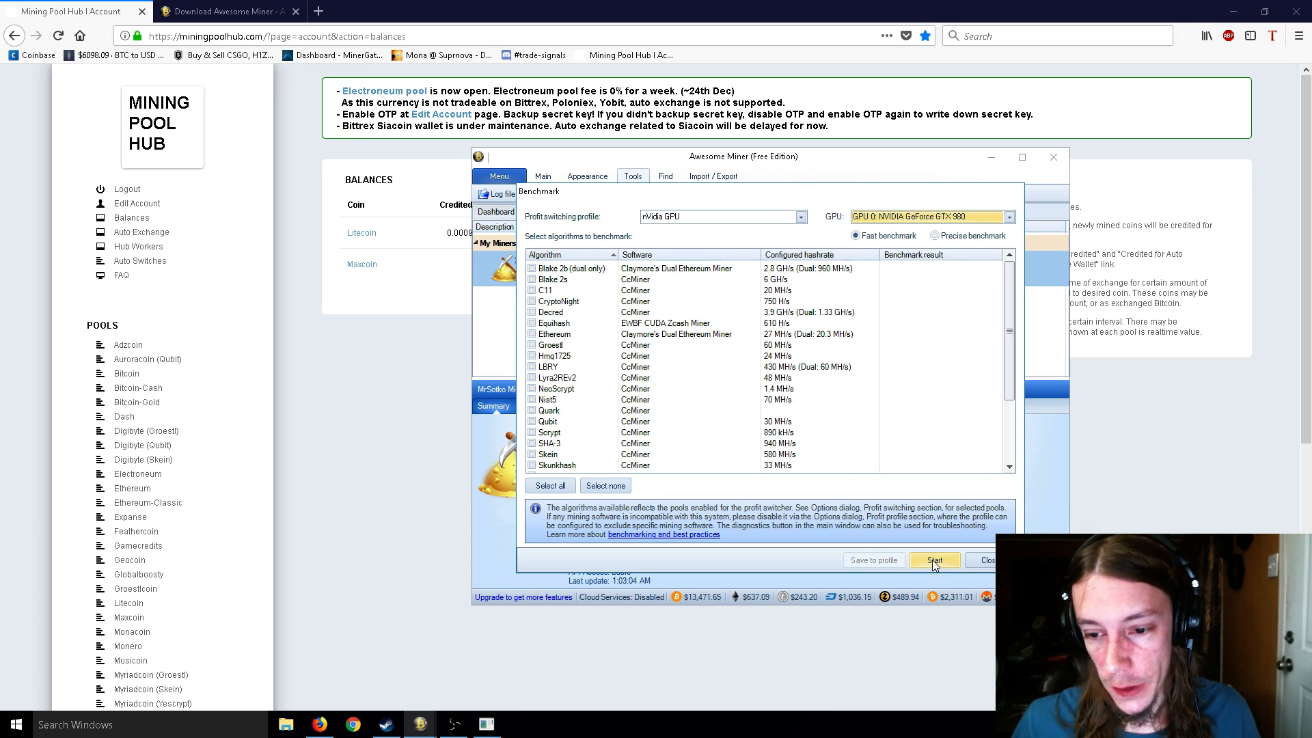
click(990, 562)
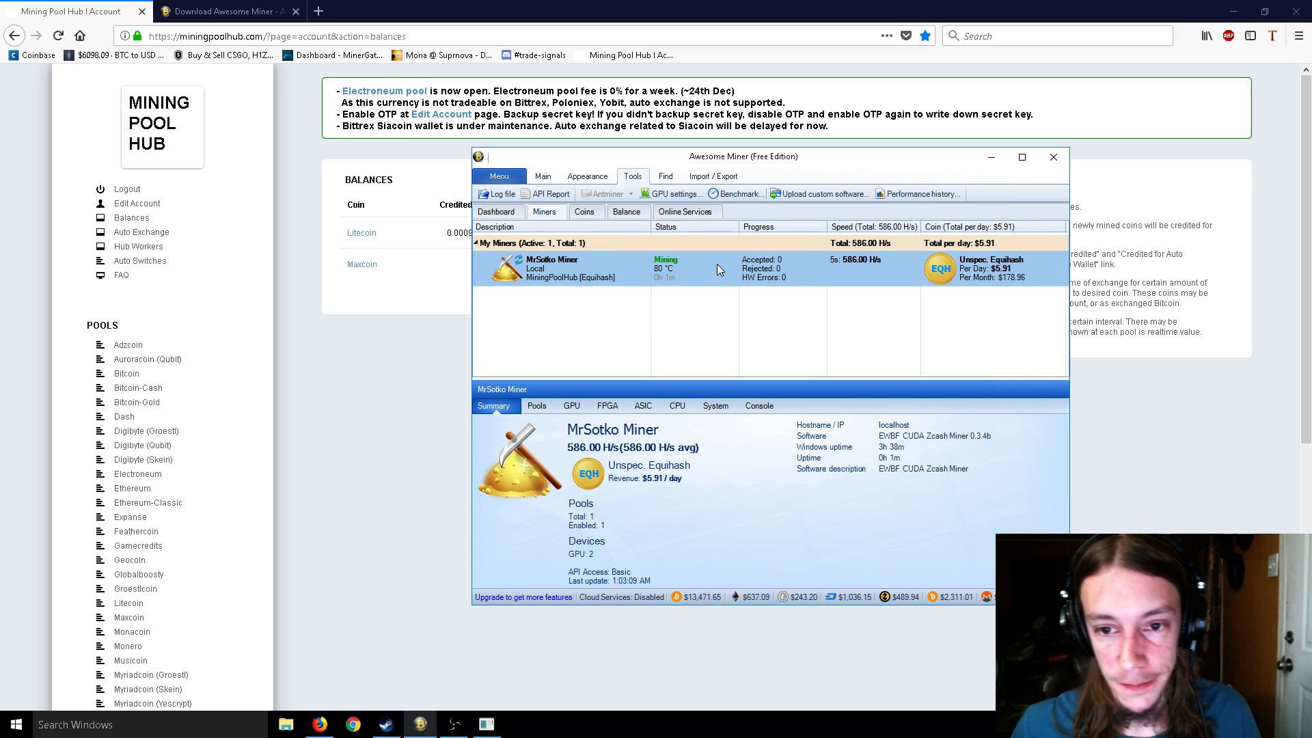
Stop the running profit miner and keep the Awesome Miner window in front of the browser.
right_click(716, 263)
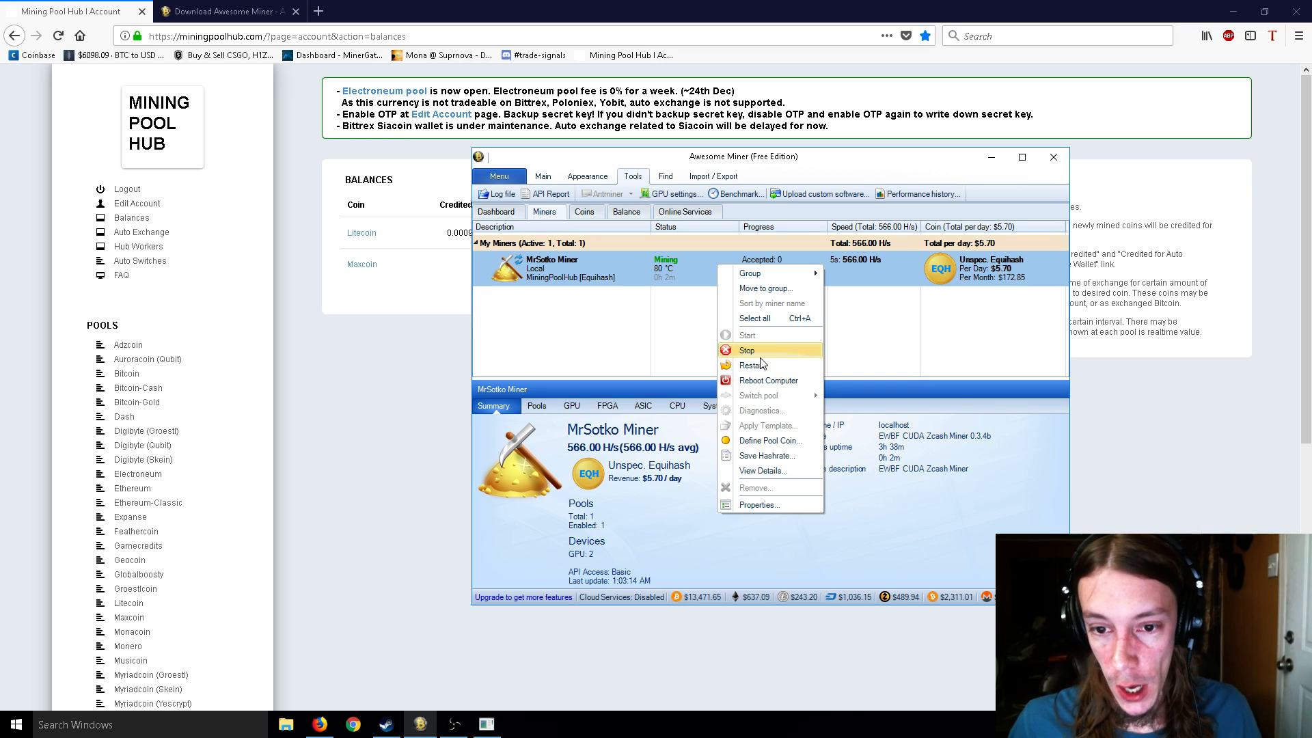
click(766, 351)
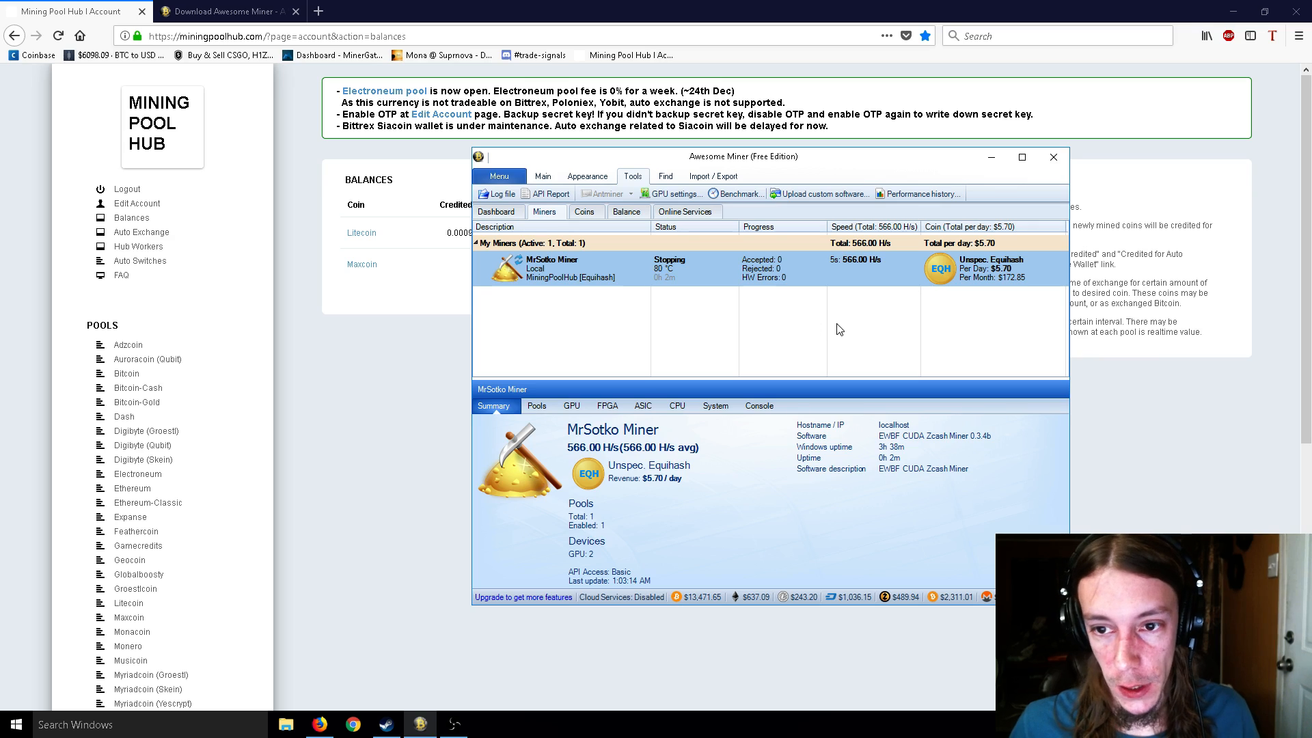
click(377, 347)
click(420, 724)
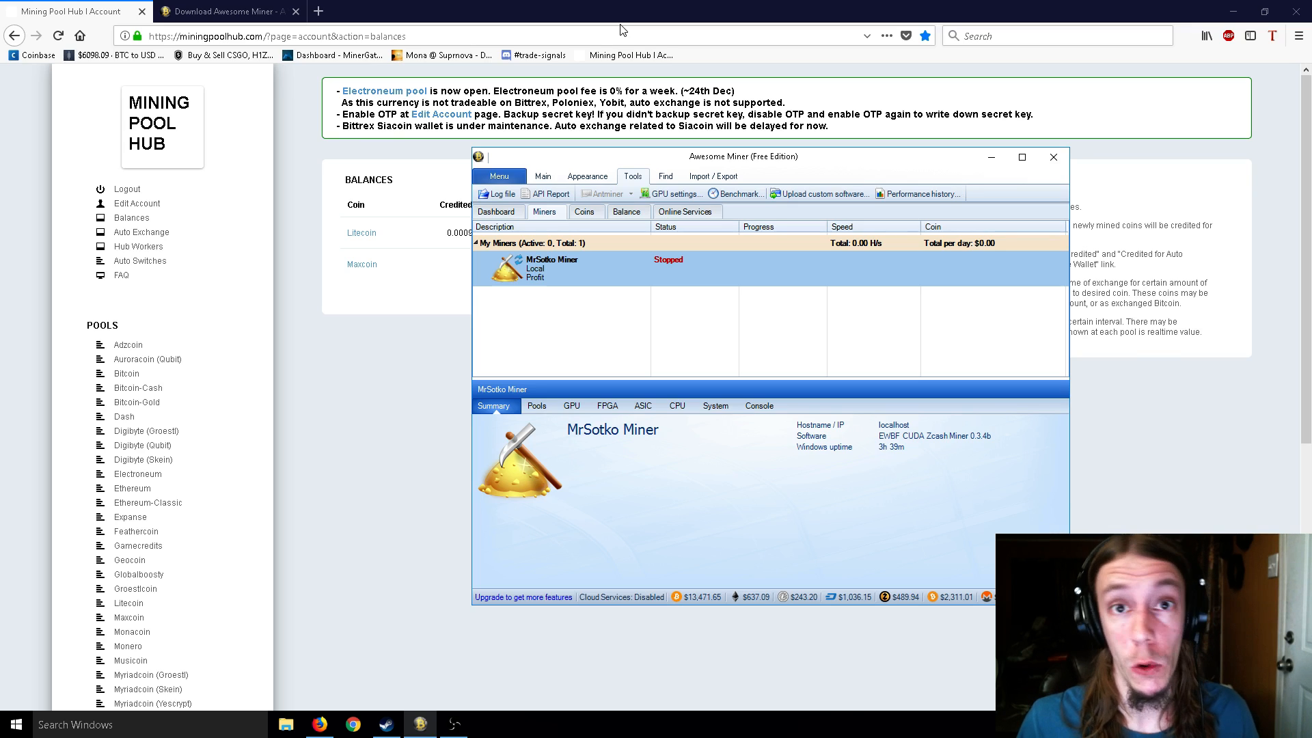
Switch to the browser and view the Auto Exchange page of the Mining Pool Hub account.
click(278, 580)
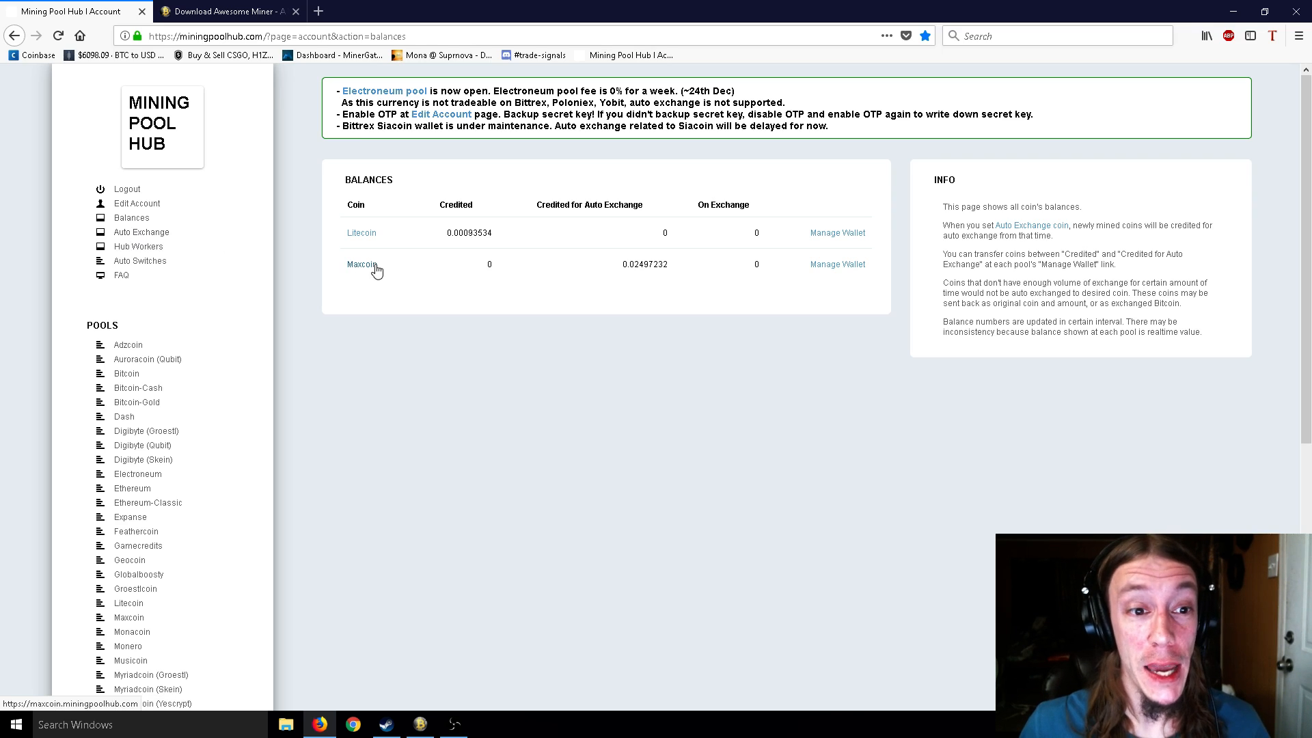
click(163, 233)
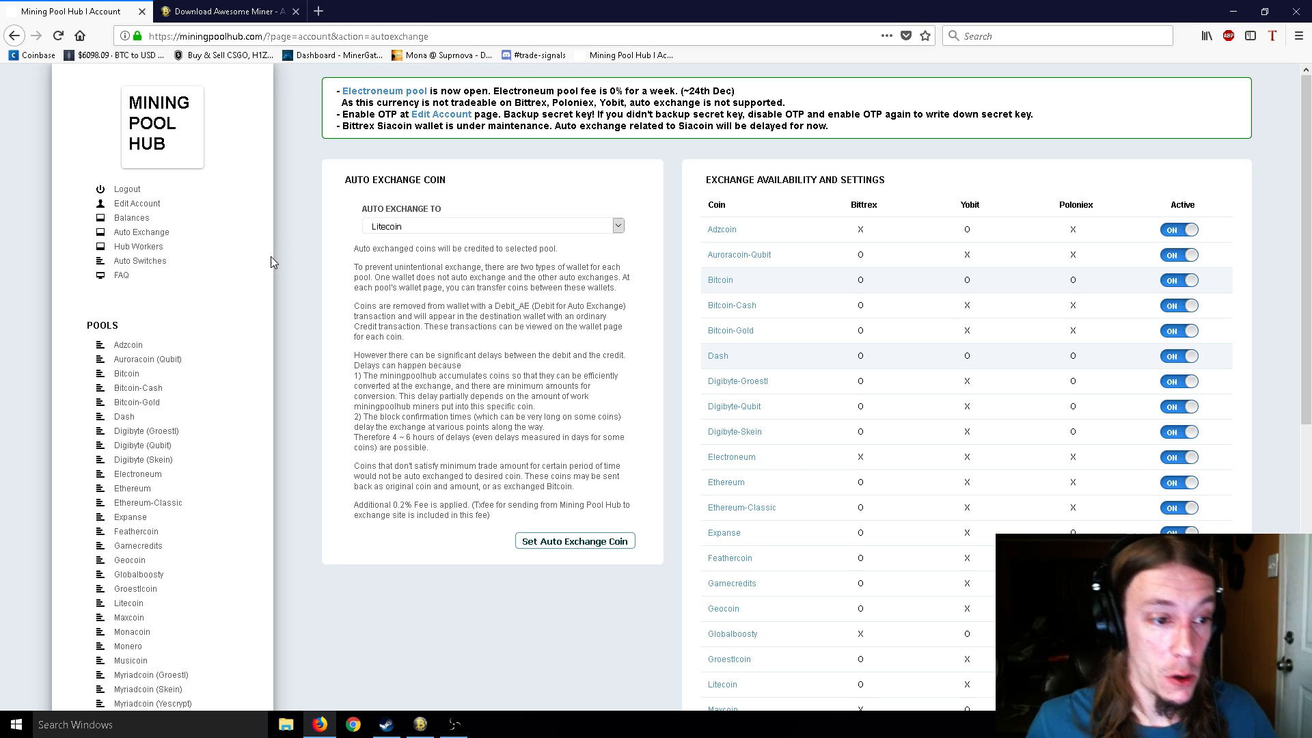
scroll(241, 315, down, 2)
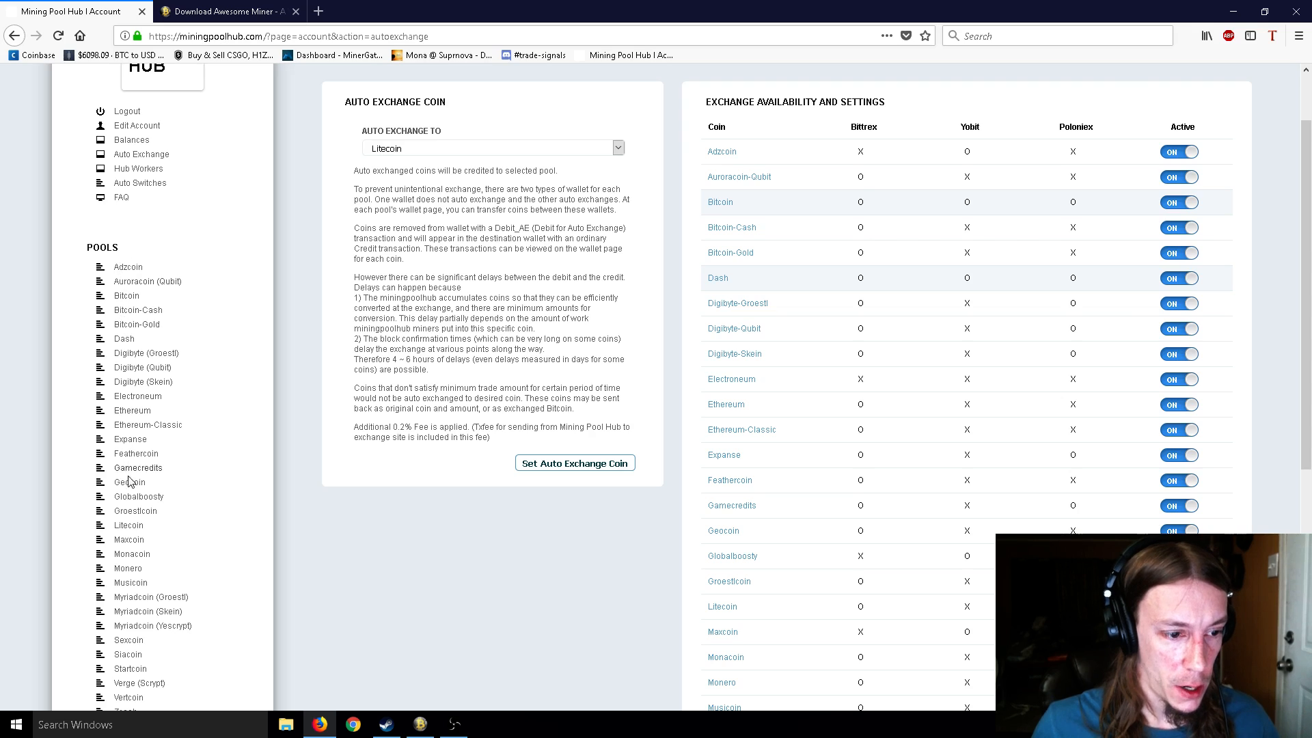
Open the wallet page of the Litecoin pool and check the minimum cash-out amount.
click(128, 526)
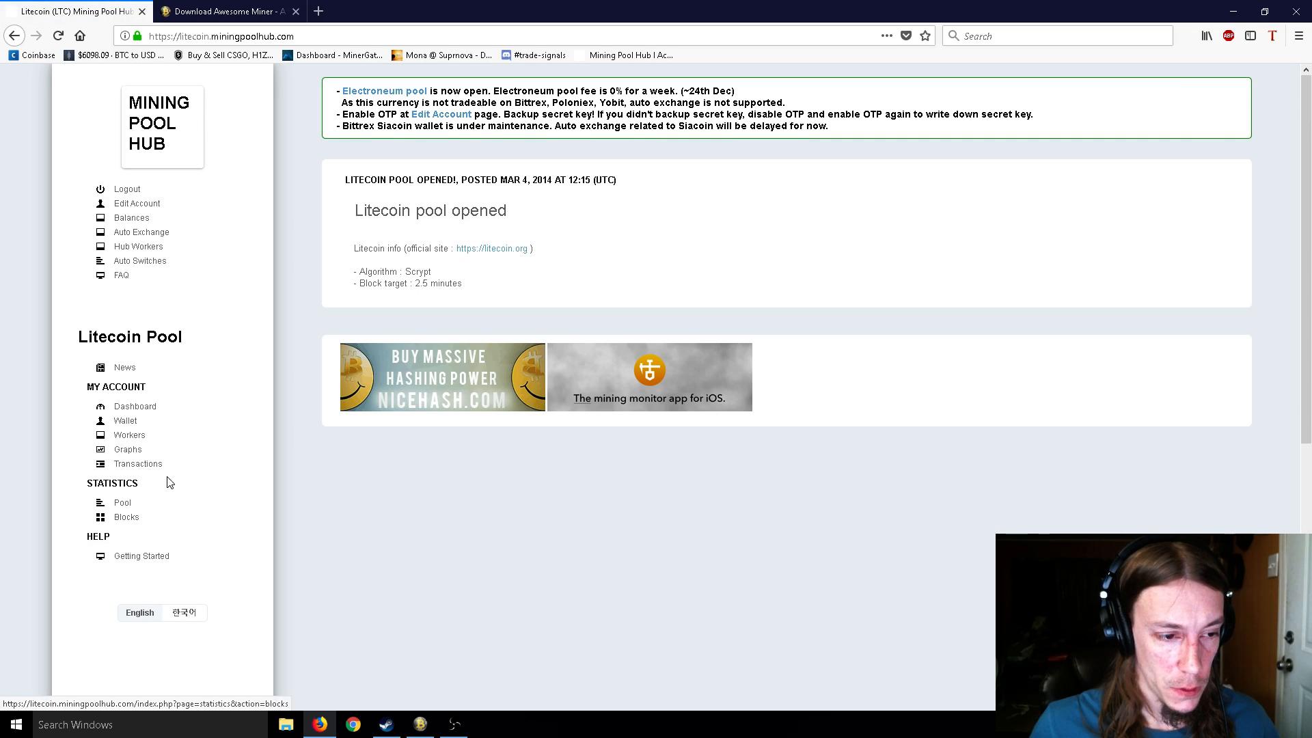
click(127, 422)
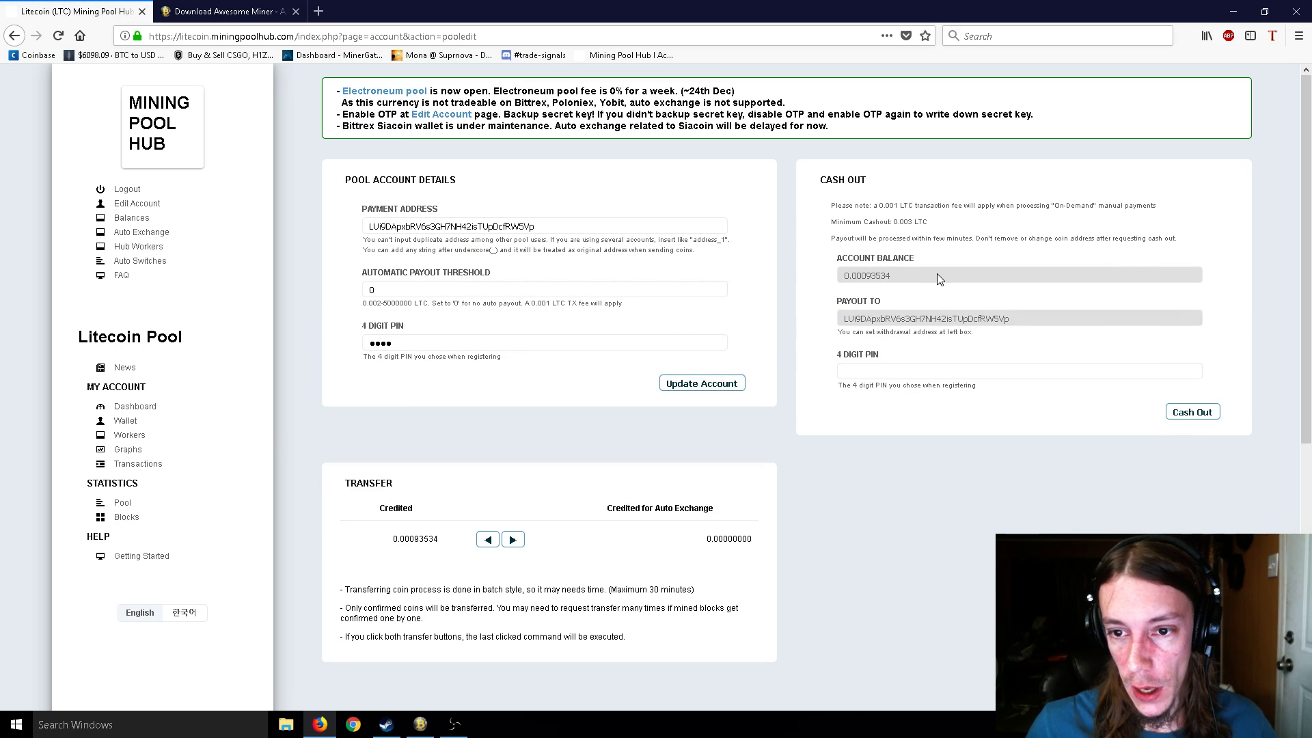
drag(909, 233, 914, 233)
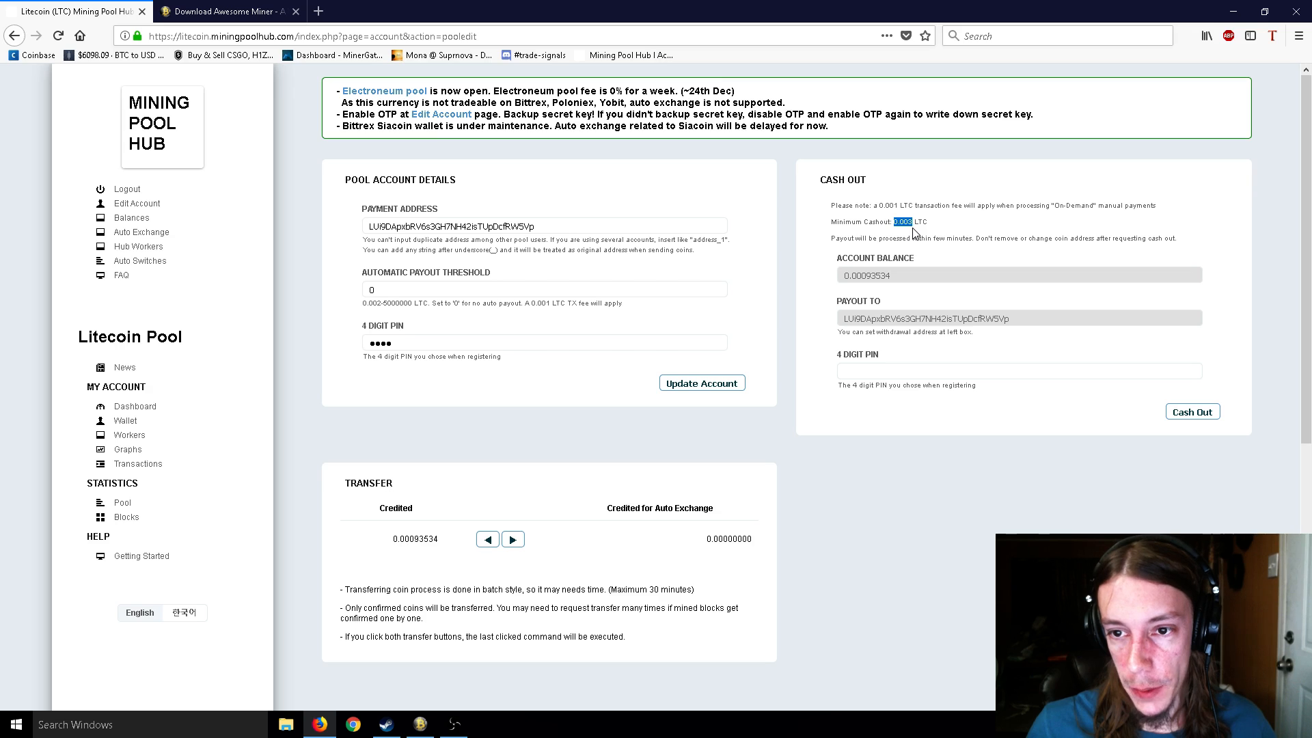
click(906, 225)
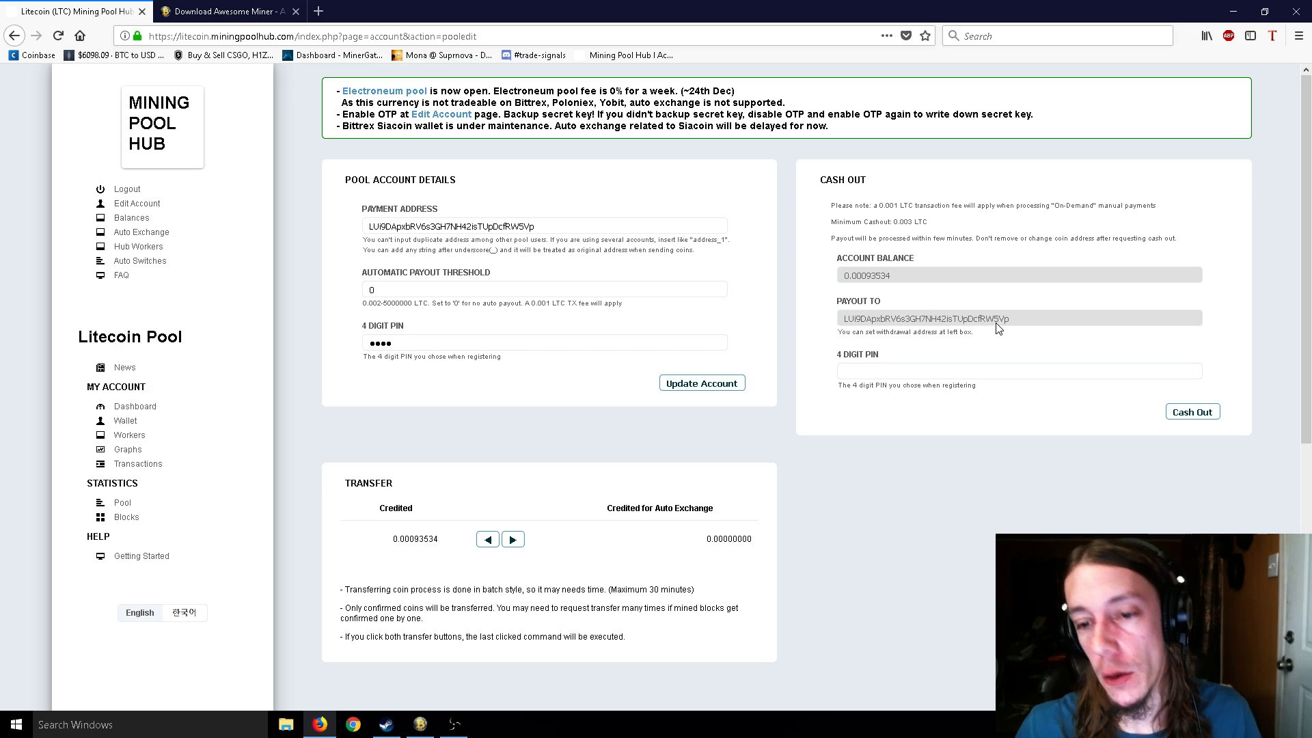
Review the cash-out PIN, automatic payout threshold and payment address fields on the Litecoin wallet page without changing them.
click(977, 370)
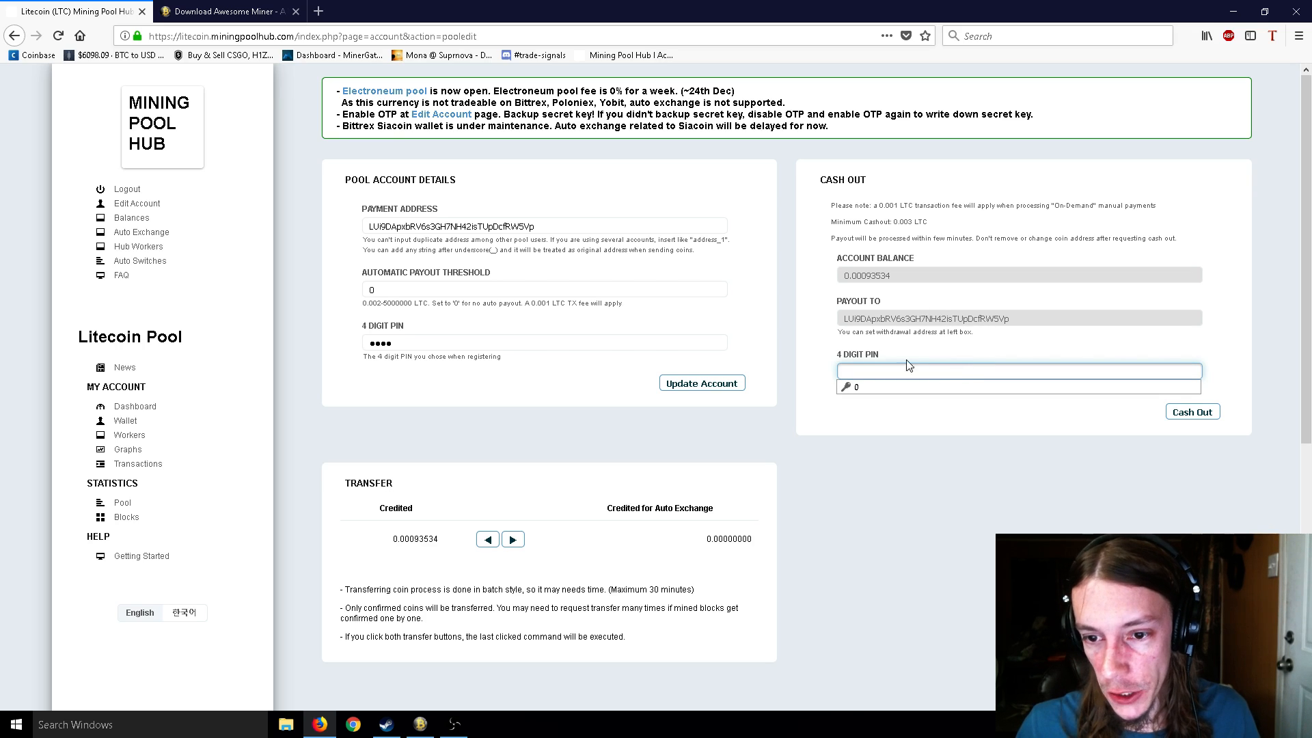
click(710, 305)
click(864, 374)
click(792, 300)
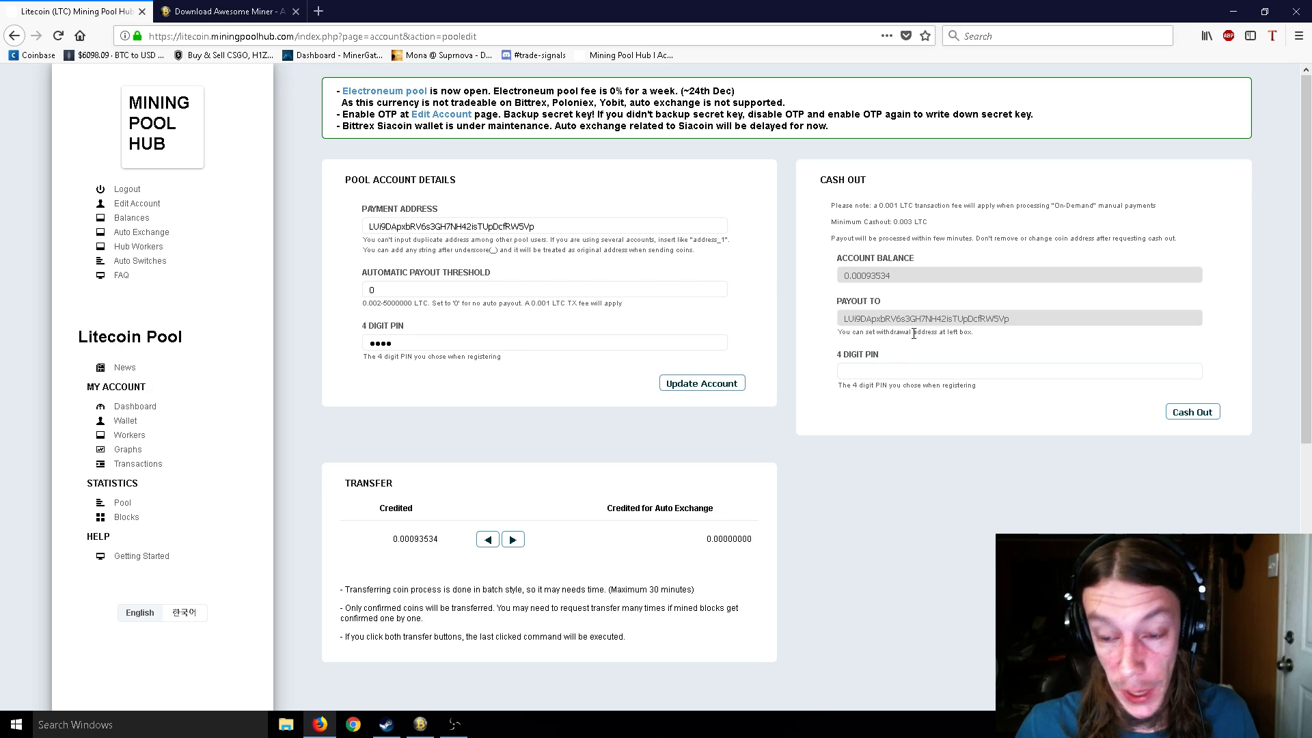
click(466, 288)
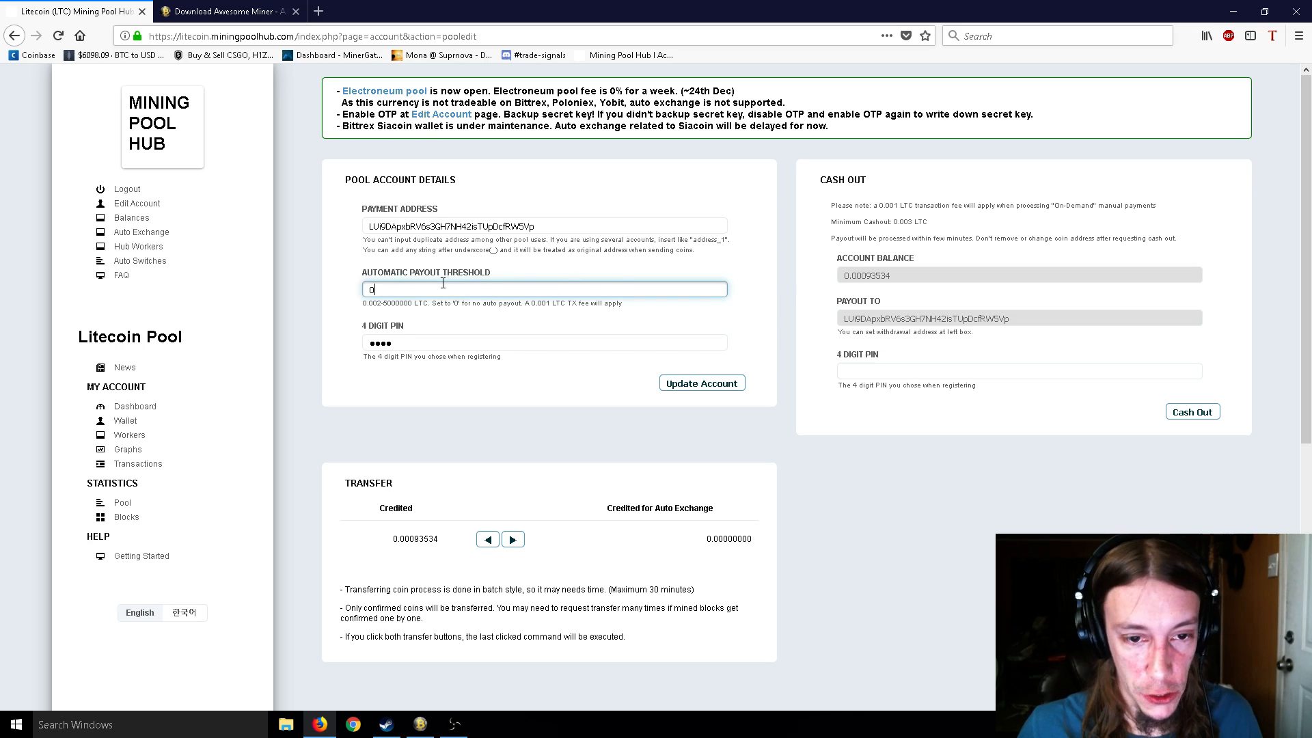
drag(444, 302, 463, 303)
click(520, 316)
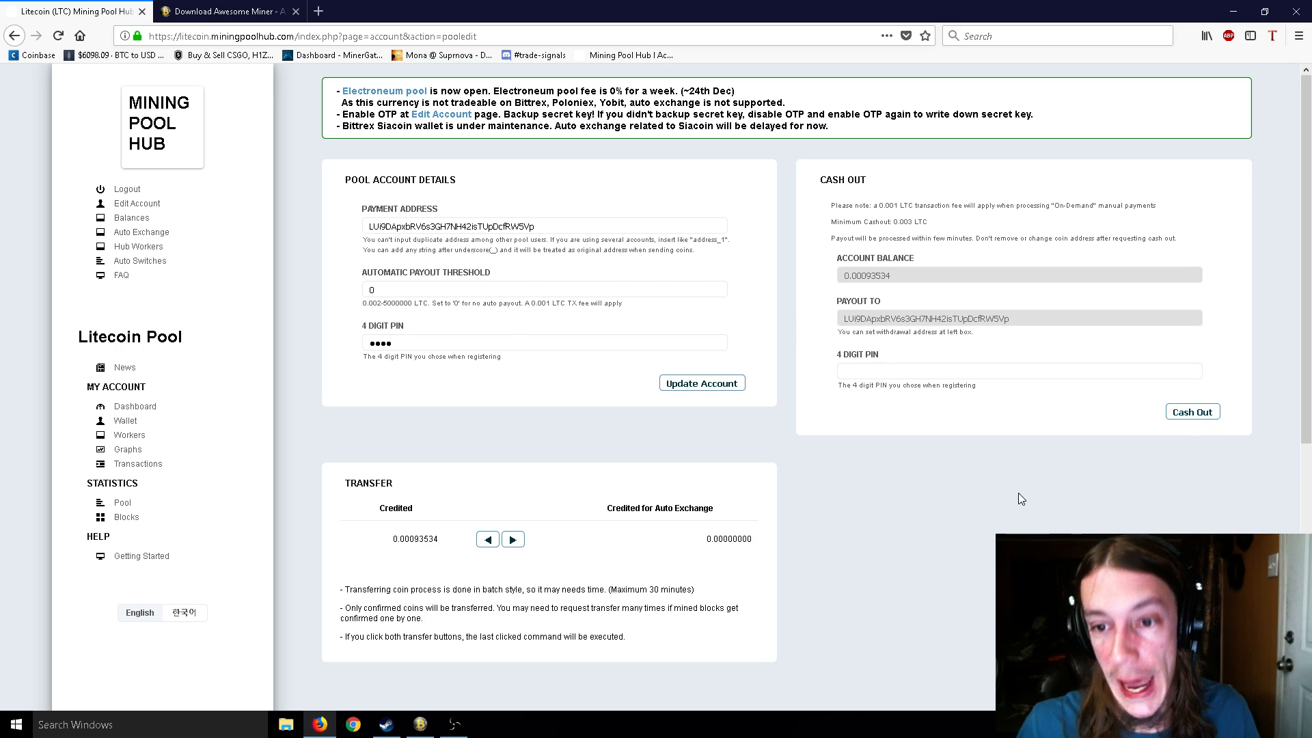
drag(537, 227, 368, 227)
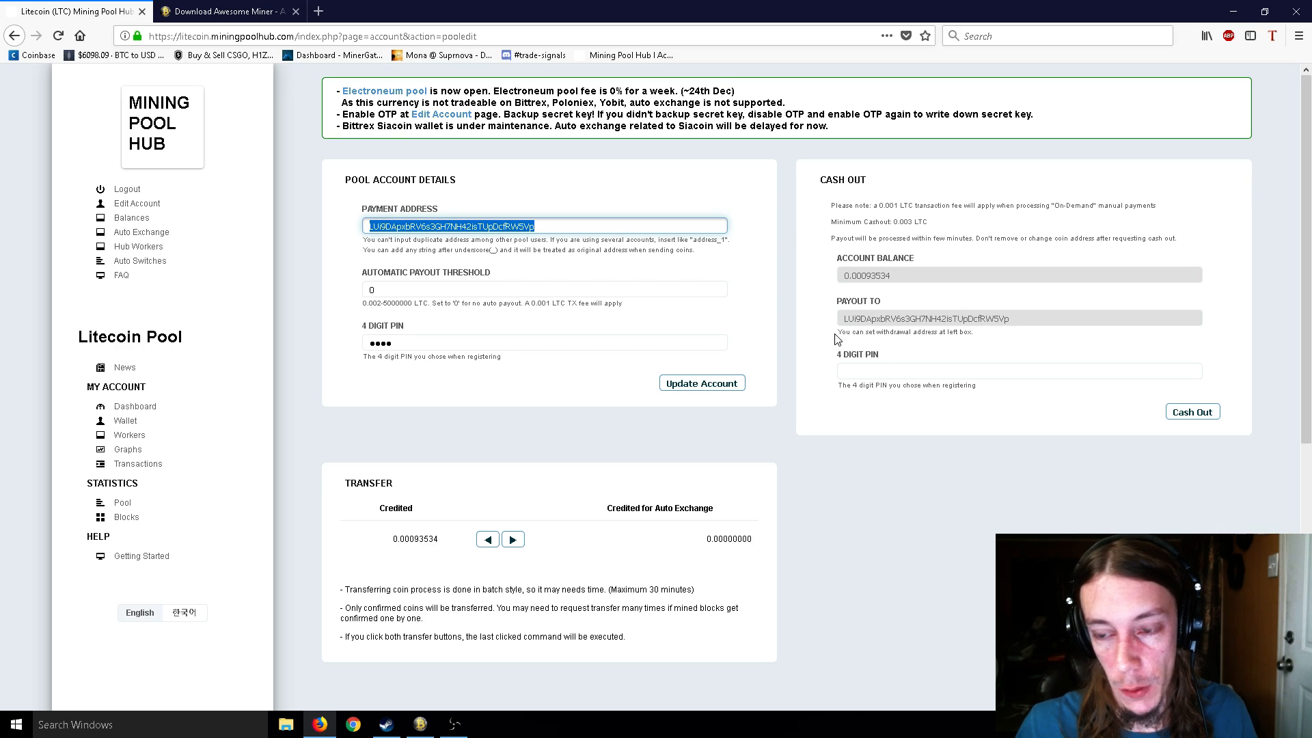
click(922, 497)
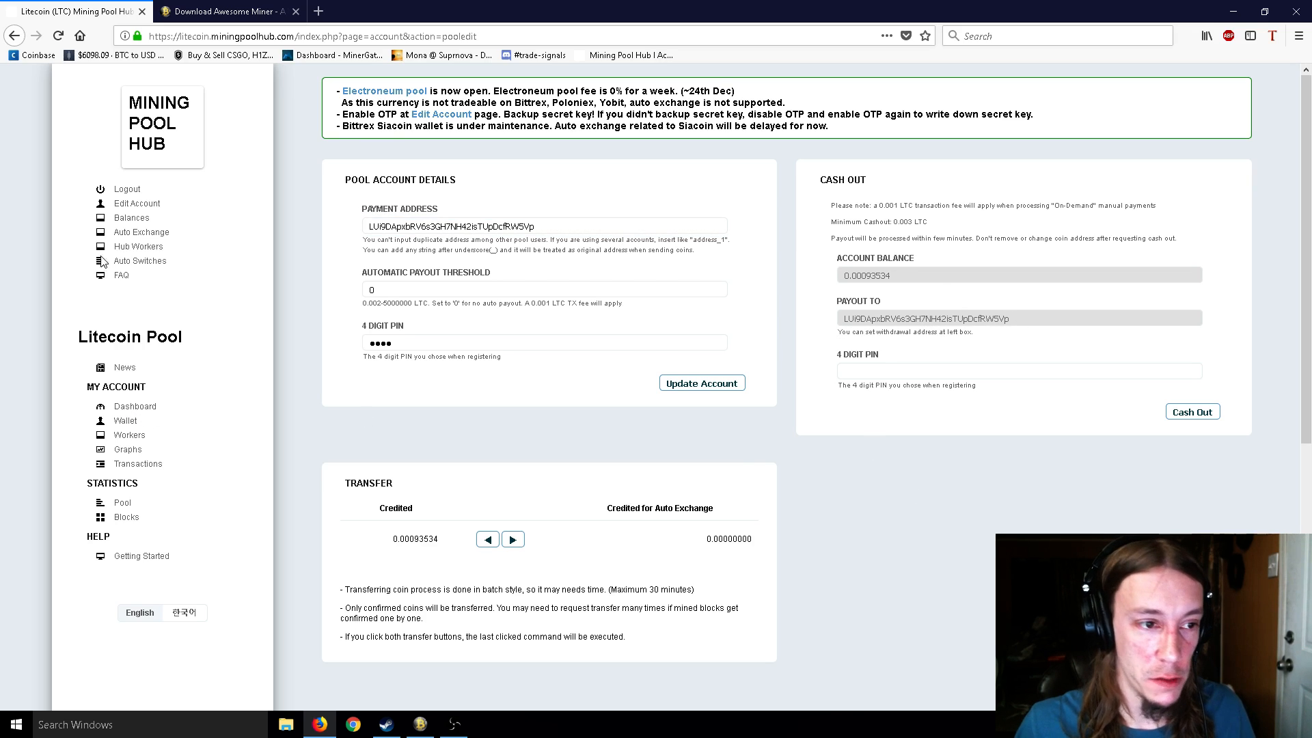
Look through the coins offered for auto exchange, keep Litecoin selected, and return to the Balances page.
click(130, 217)
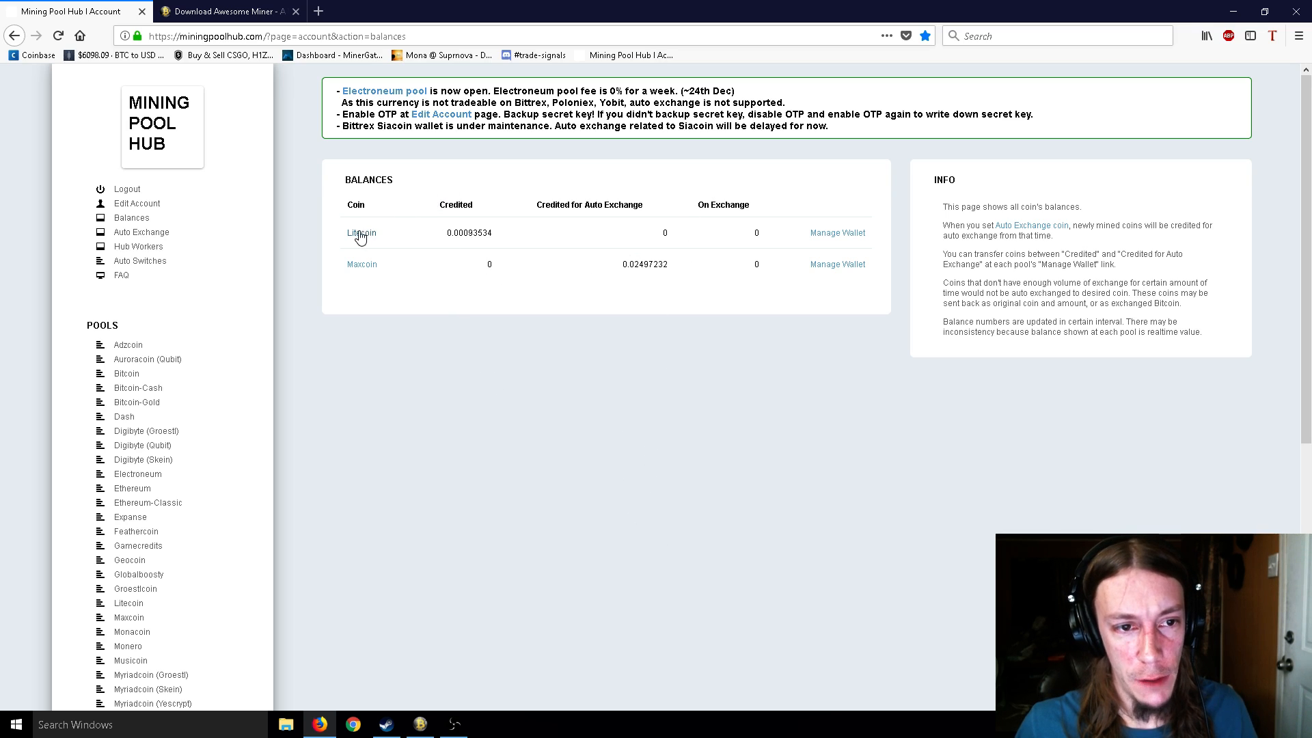
click(127, 234)
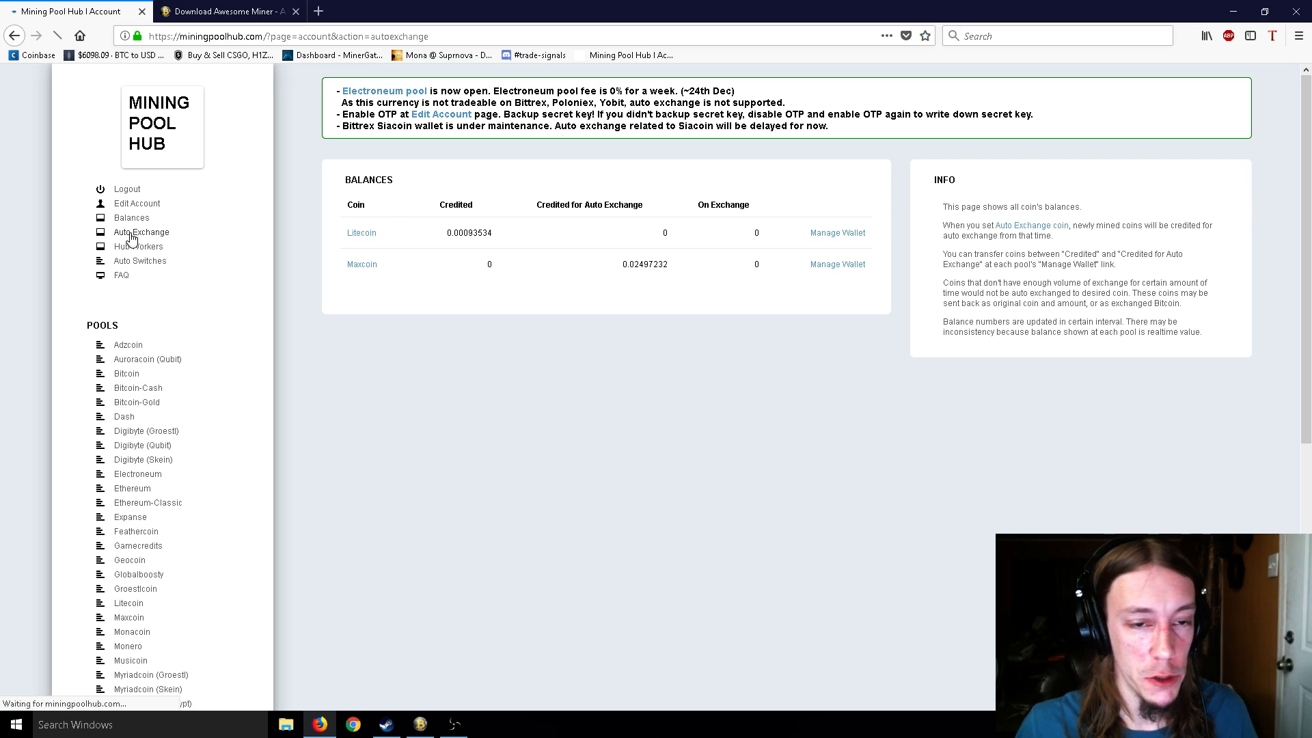
click(446, 232)
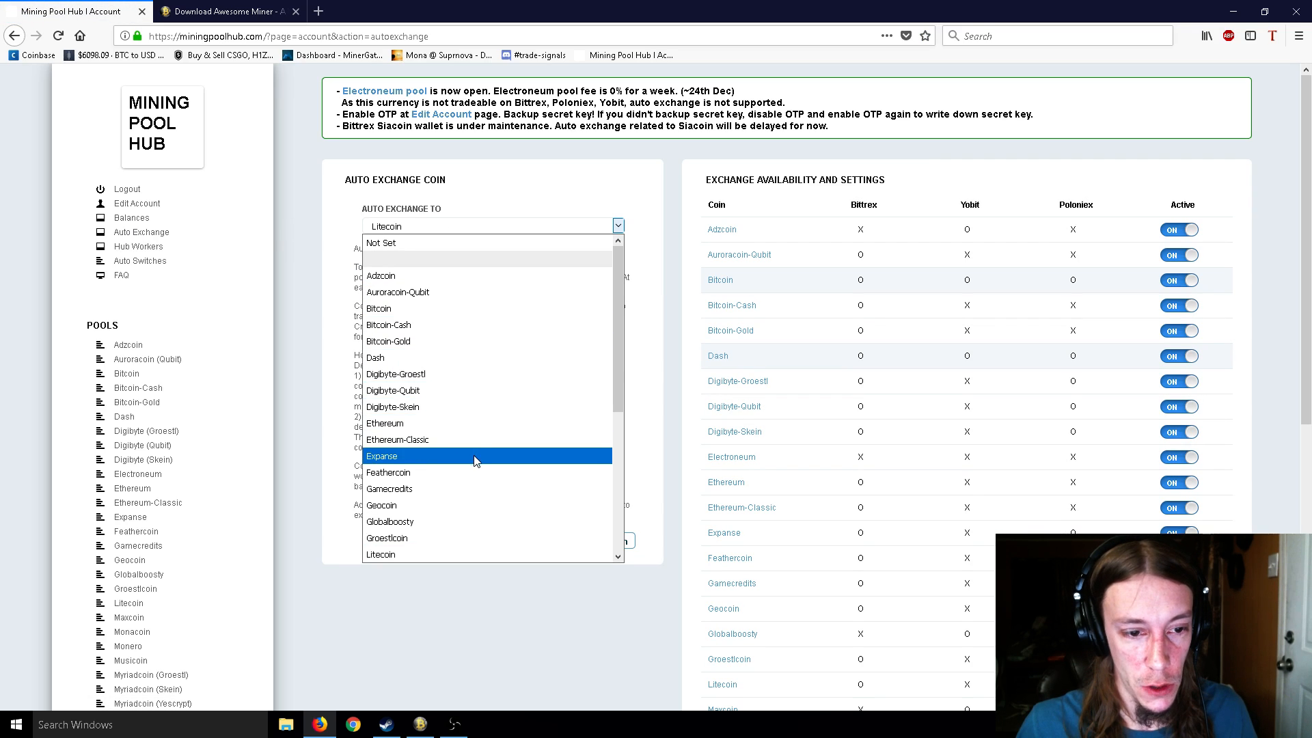
scroll(464, 437, down, 3)
scroll(463, 430, down, 2)
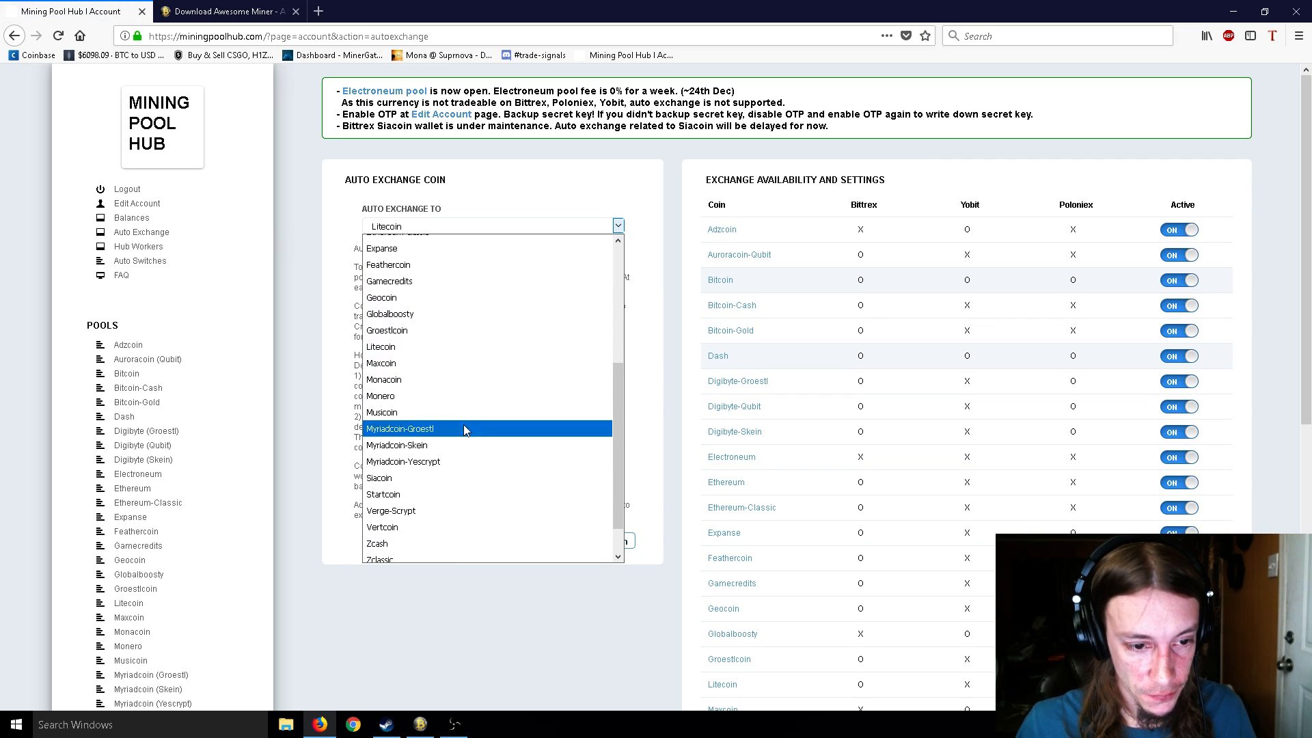
click(429, 342)
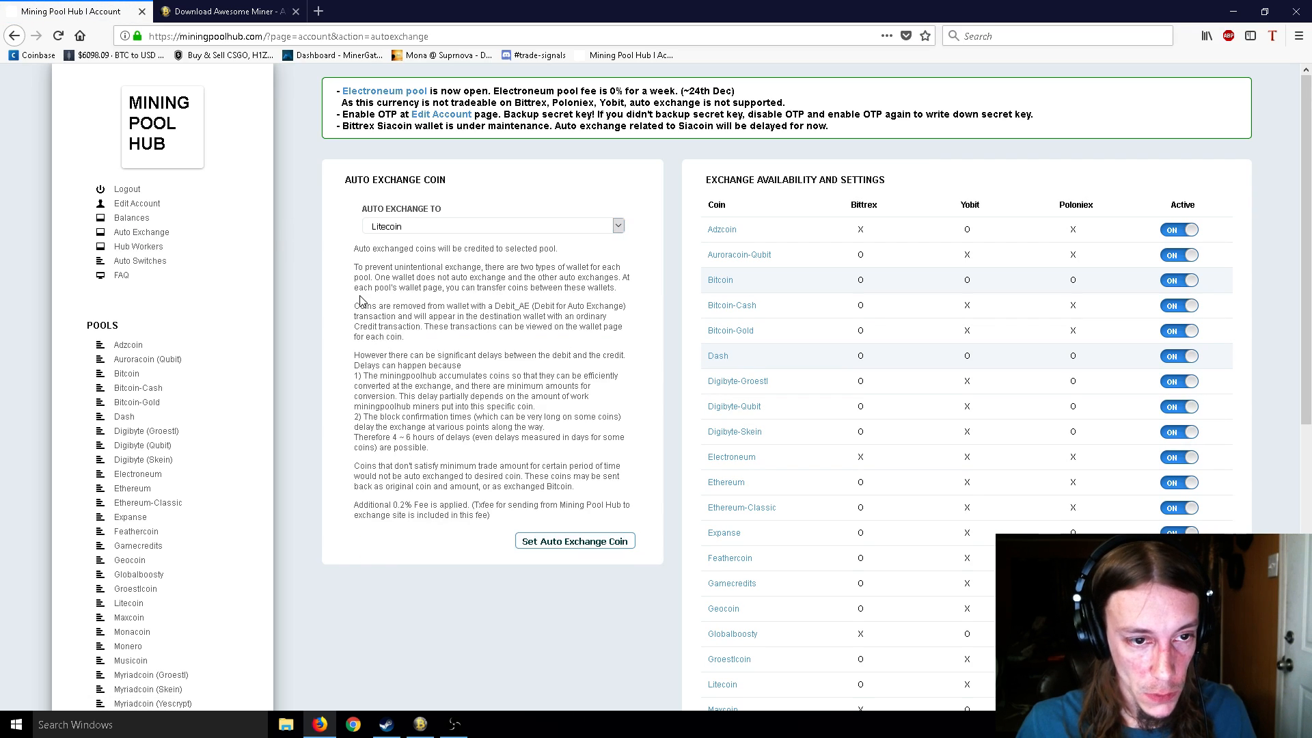
click(131, 219)
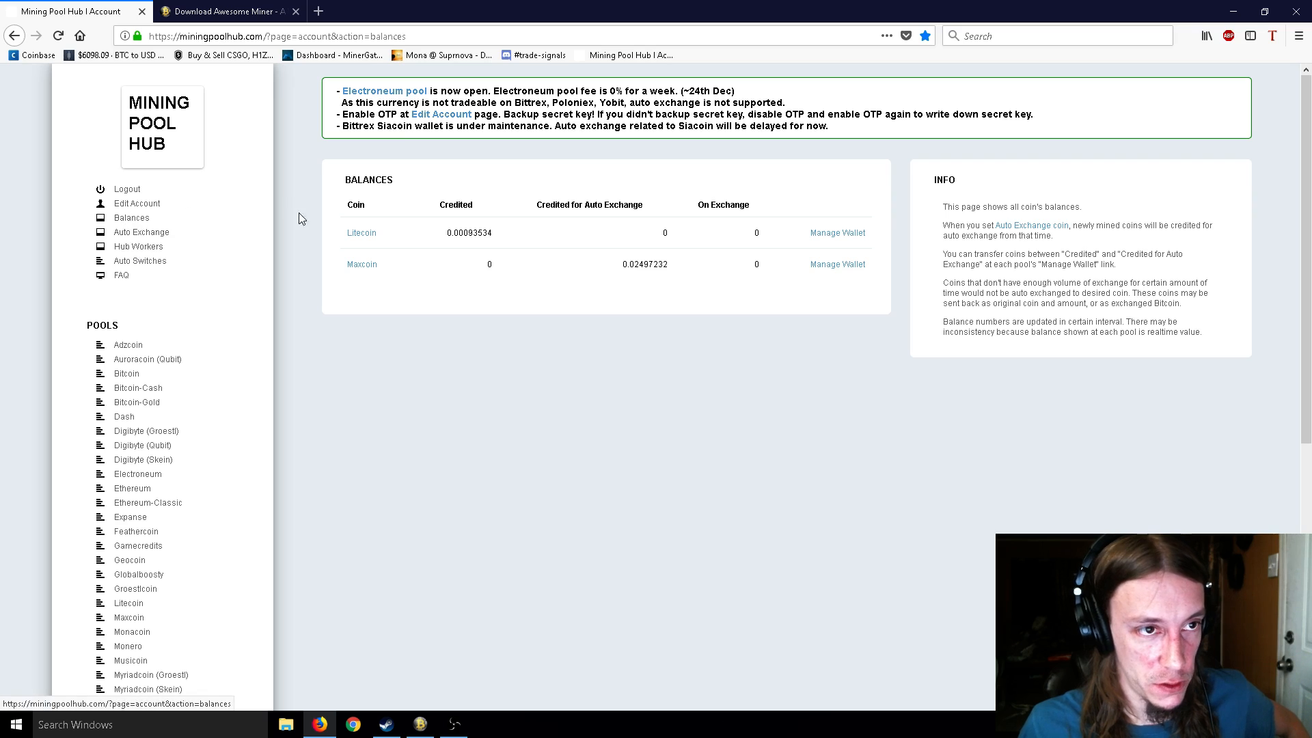
Switch back to Awesome Miner and look through the full algorithm list in the Algorithms settings of the options.
click(420, 724)
click(587, 176)
click(629, 177)
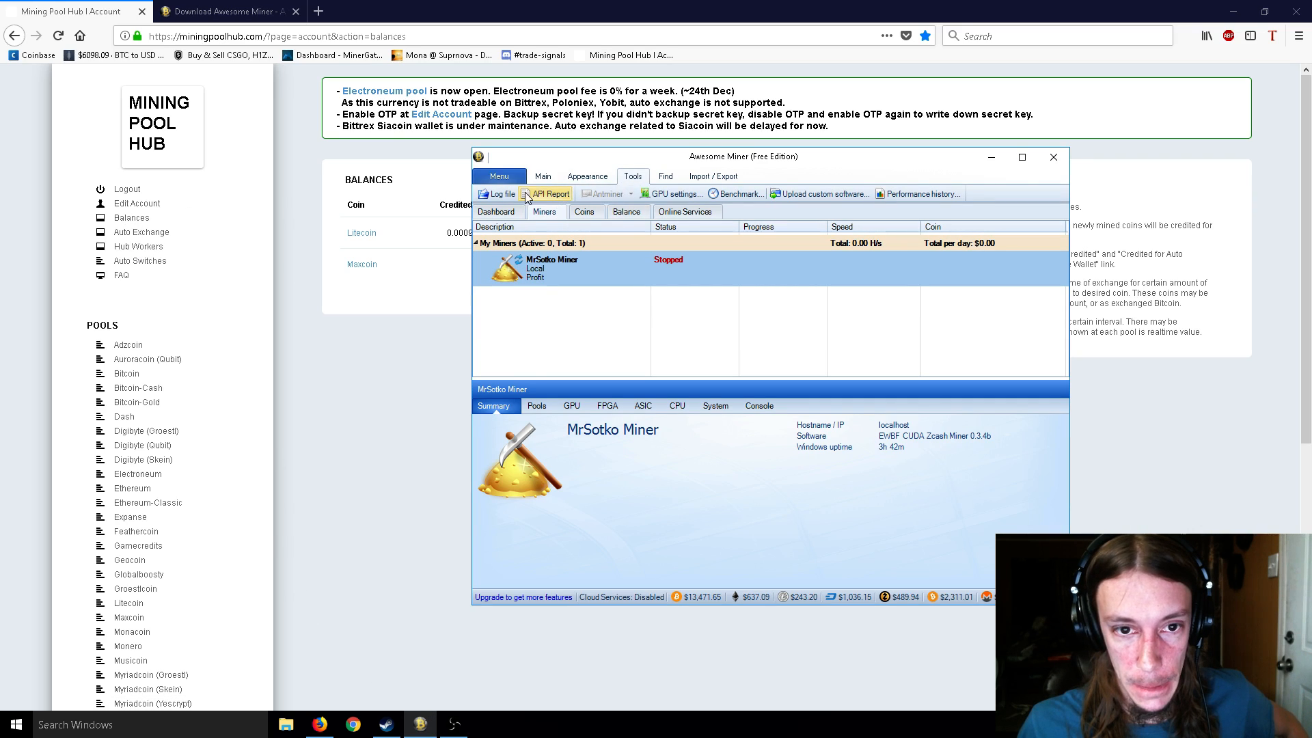
click(542, 177)
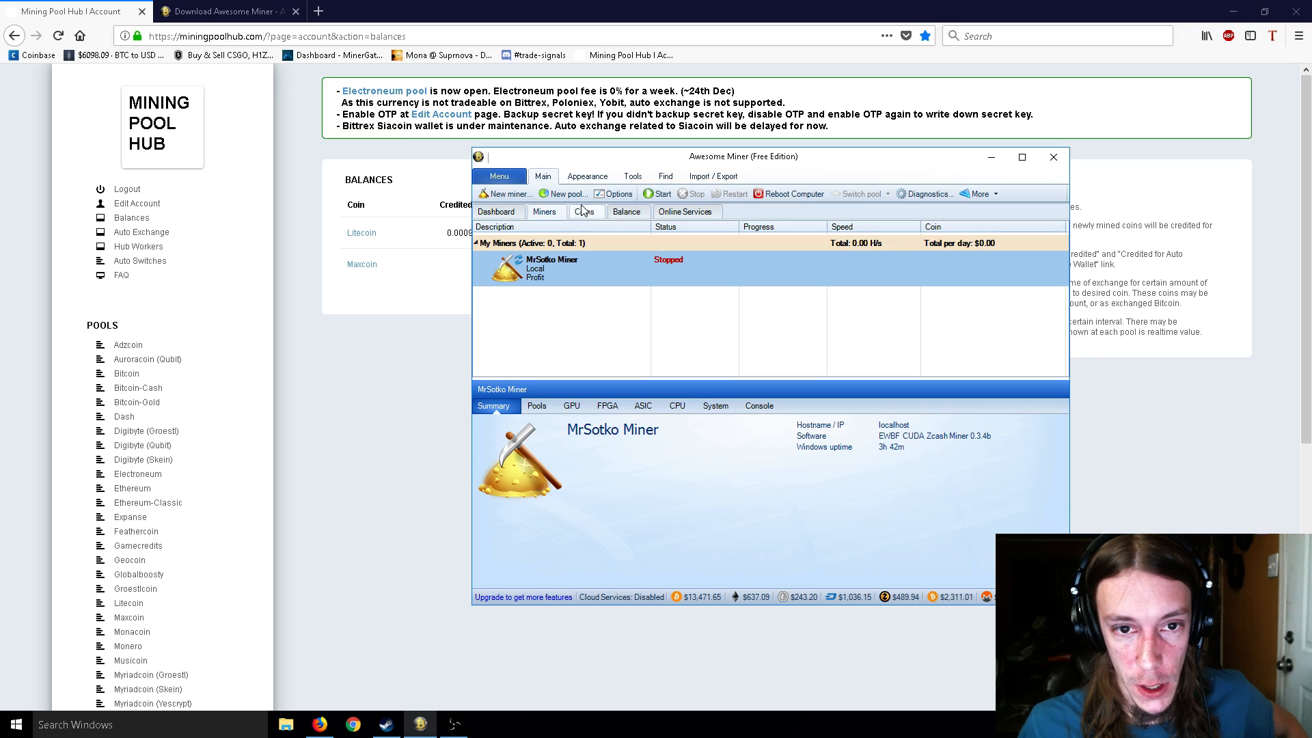
click(613, 194)
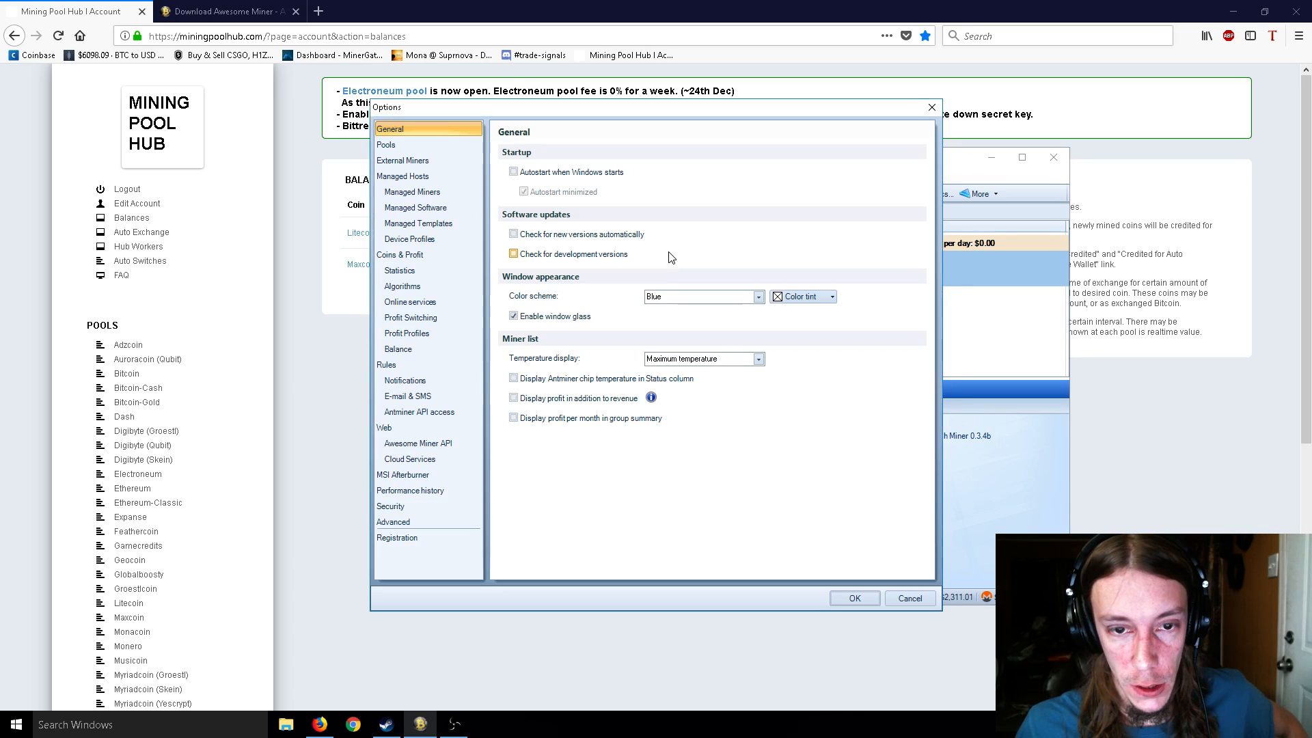
click(416, 288)
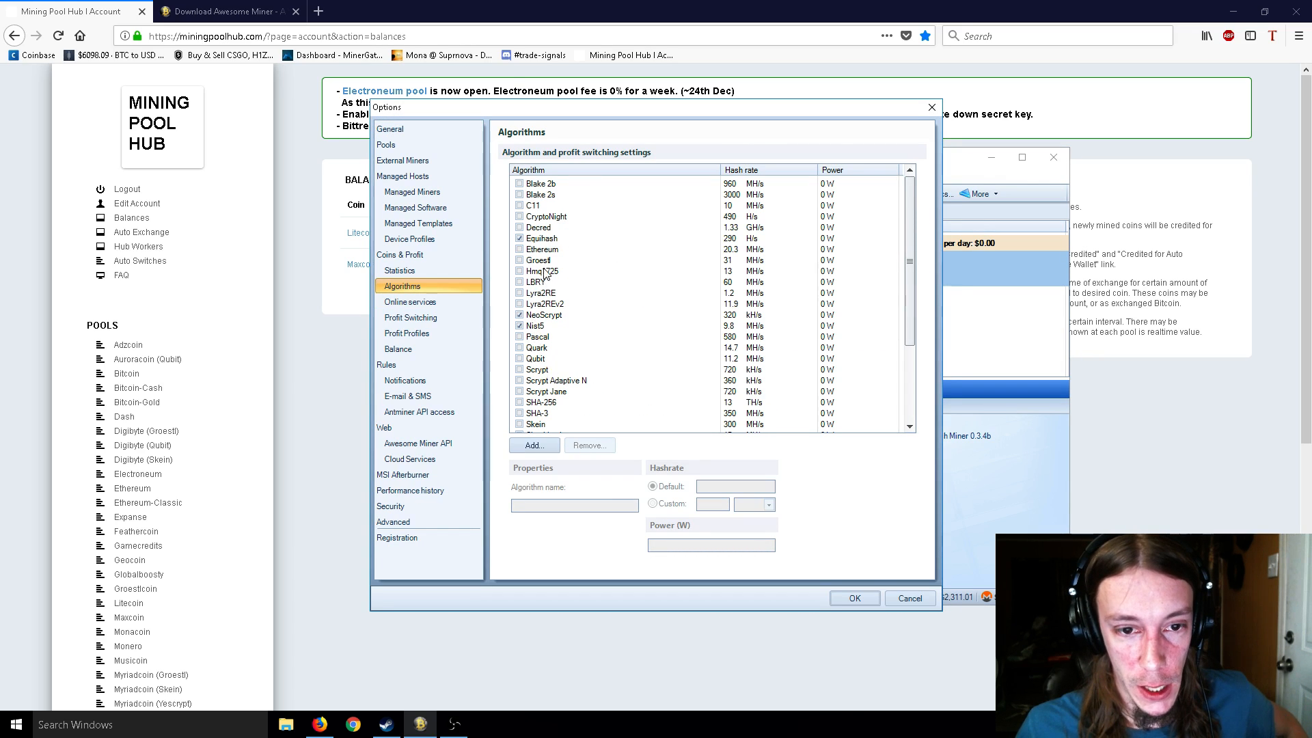
scroll(581, 277, down, 4)
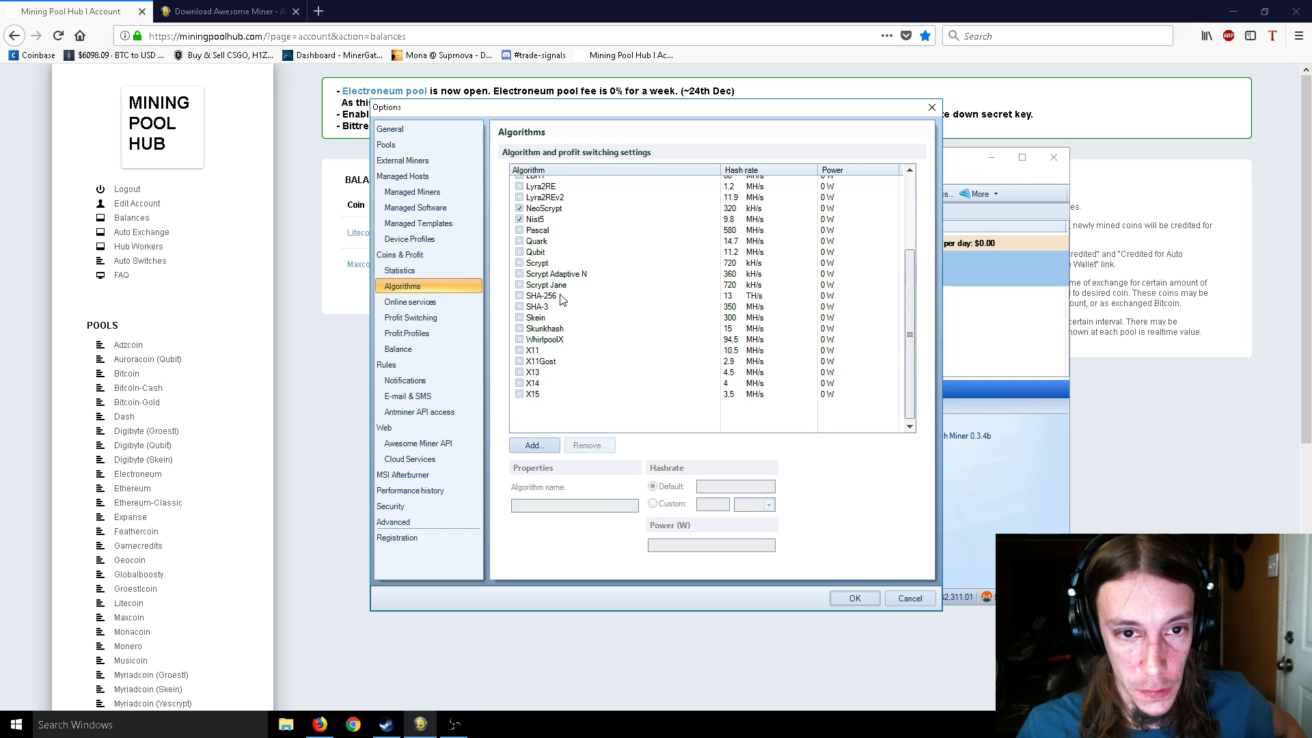
Review the default hashrates of algorithms such as Hmq1725, NeoScrypt, Equihash and Nist5 in the Algorithms settings.
scroll(567, 294, up, 4)
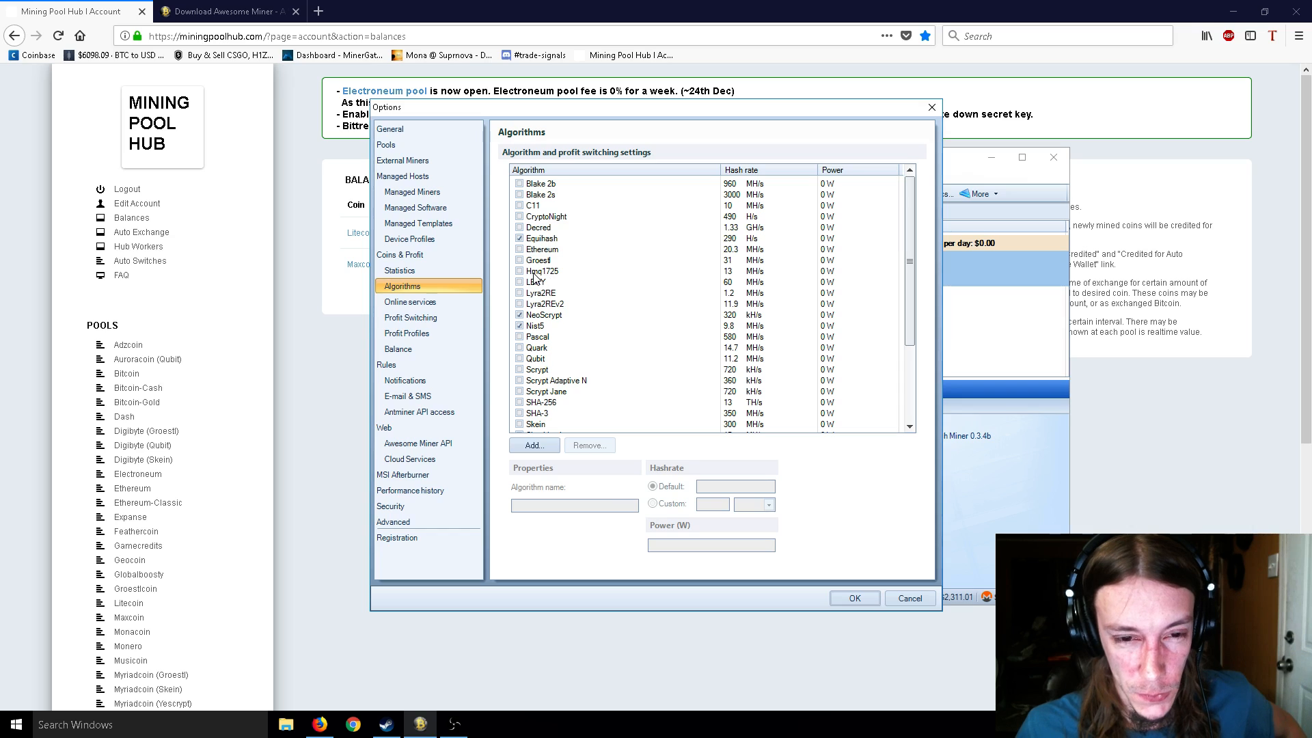
click(539, 272)
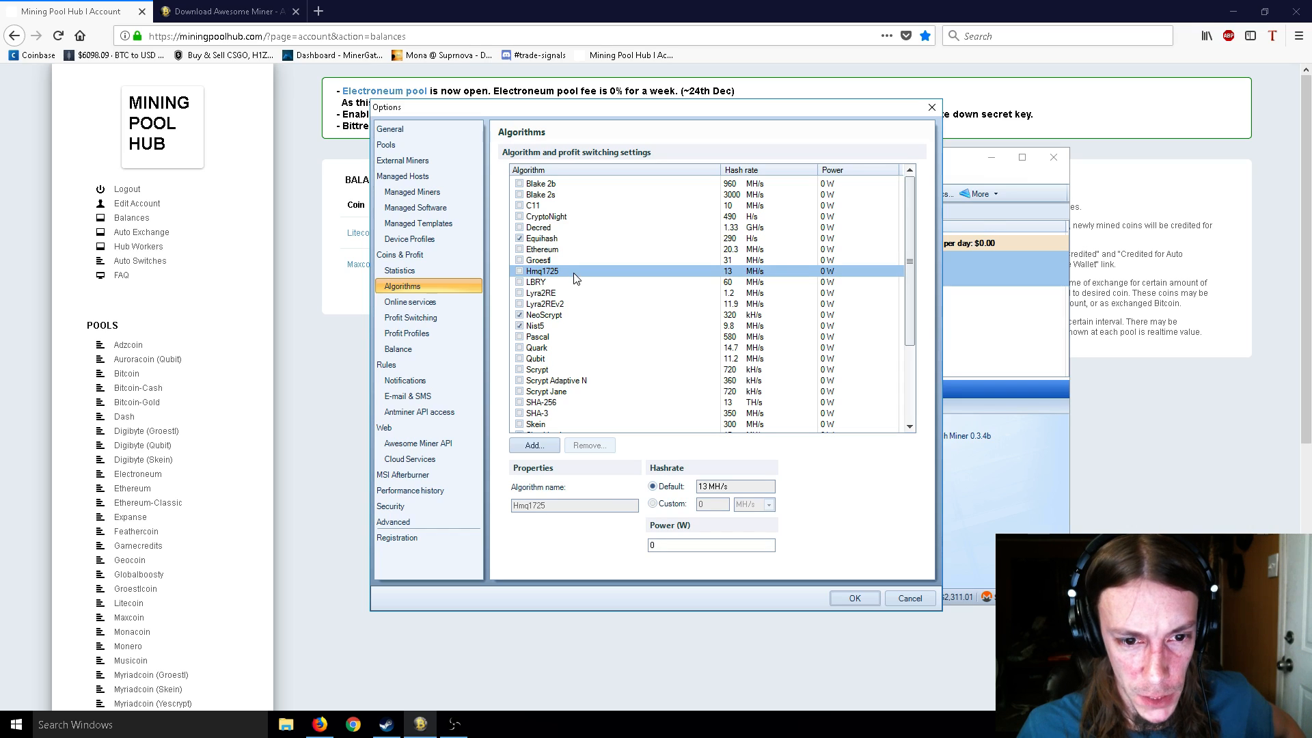
scroll(572, 281, down, 2)
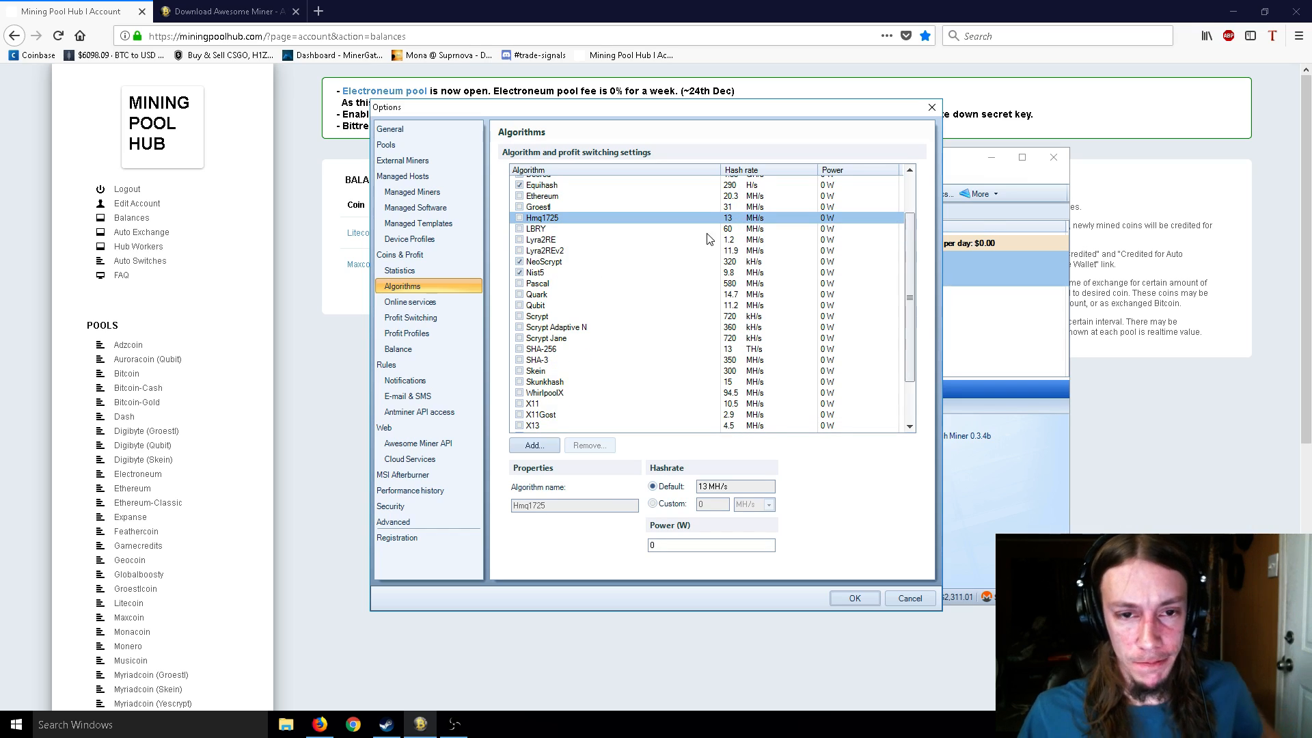
click(558, 273)
click(552, 262)
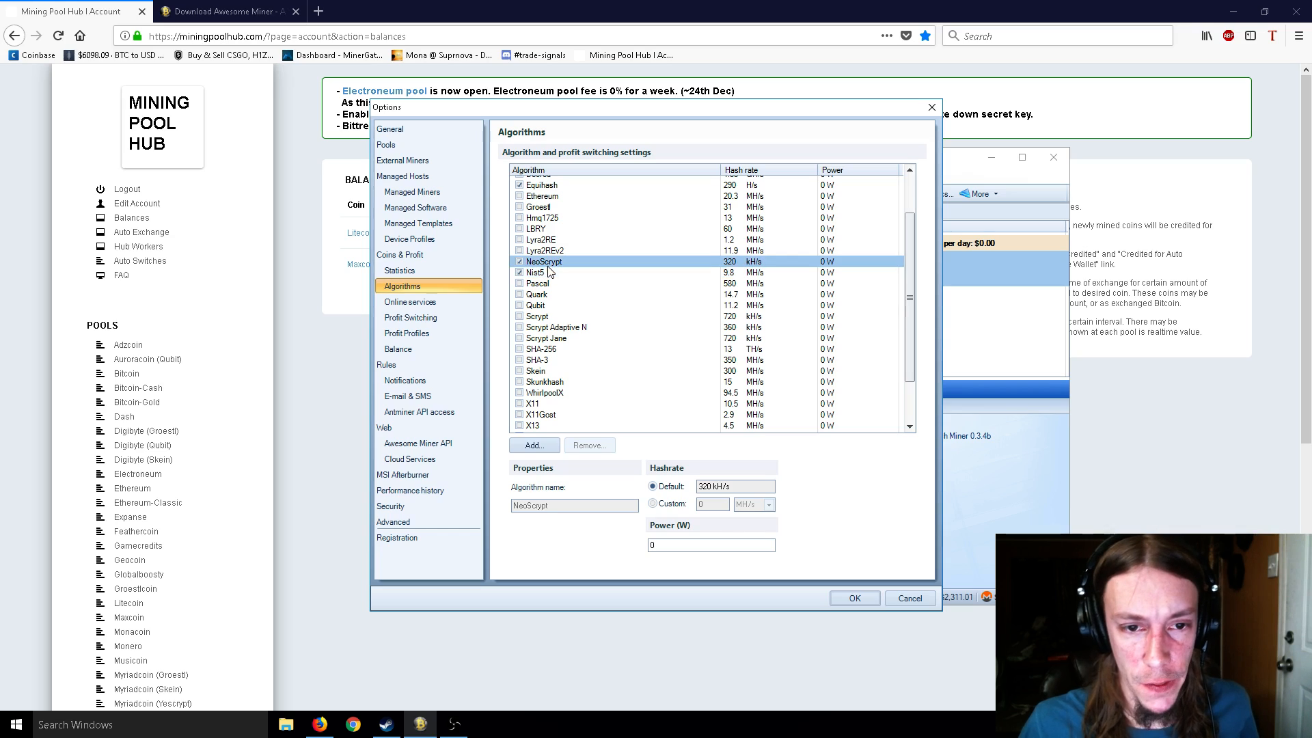
scroll(552, 264, up, 1)
scroll(554, 269, up, 1)
click(549, 240)
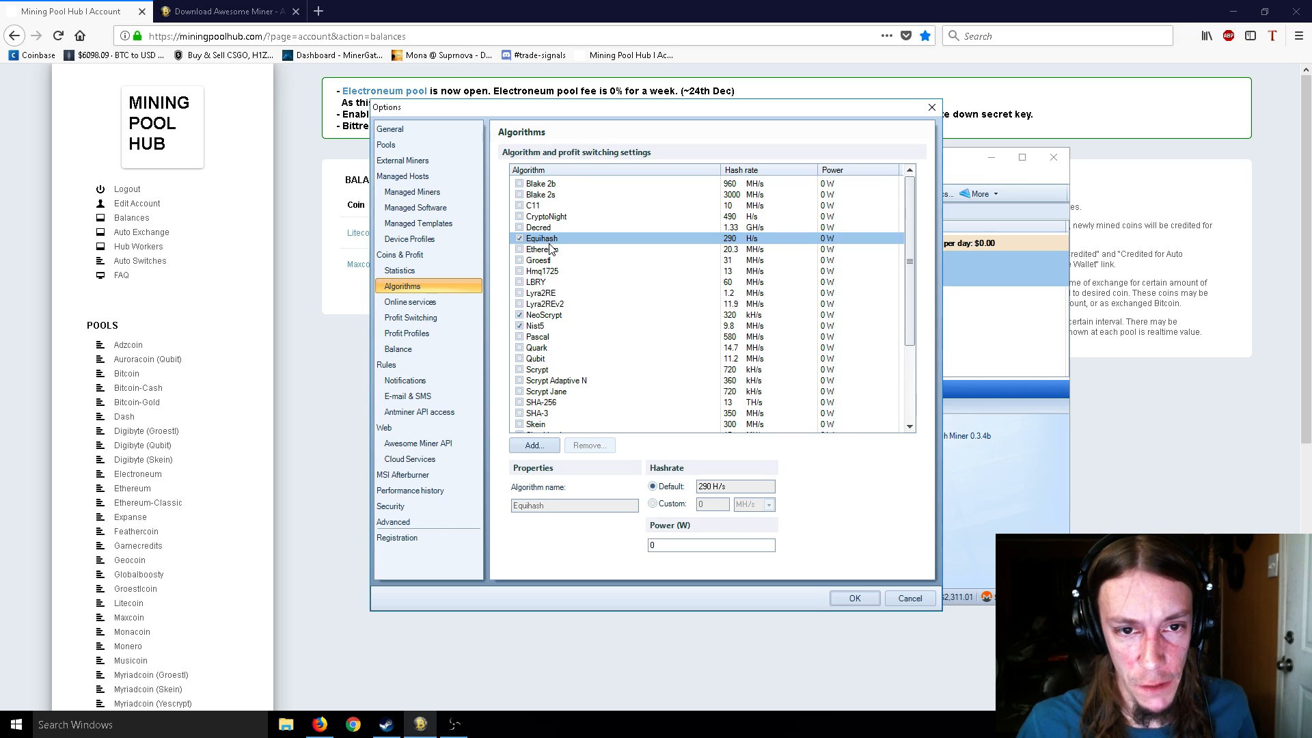
click(552, 318)
click(552, 326)
Toggle the NeoScrypt, Lyra2REv2 and Lyra2RE algorithms for profit switching and accept the options.
click(520, 315)
click(519, 314)
click(520, 303)
click(519, 292)
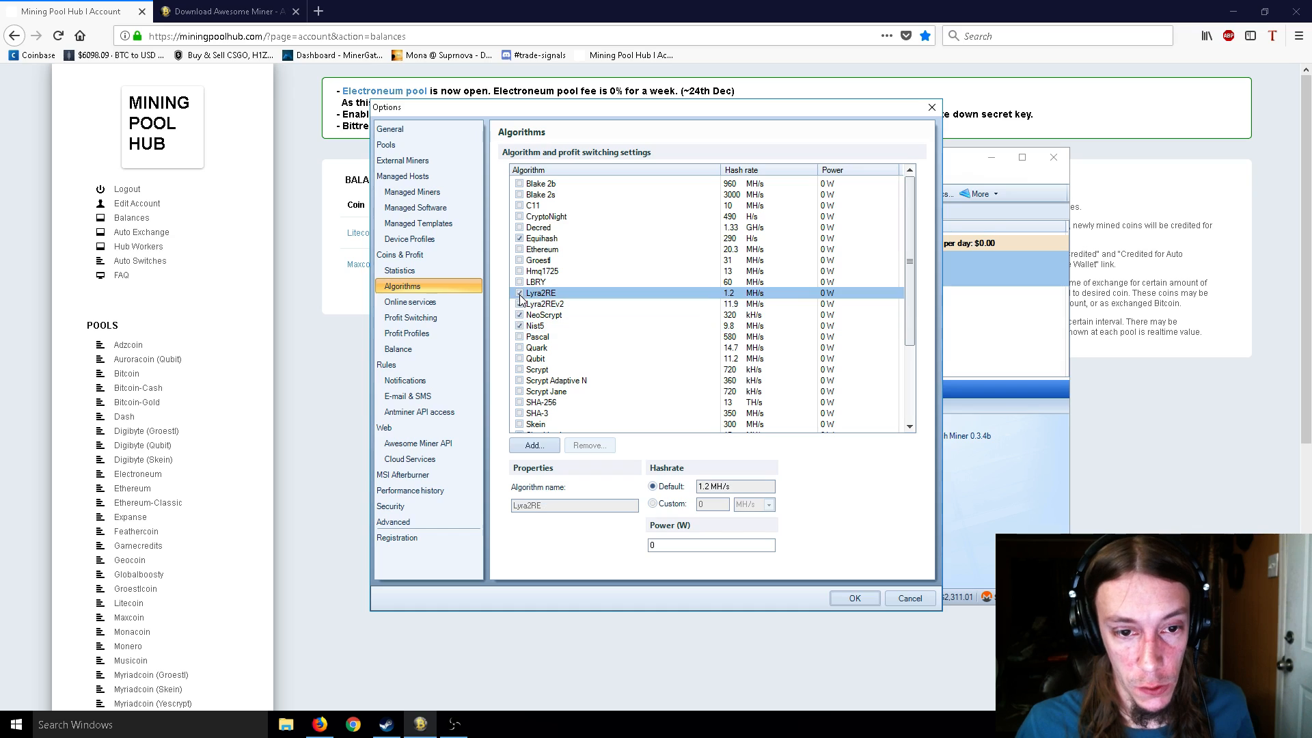
click(854, 598)
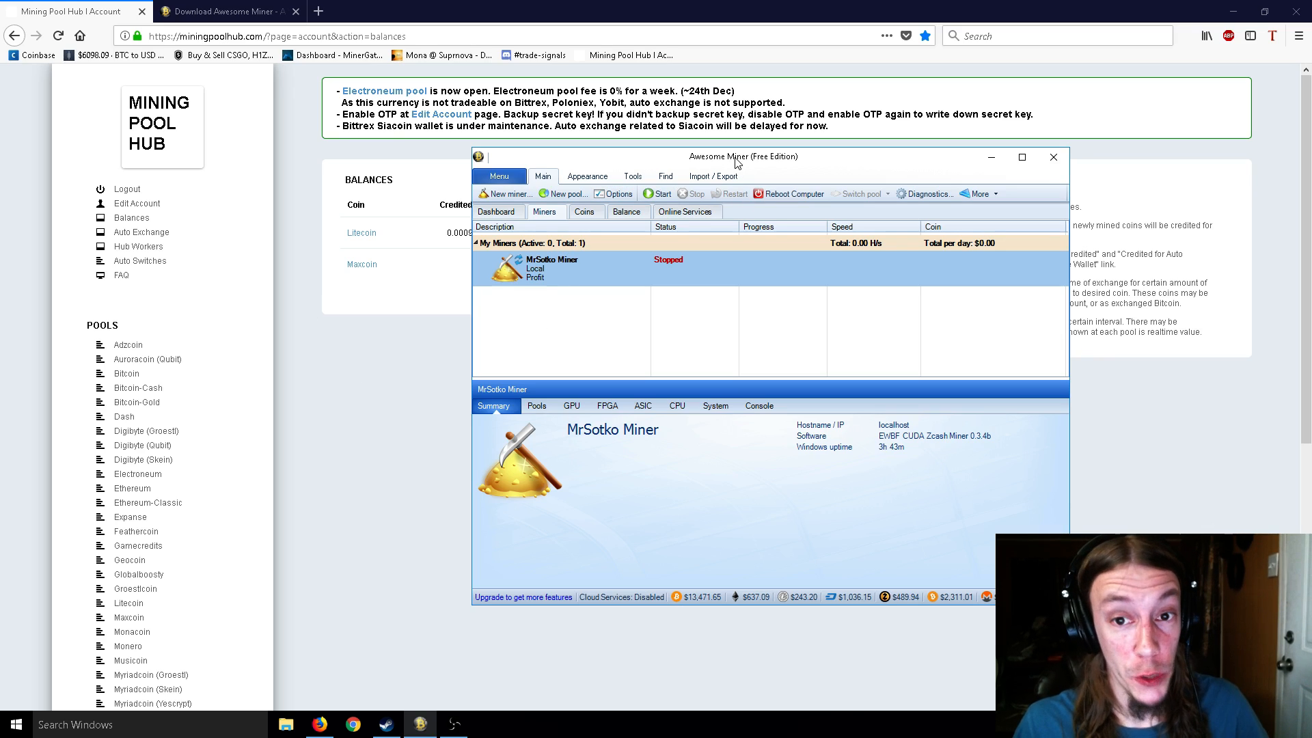
Switch to the Mining Pool Hub site and review the minimum cash-out and transaction fee on the Litecoin pool's wallet page.
drag(571, 162, 634, 160)
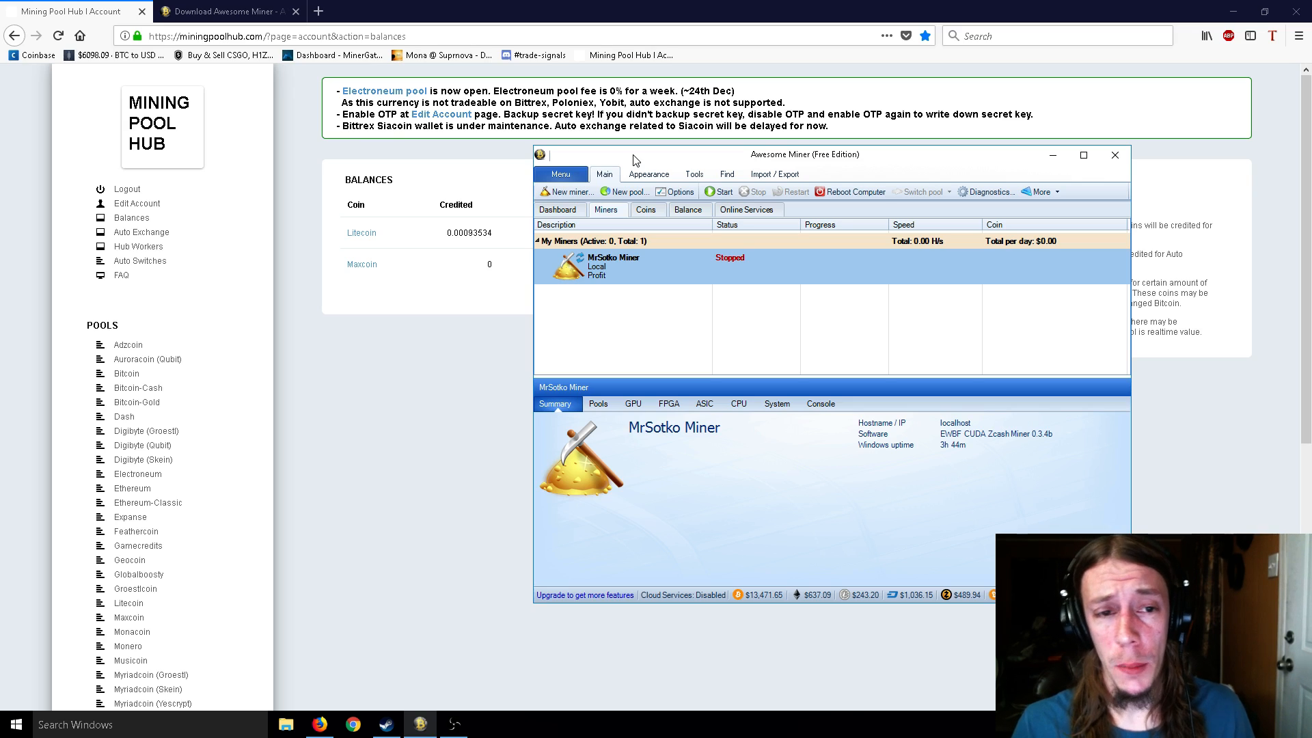
click(304, 325)
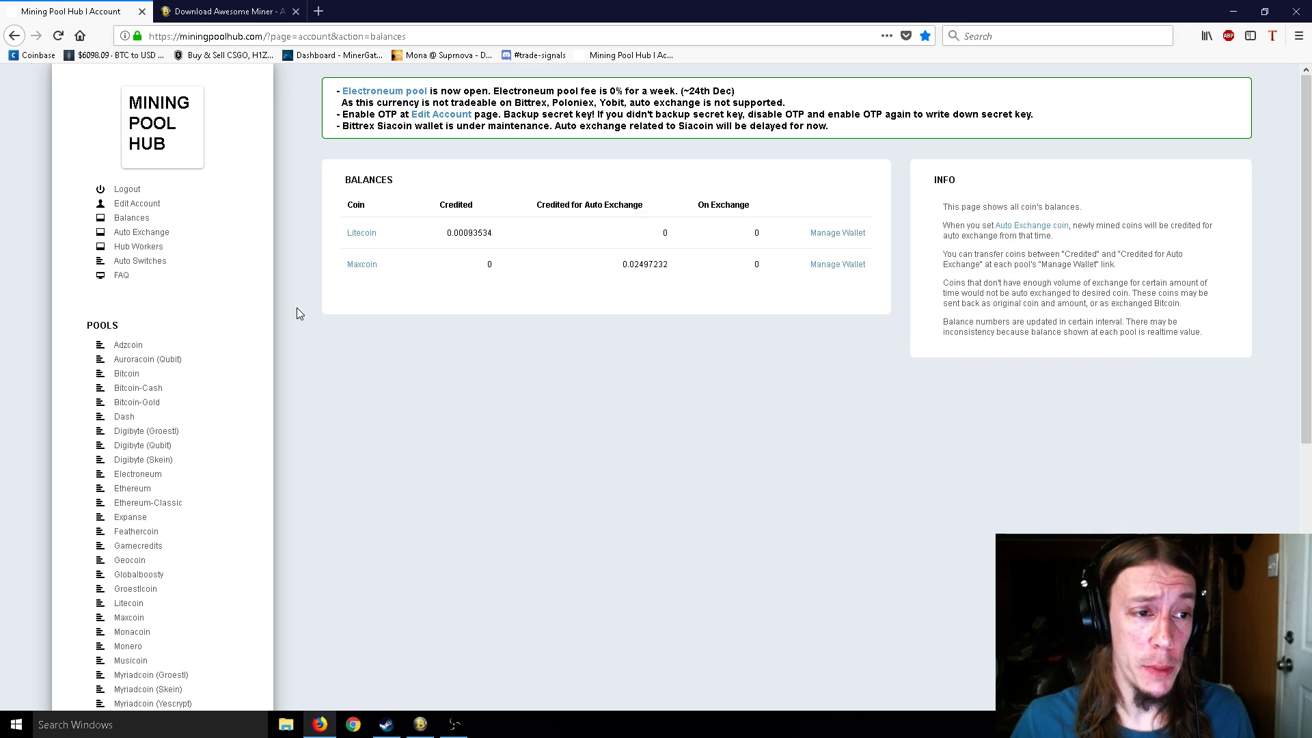
click(137, 220)
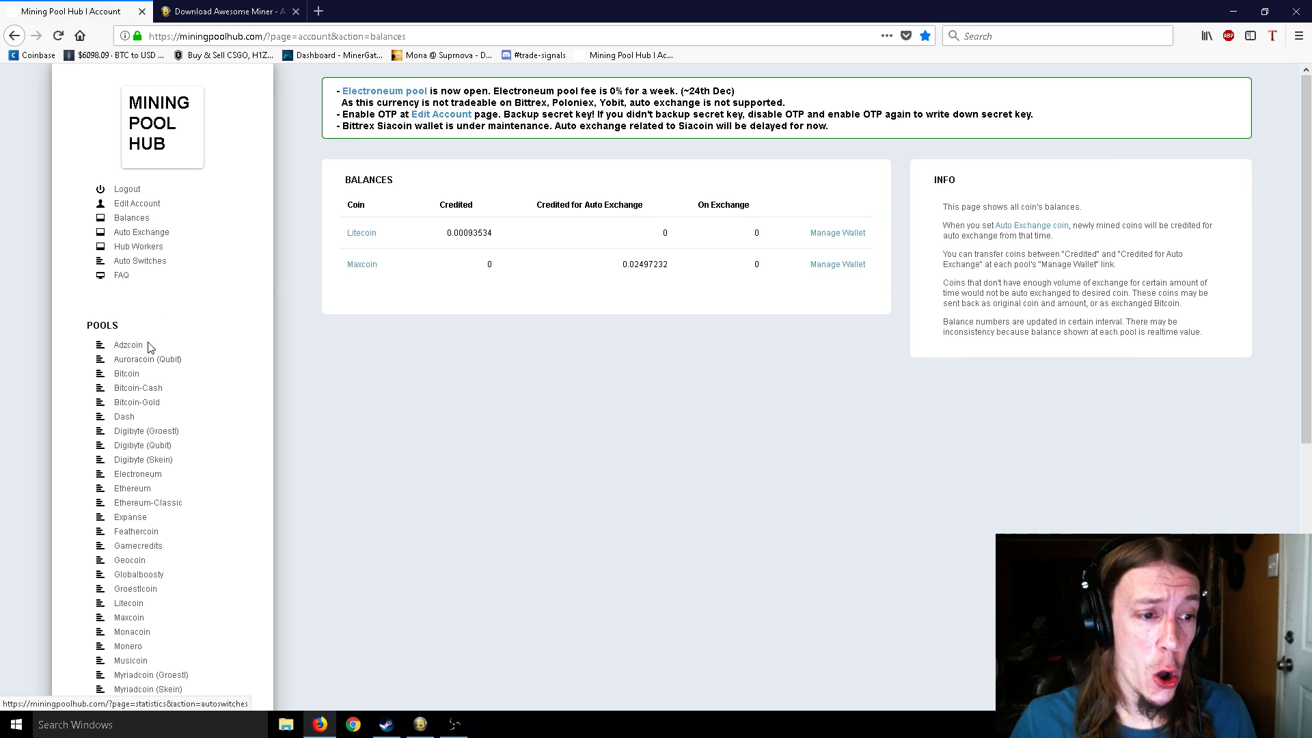
click(130, 603)
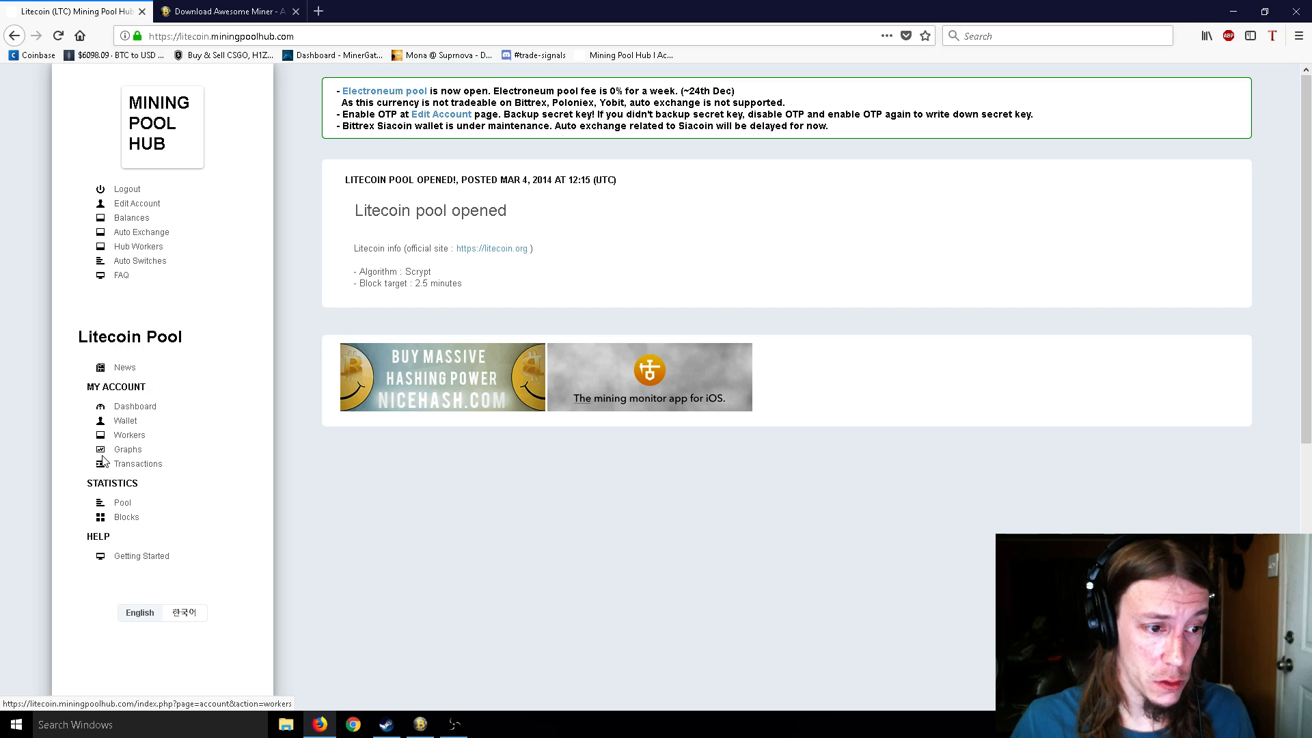
click(125, 422)
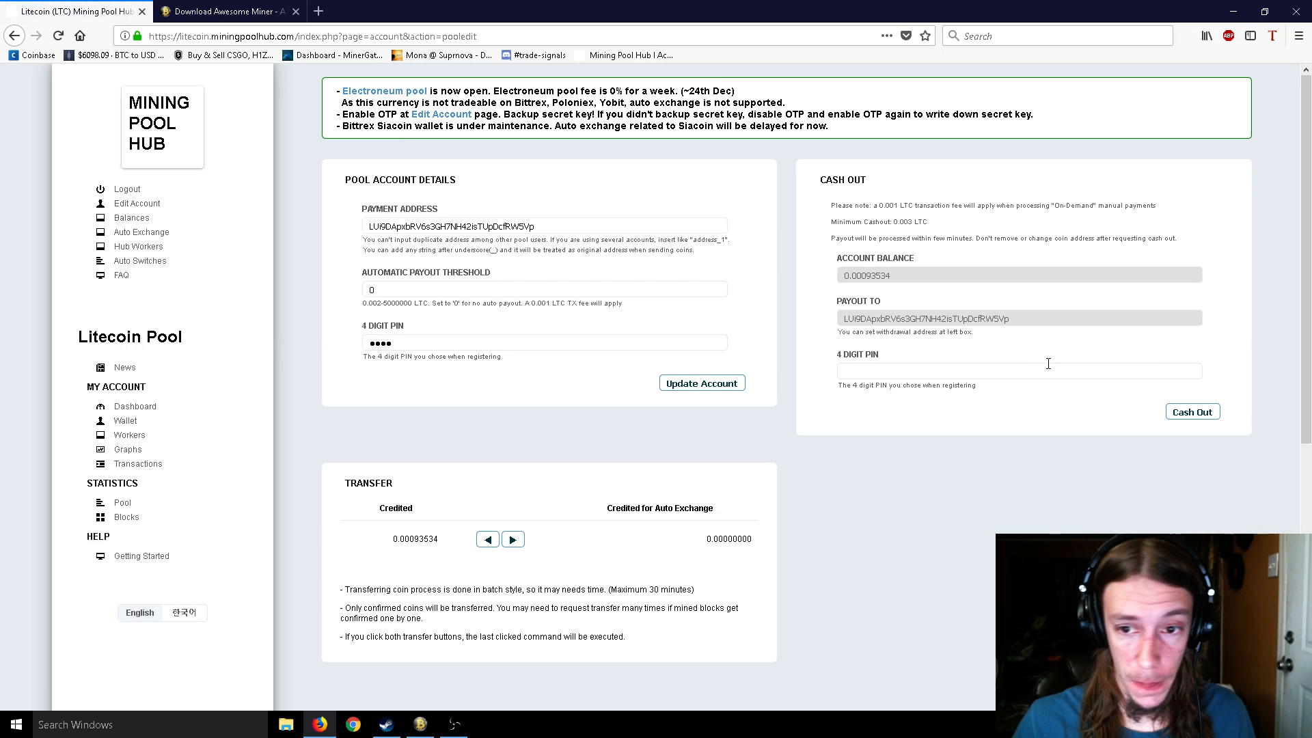
drag(893, 222, 917, 224)
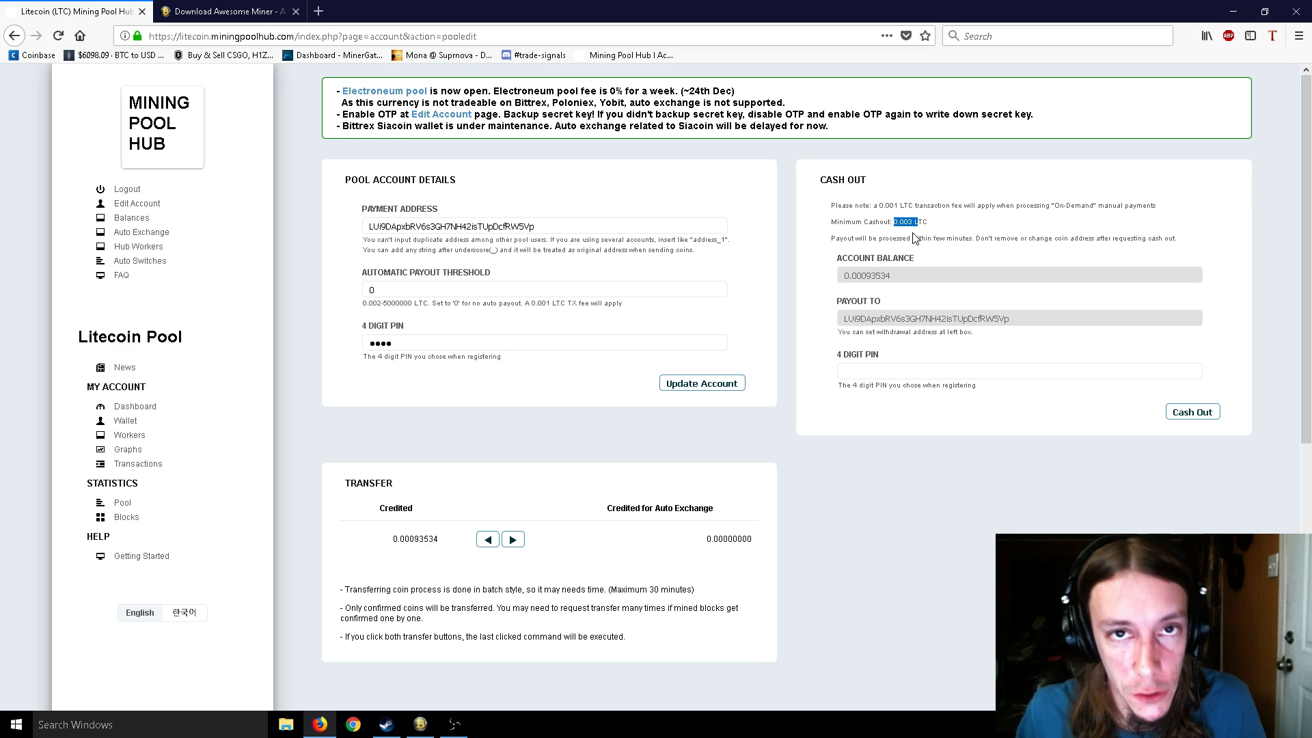
drag(889, 206, 899, 209)
click(899, 209)
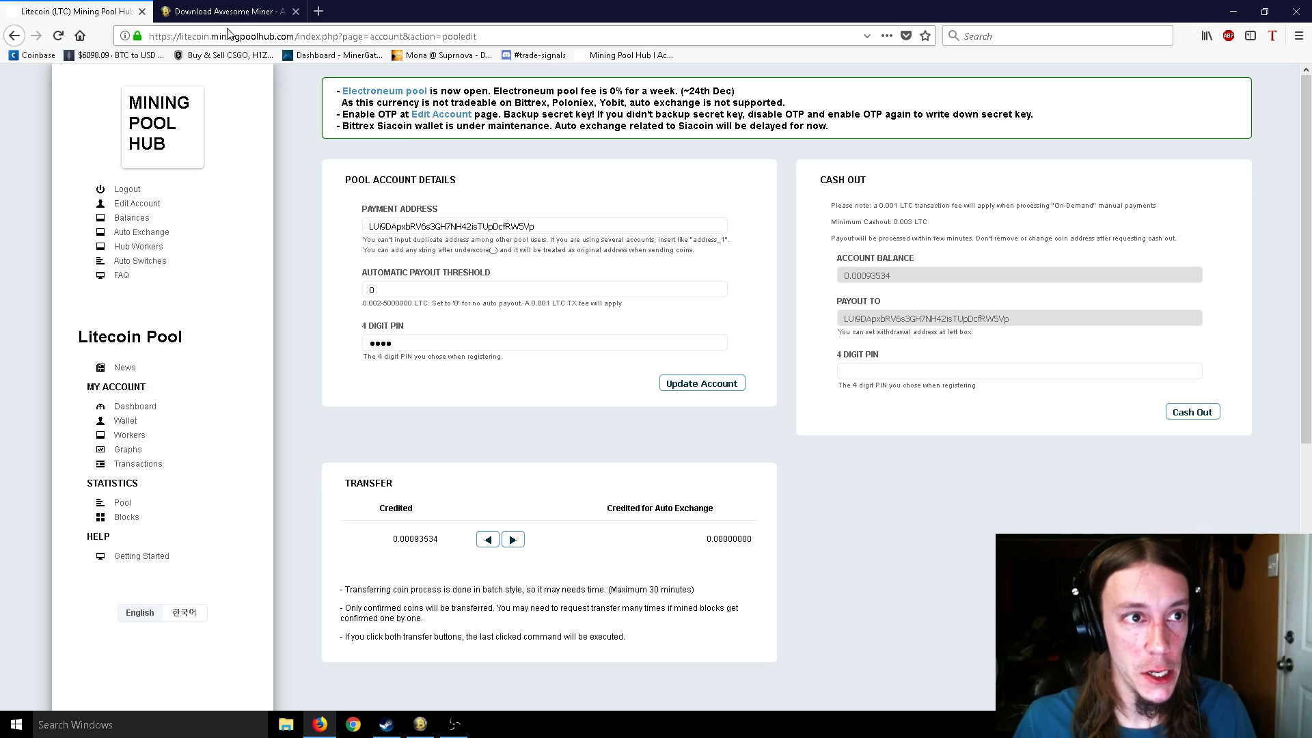
Switch back to Awesome Miner, open the Benchmark tool, and examine each algorithm's mining software and configured hashrate for the nVidia GPU profile.
click(212, 11)
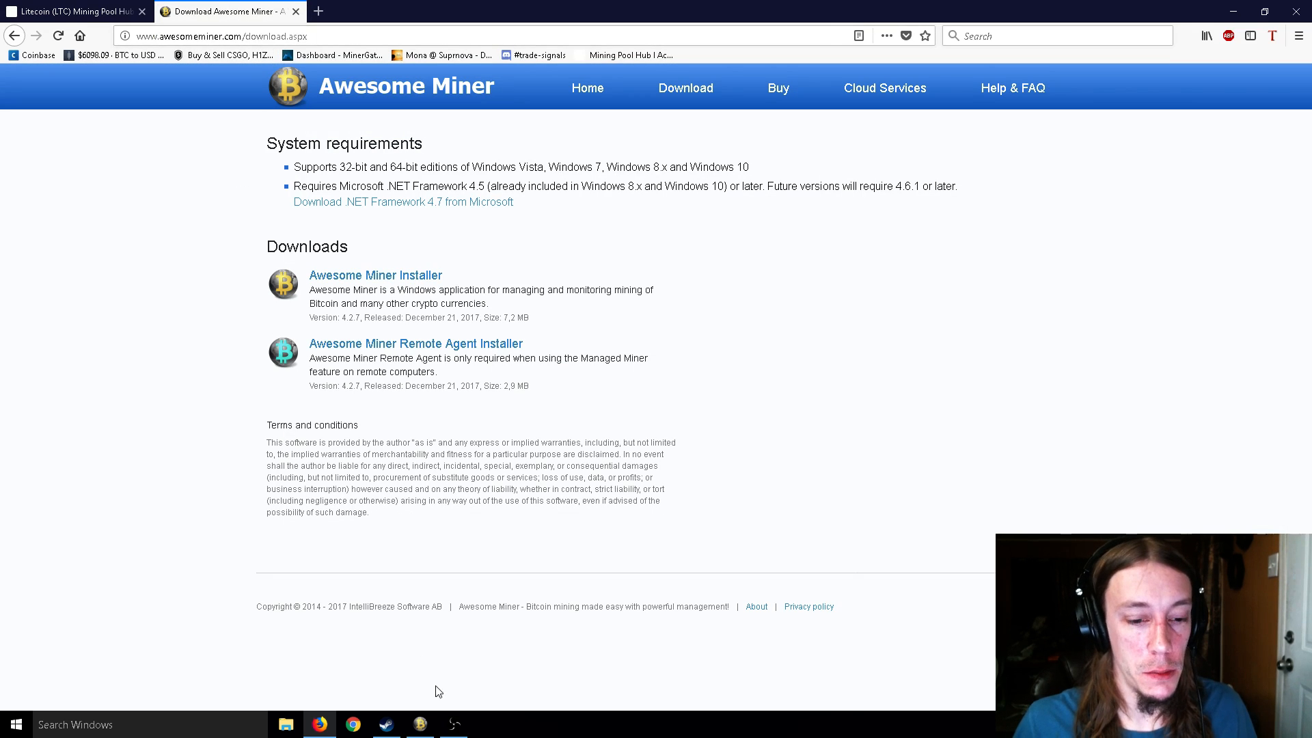
click(420, 724)
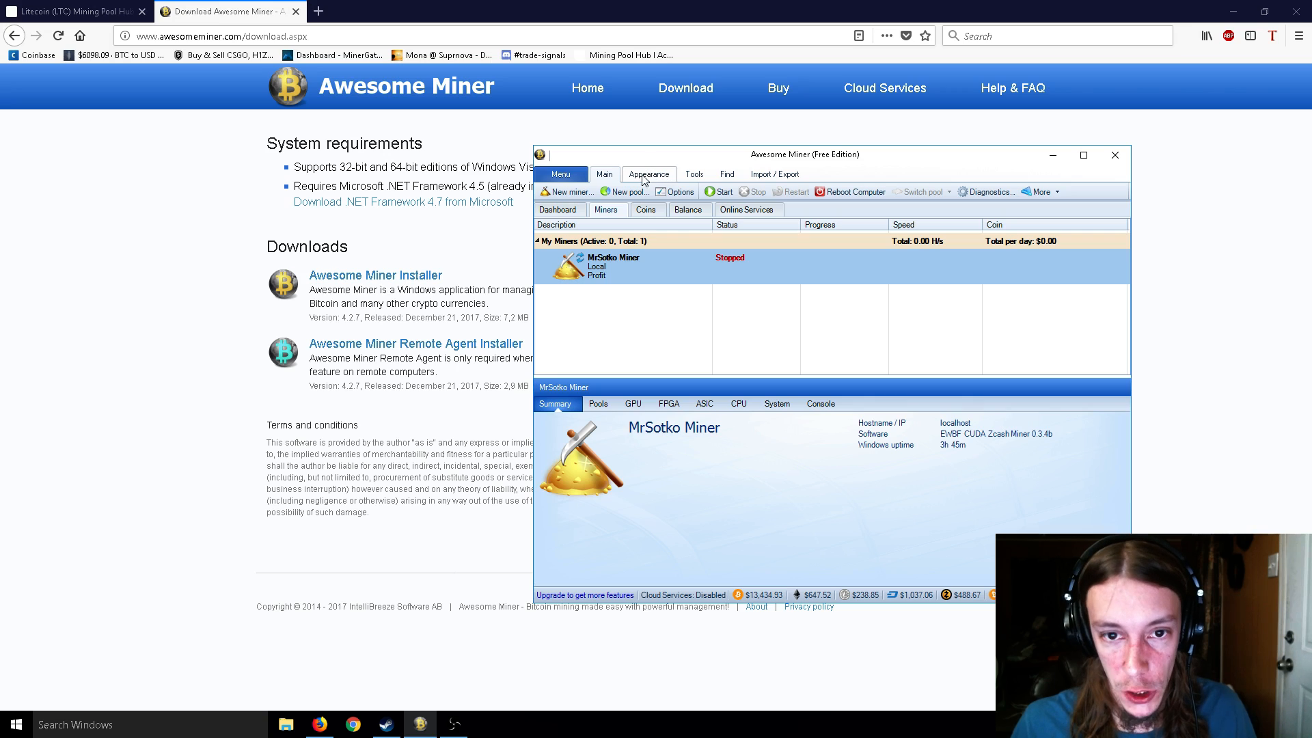
click(694, 175)
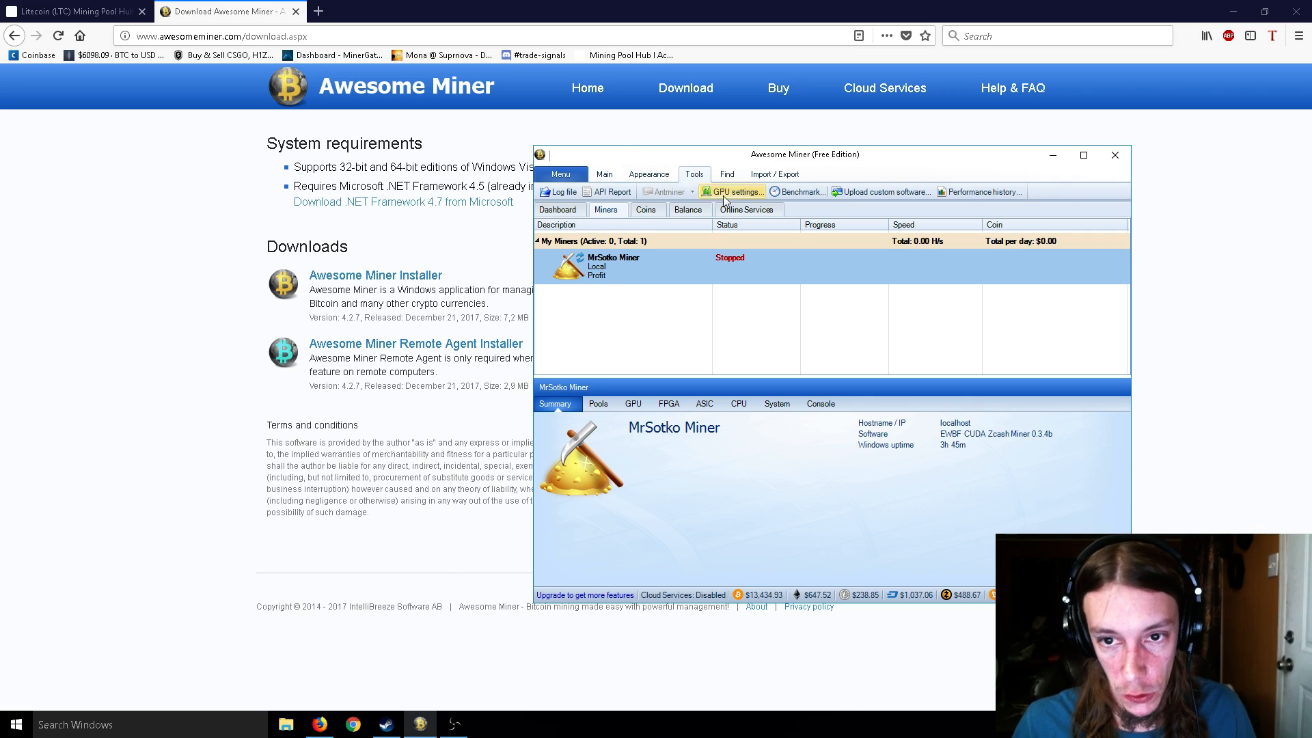
click(793, 192)
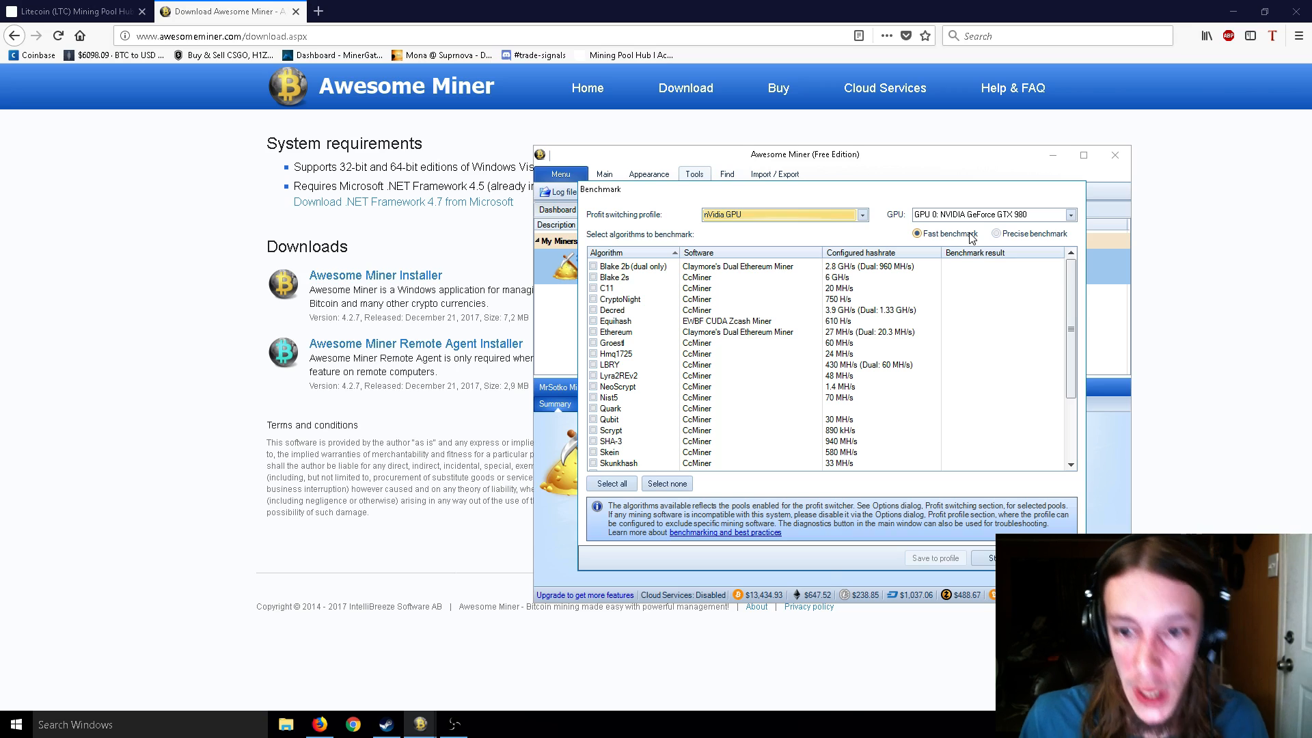
scroll(867, 372, down, 3)
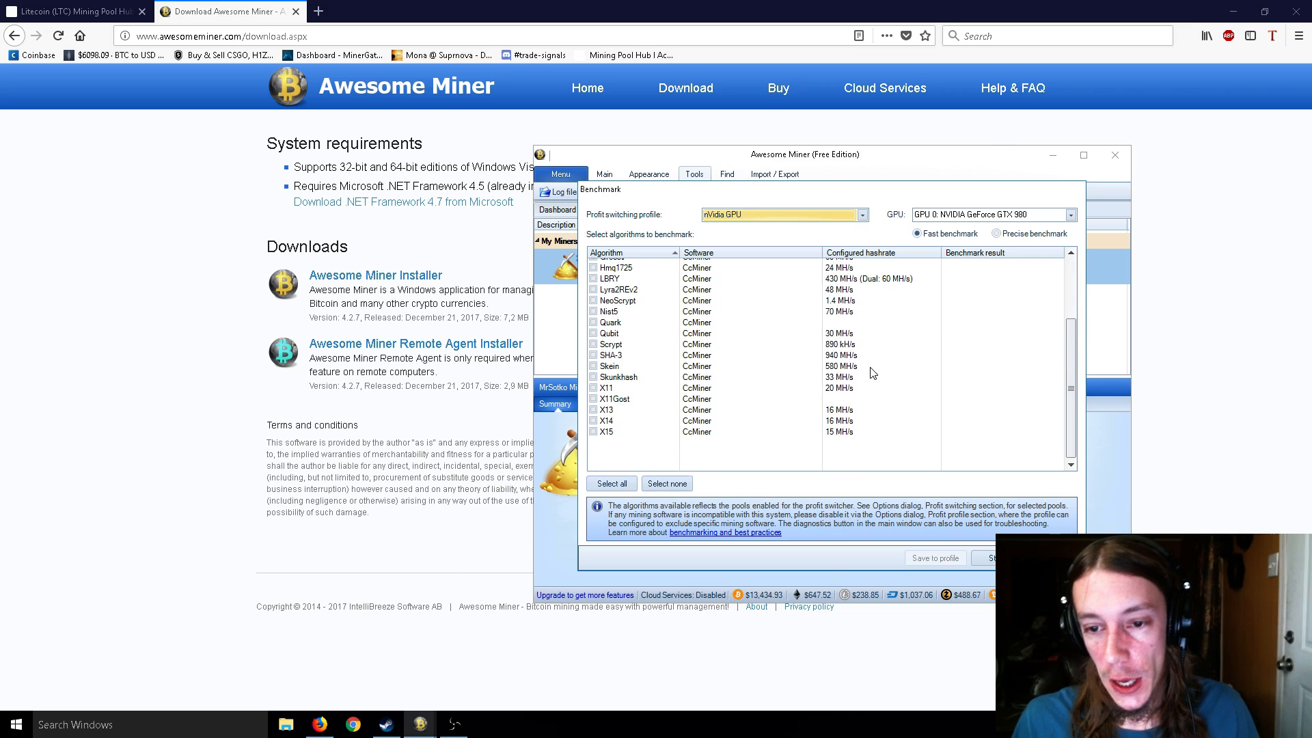
scroll(731, 353, up, 1)
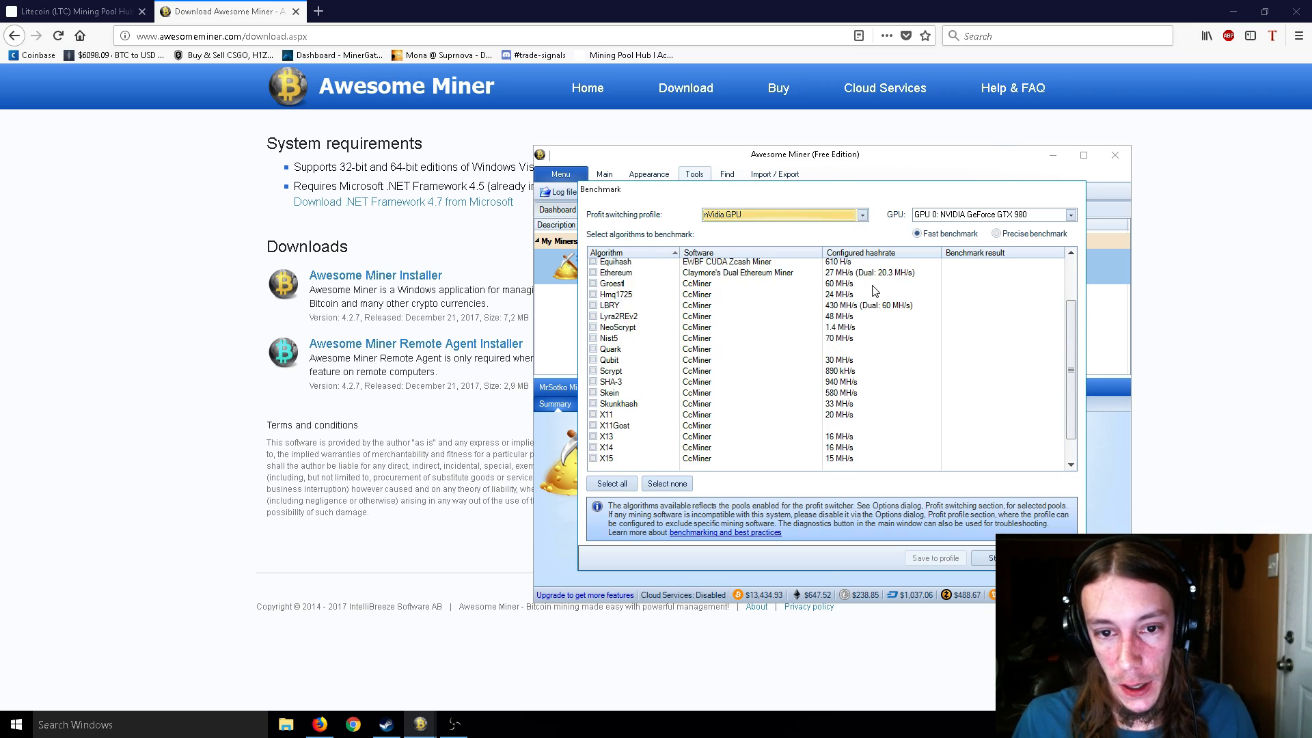
scroll(720, 332, up, 1)
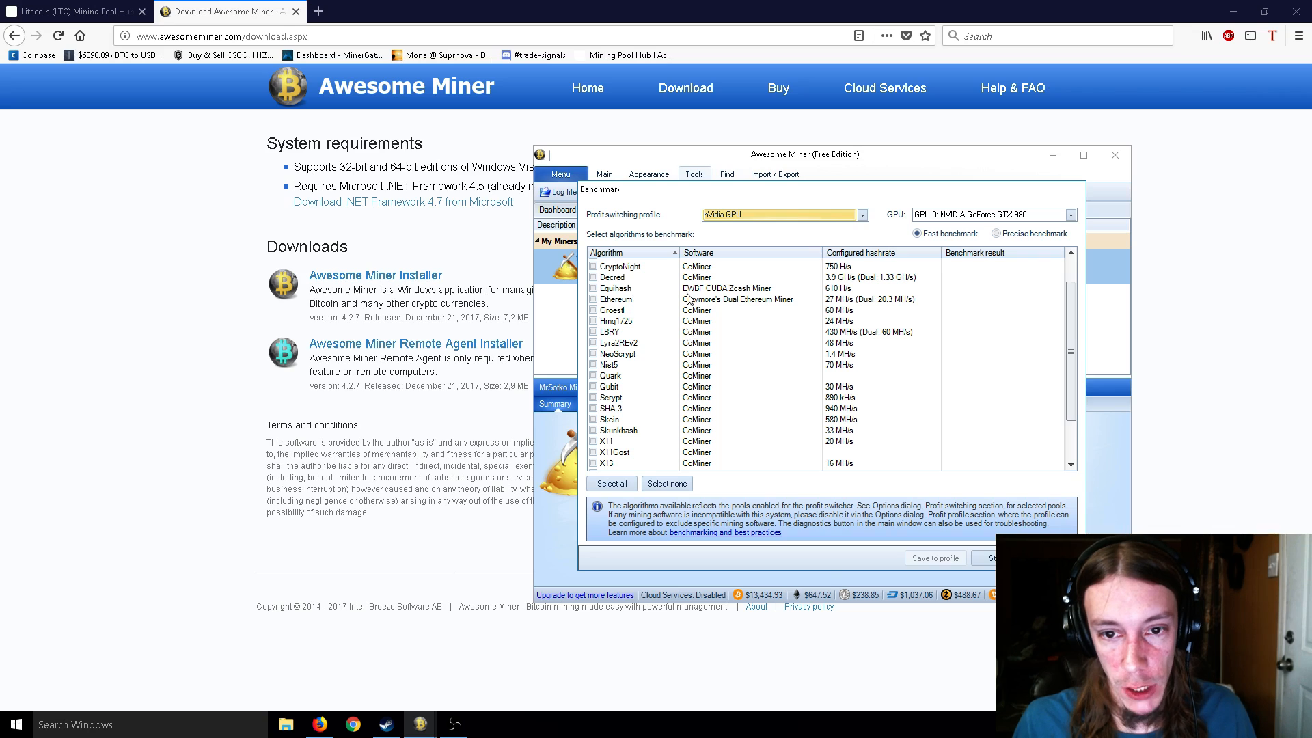
click(834, 292)
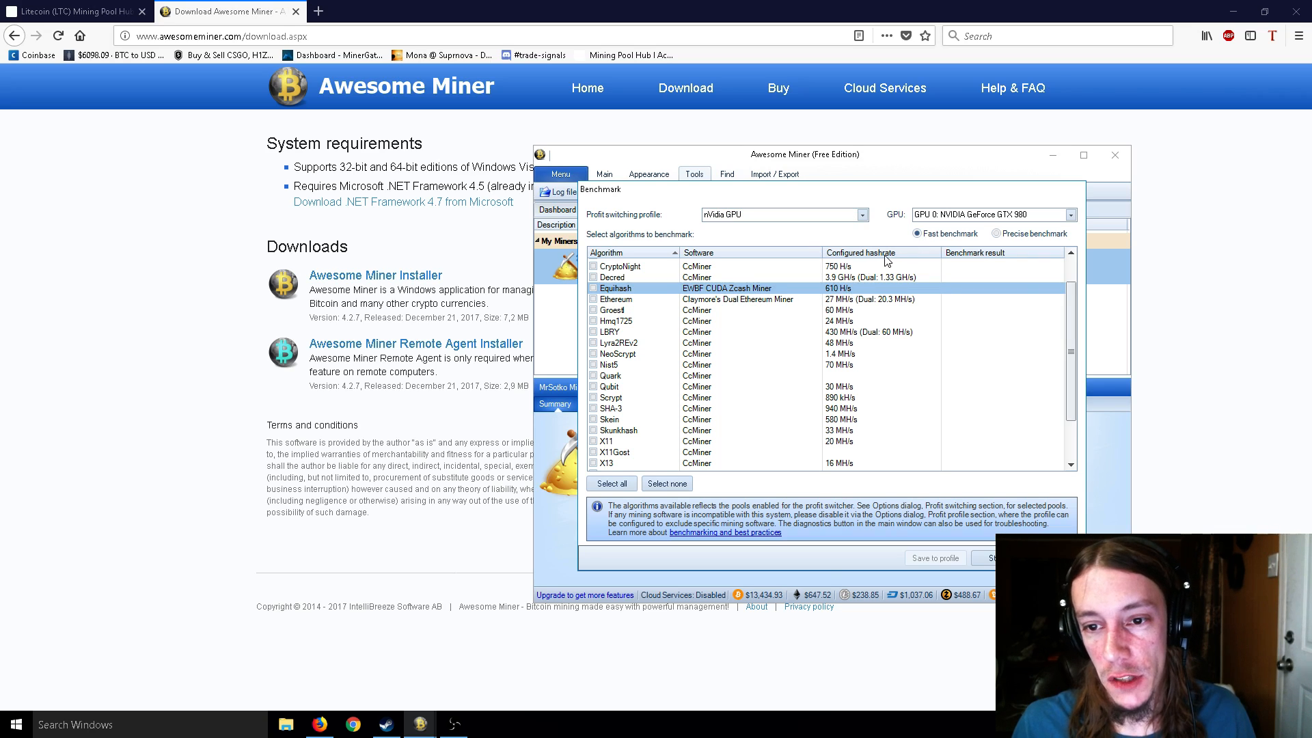
View the GPUs offered for benchmarking and keep GPU 0: NVIDIA GeForce GTX 980 selected.
click(960, 218)
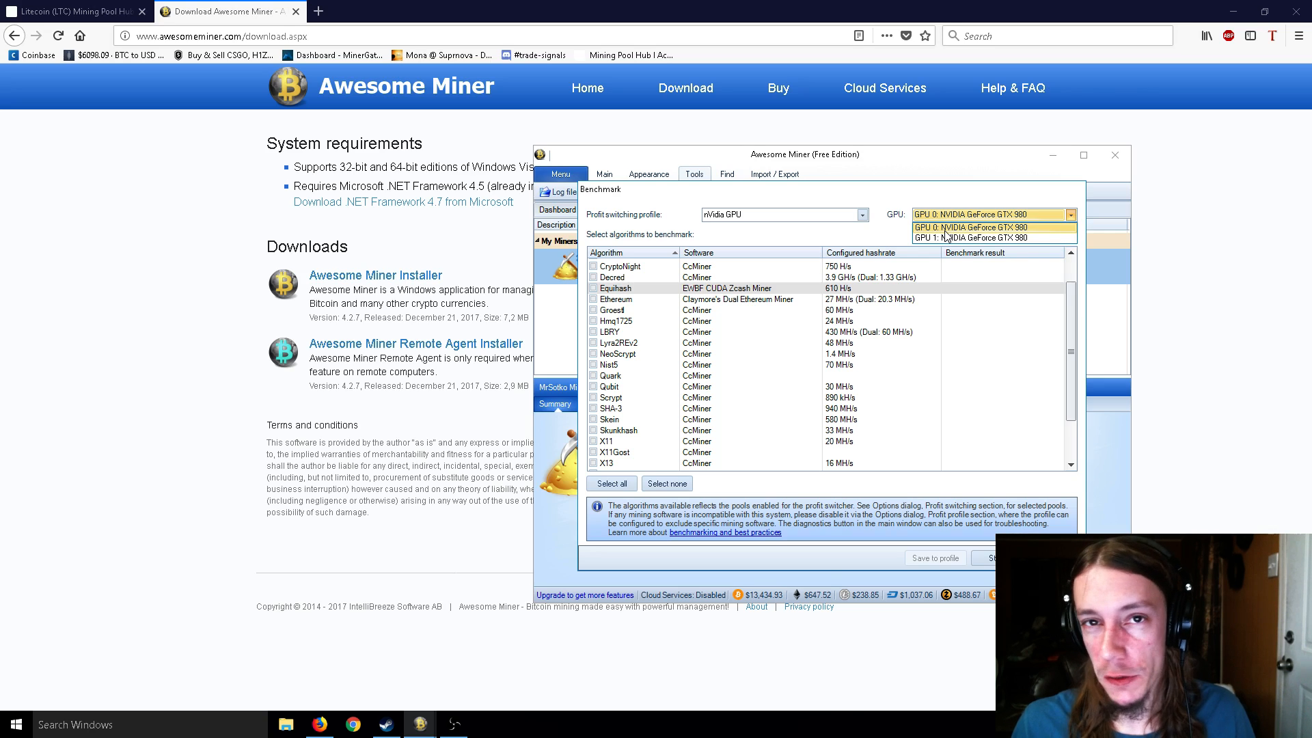
click(955, 199)
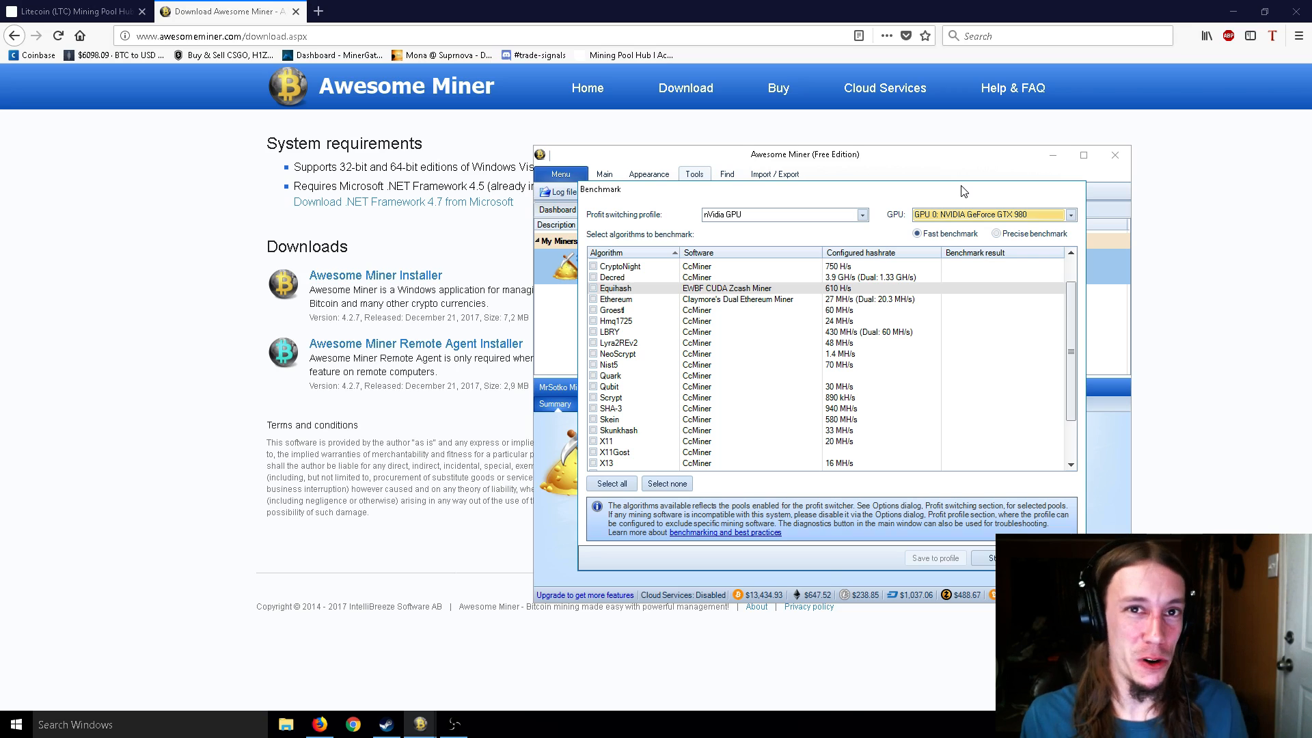
click(942, 214)
click(942, 199)
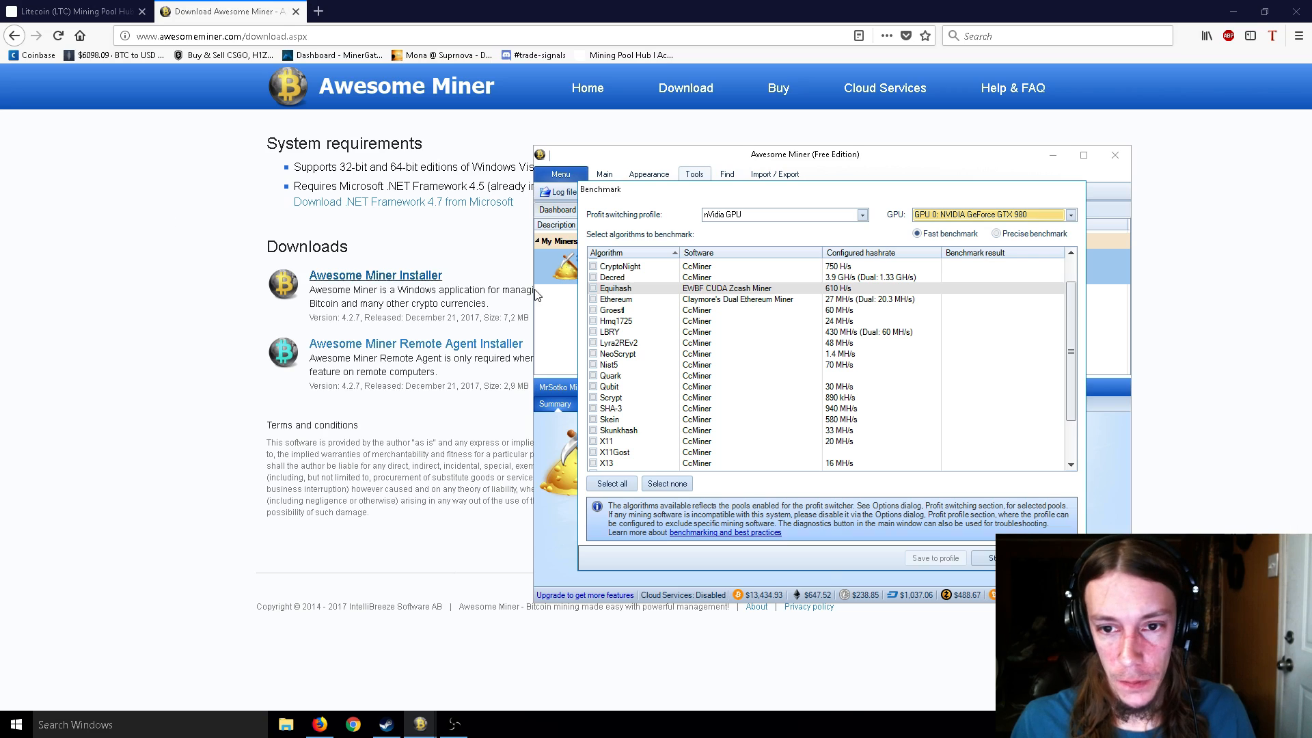
Reposition the Benchmark dialog, look through its algorithm list again, and close it without starting a benchmark.
scroll(864, 352, up, 1)
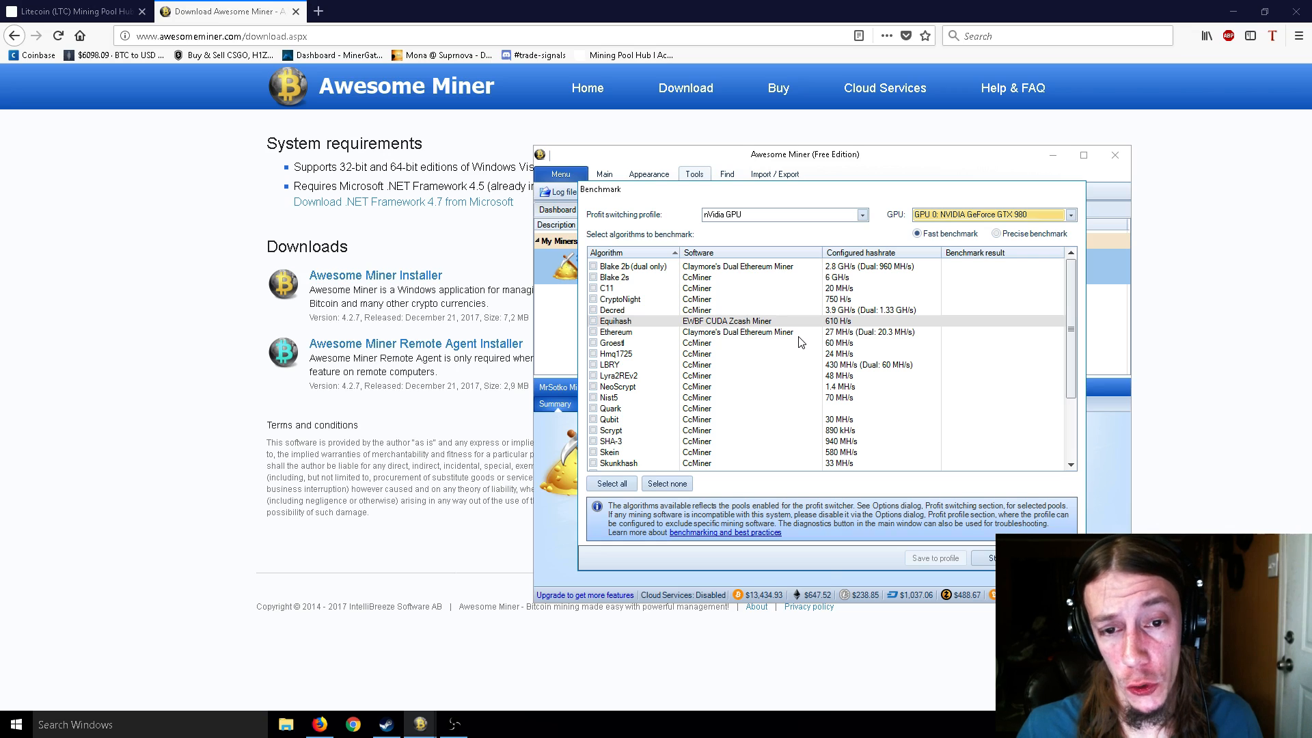
click(1086, 295)
drag(853, 188, 376, 169)
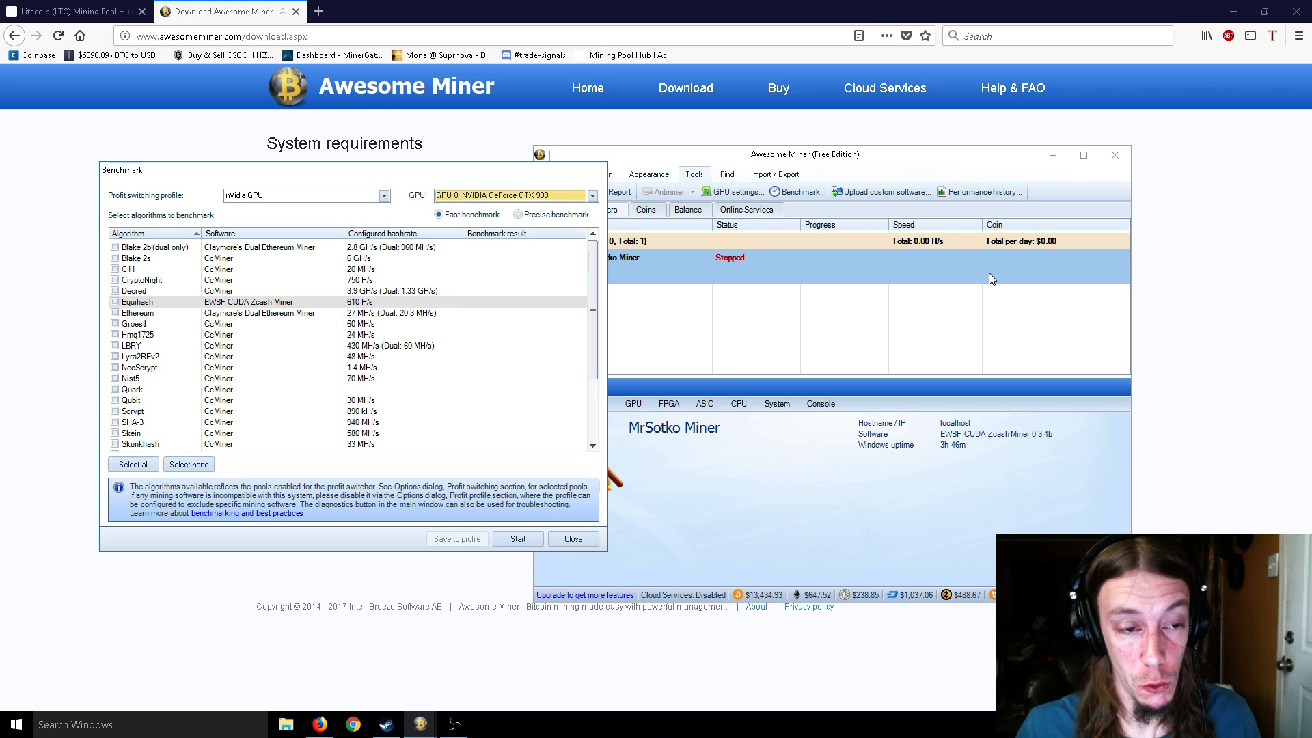
drag(528, 170, 912, 263)
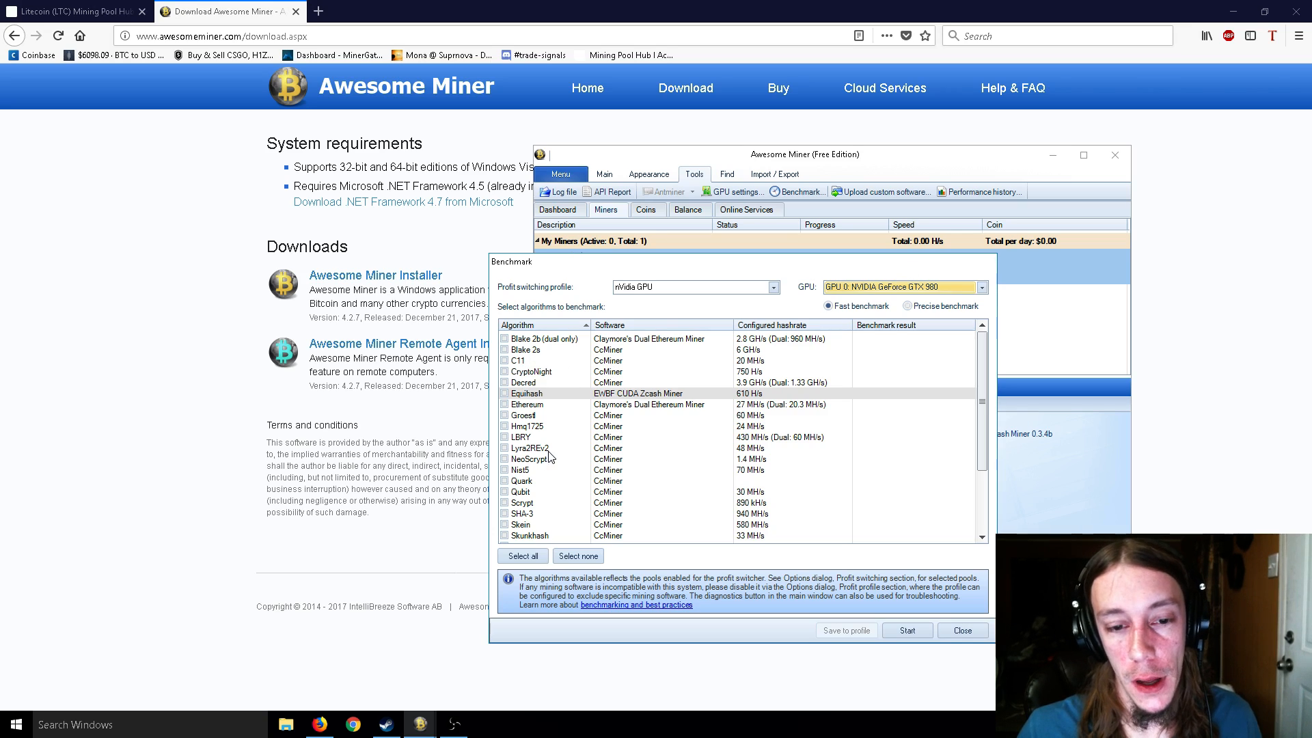
scroll(564, 483, down, 2)
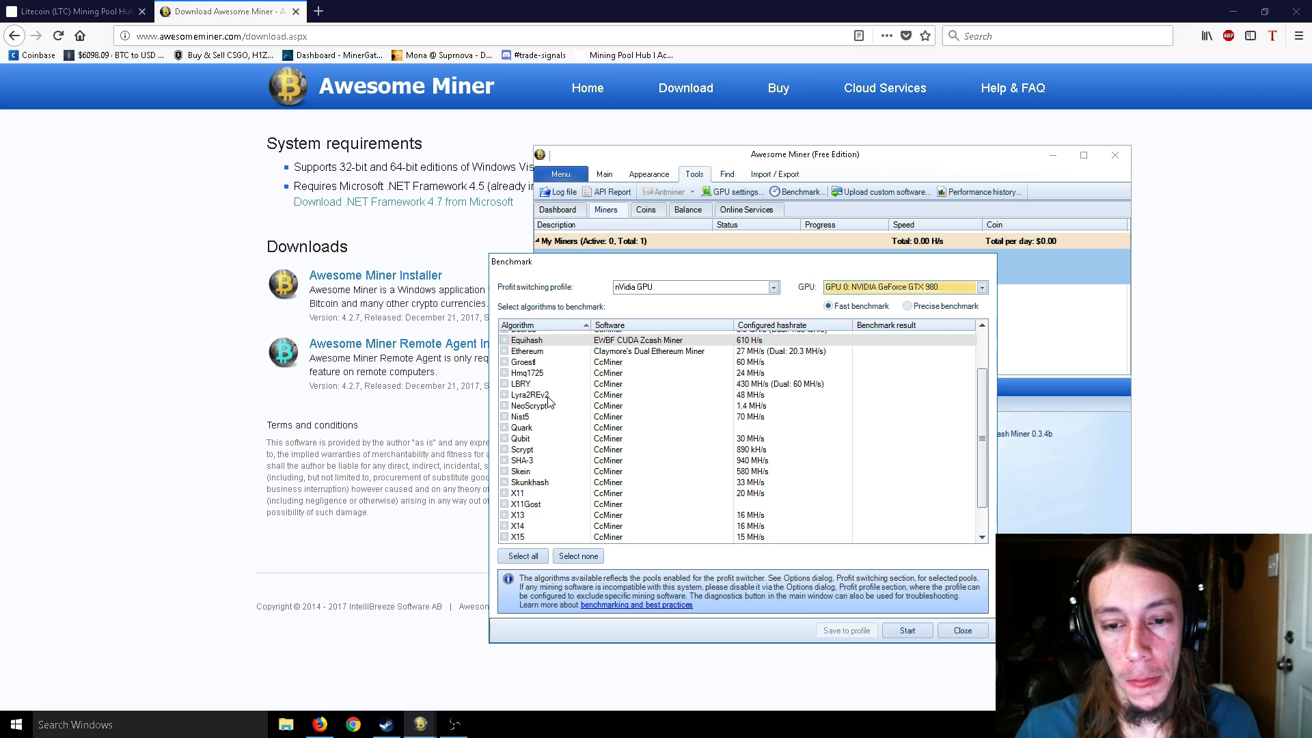
scroll(860, 359, up, 2)
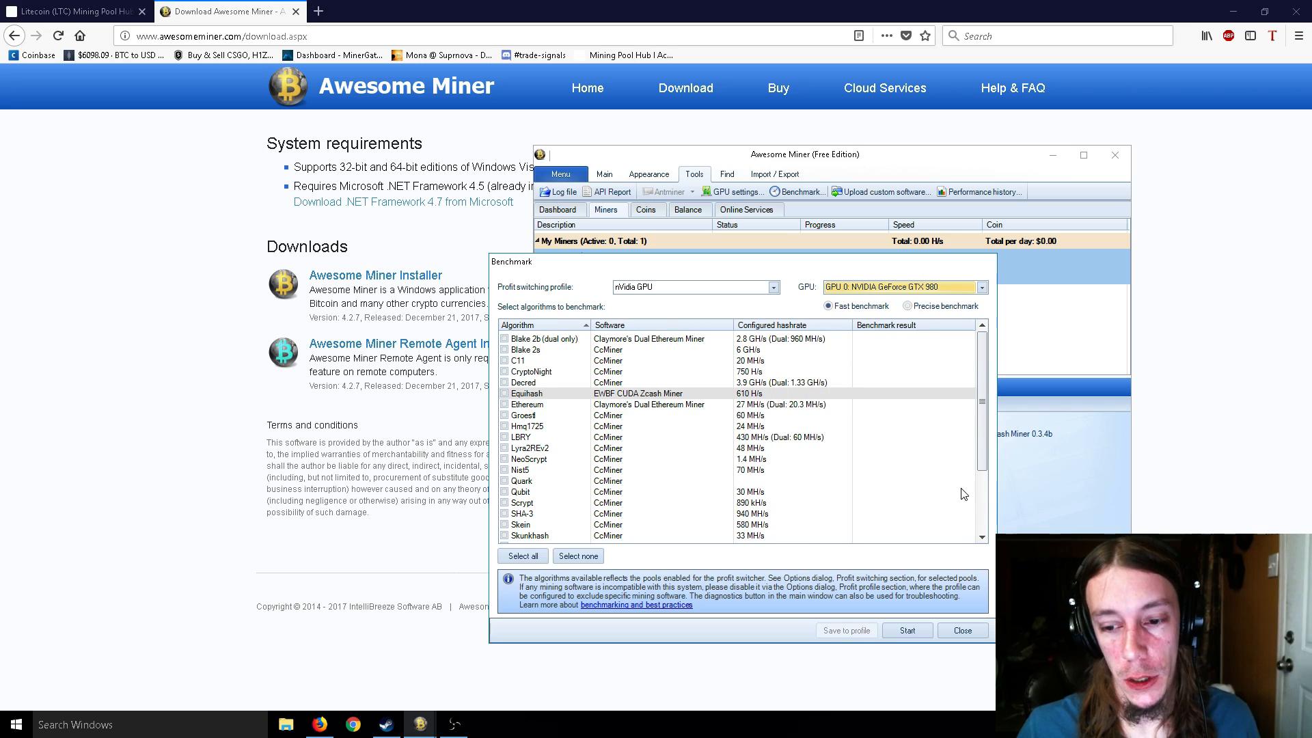
click(962, 630)
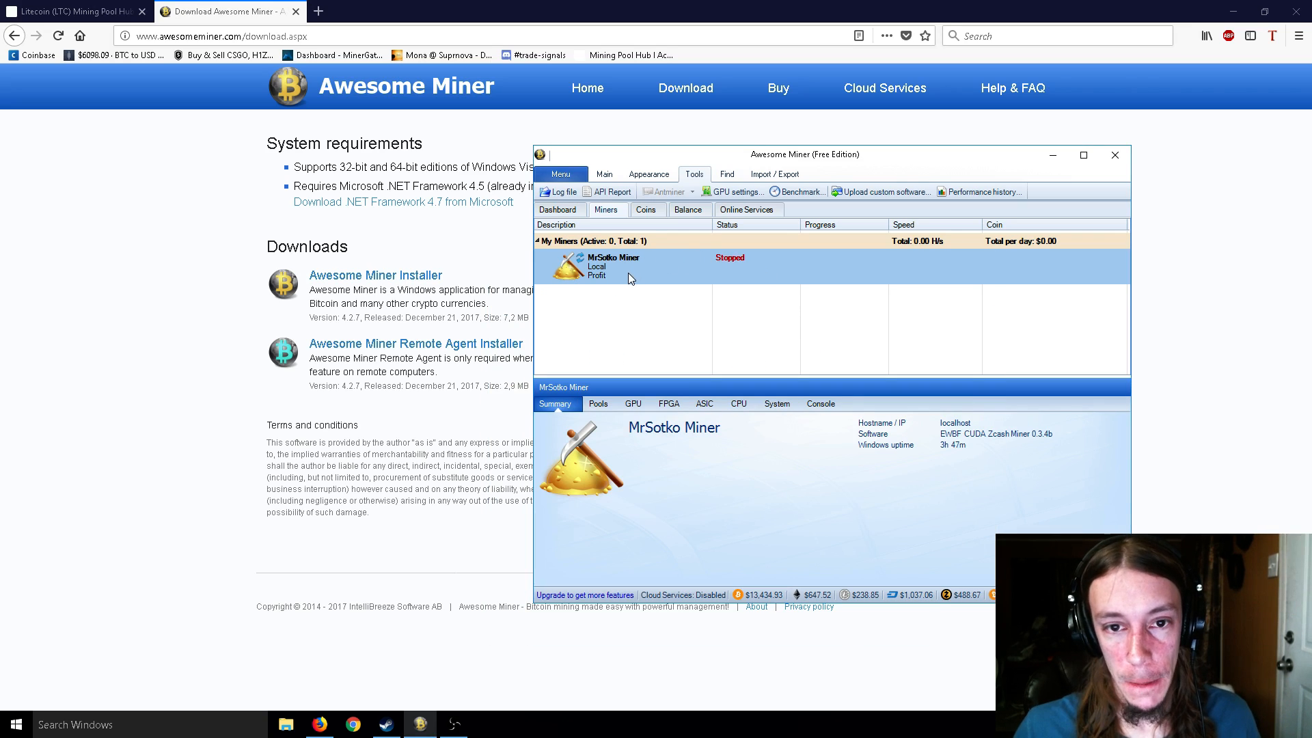
Open the Profit Switching settings in the options and check the Mining Pool Hub worker name.
click(608, 175)
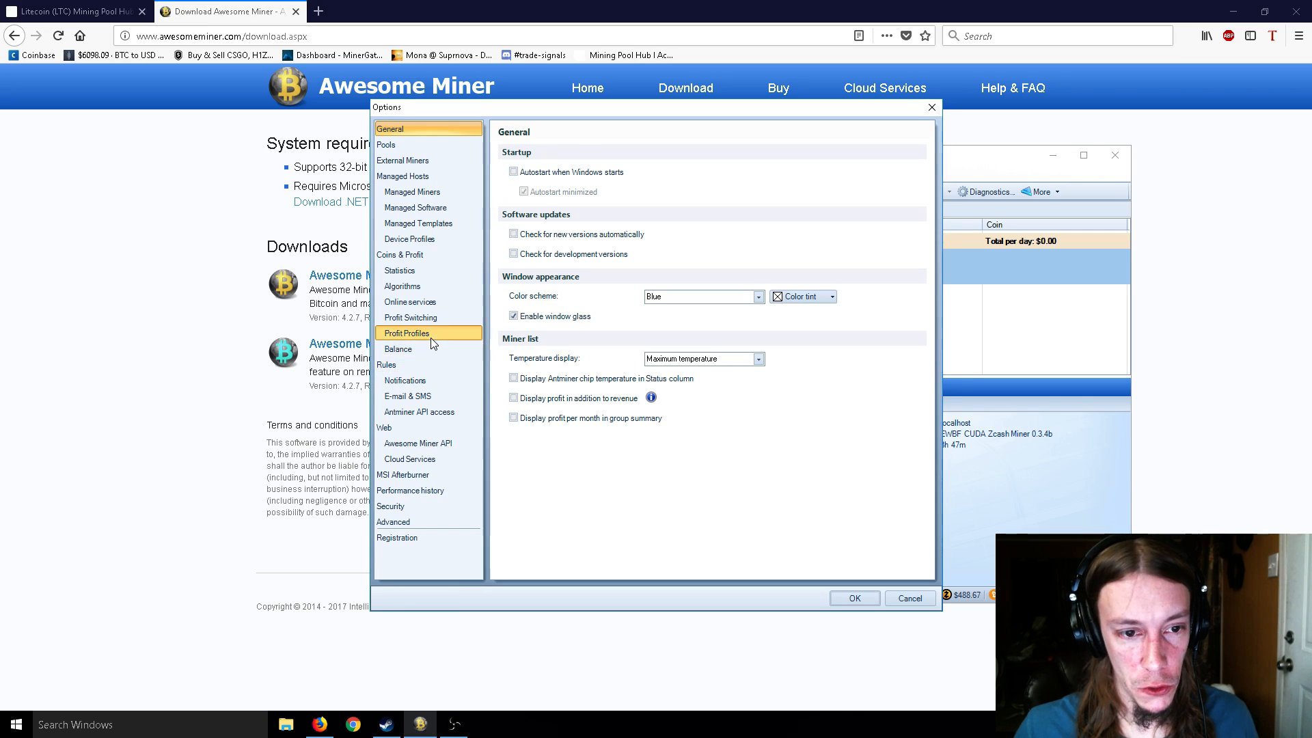
click(424, 333)
click(423, 318)
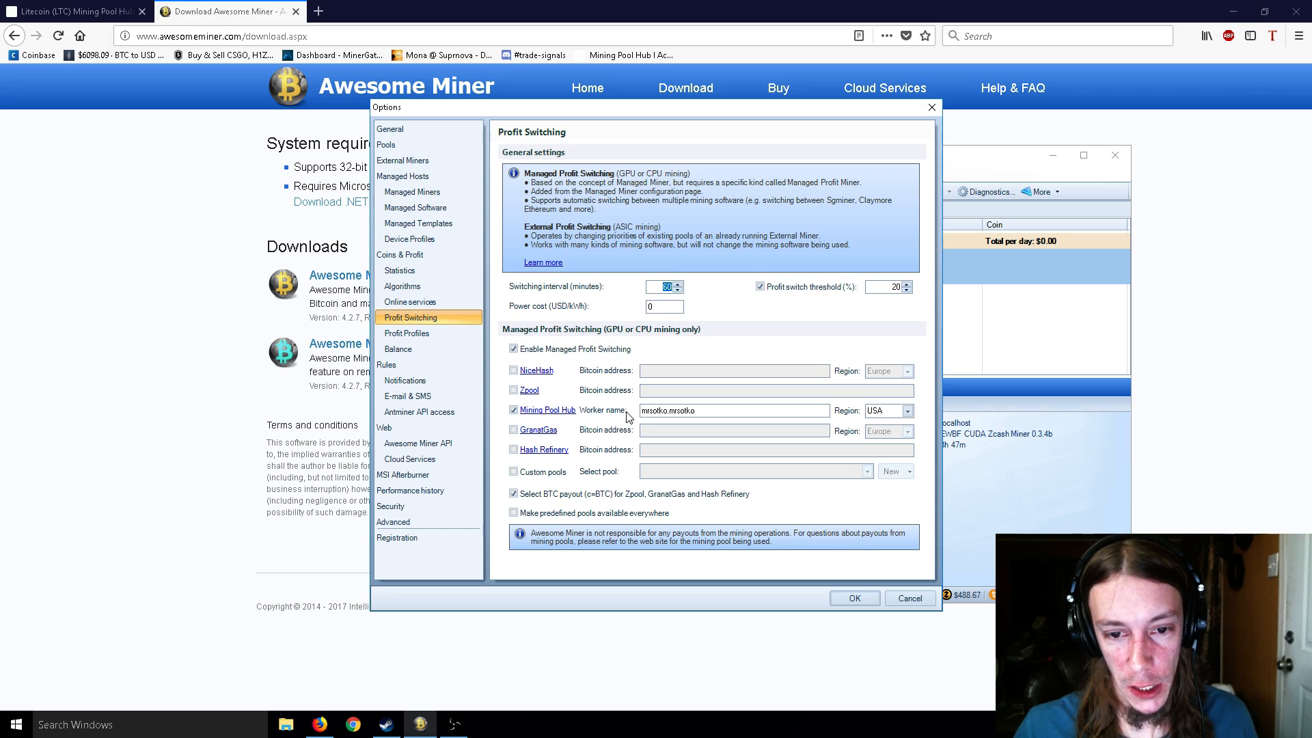
click(666, 410)
text(.)
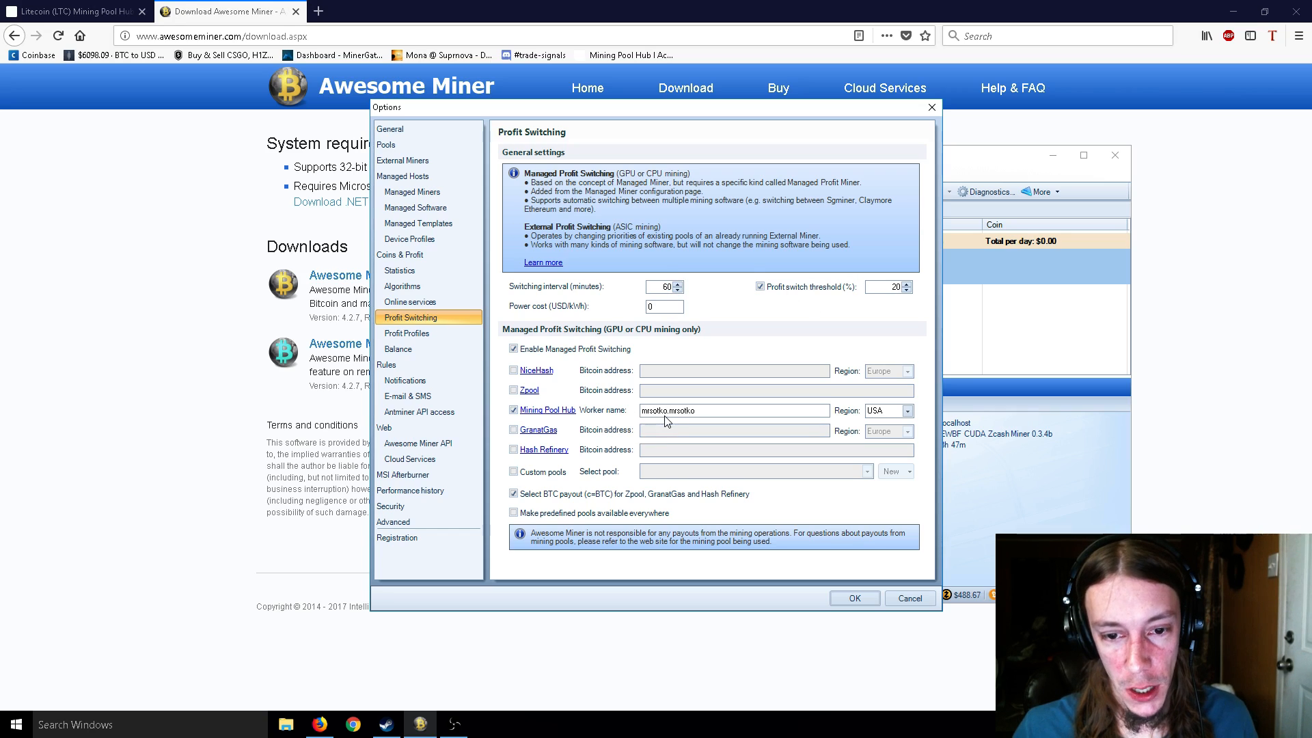
key(End)
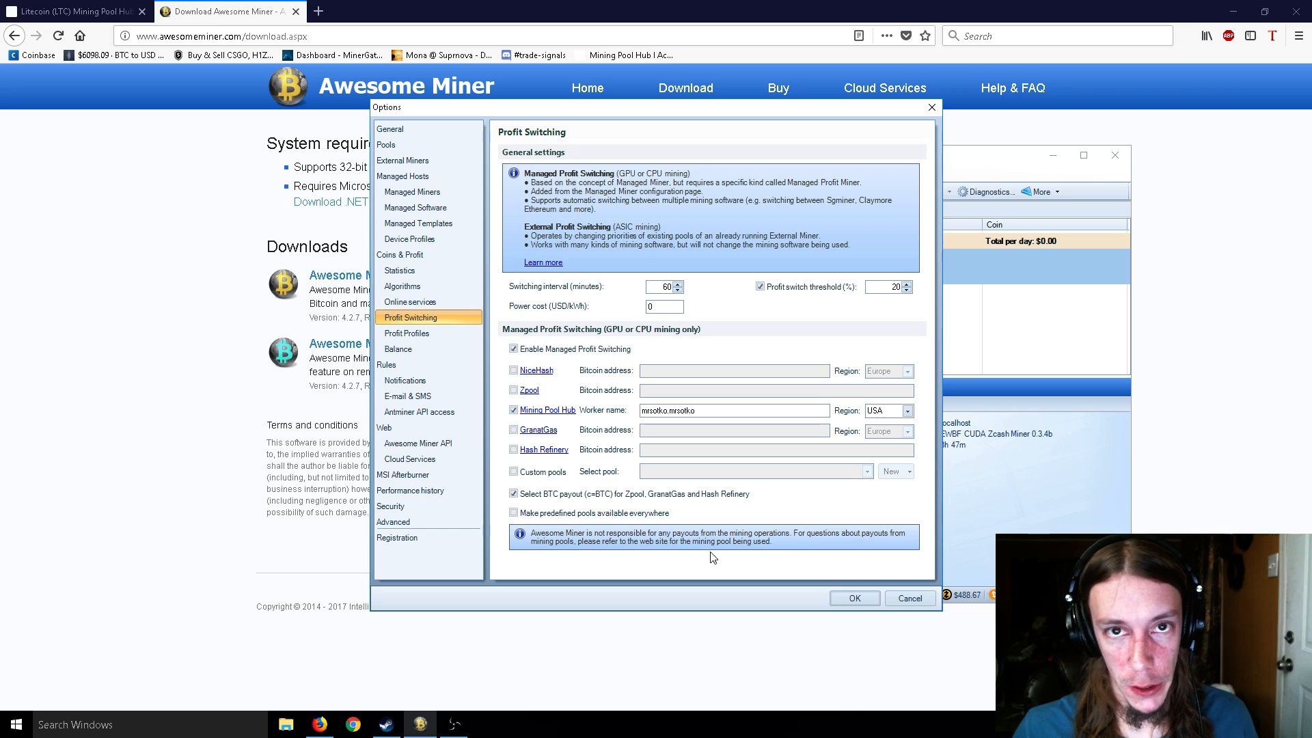
Cancel the options dialog, switch to Mining Pool Hub in the browser, and view the Auto Exchange settings.
click(909, 597)
click(85, 7)
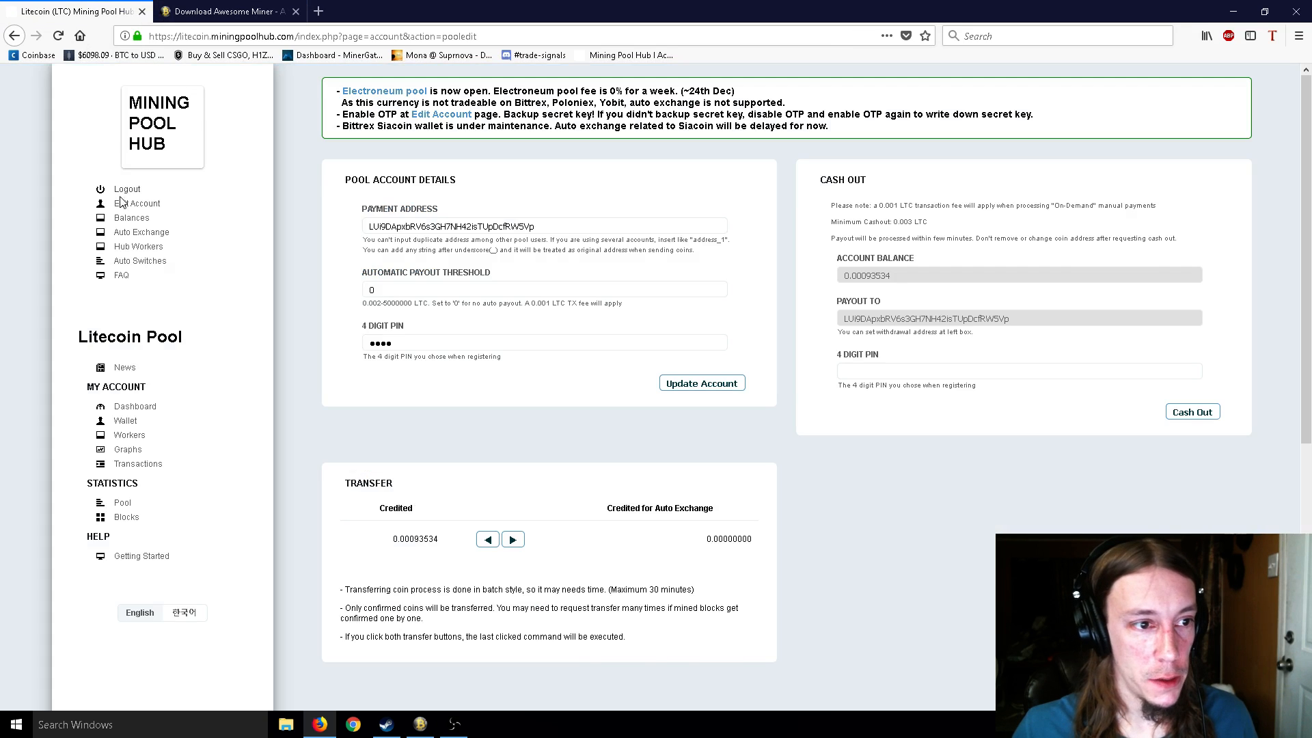
click(138, 233)
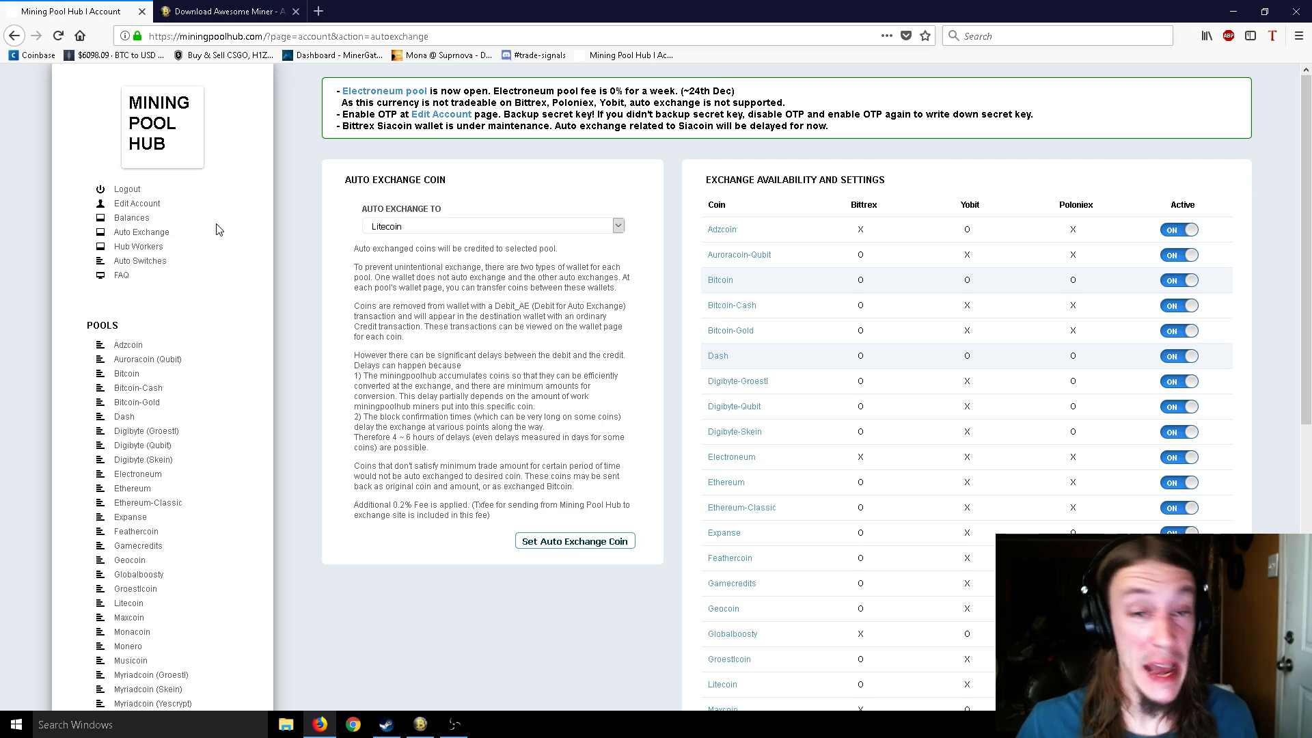
Open the account balances and examine Maxcoin's amount credited for auto exchange and Litecoin's credited amount.
click(140, 221)
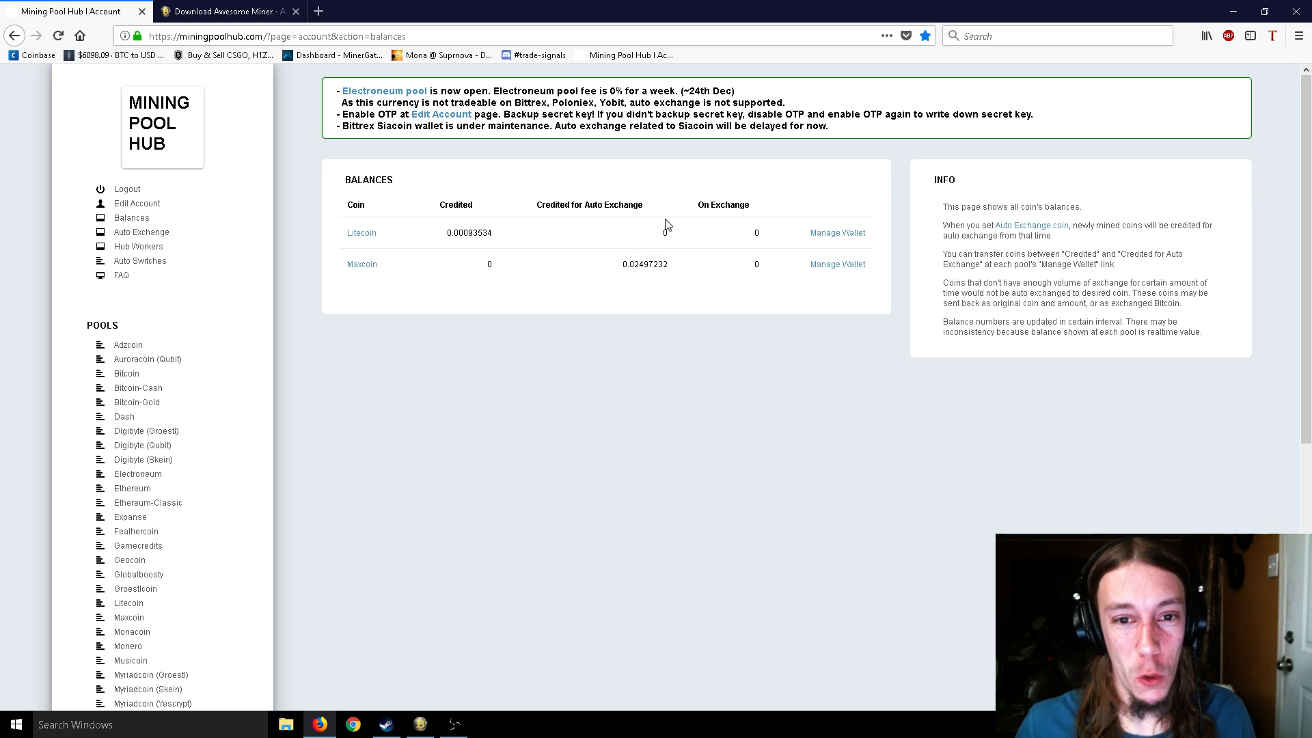
drag(619, 265, 659, 266)
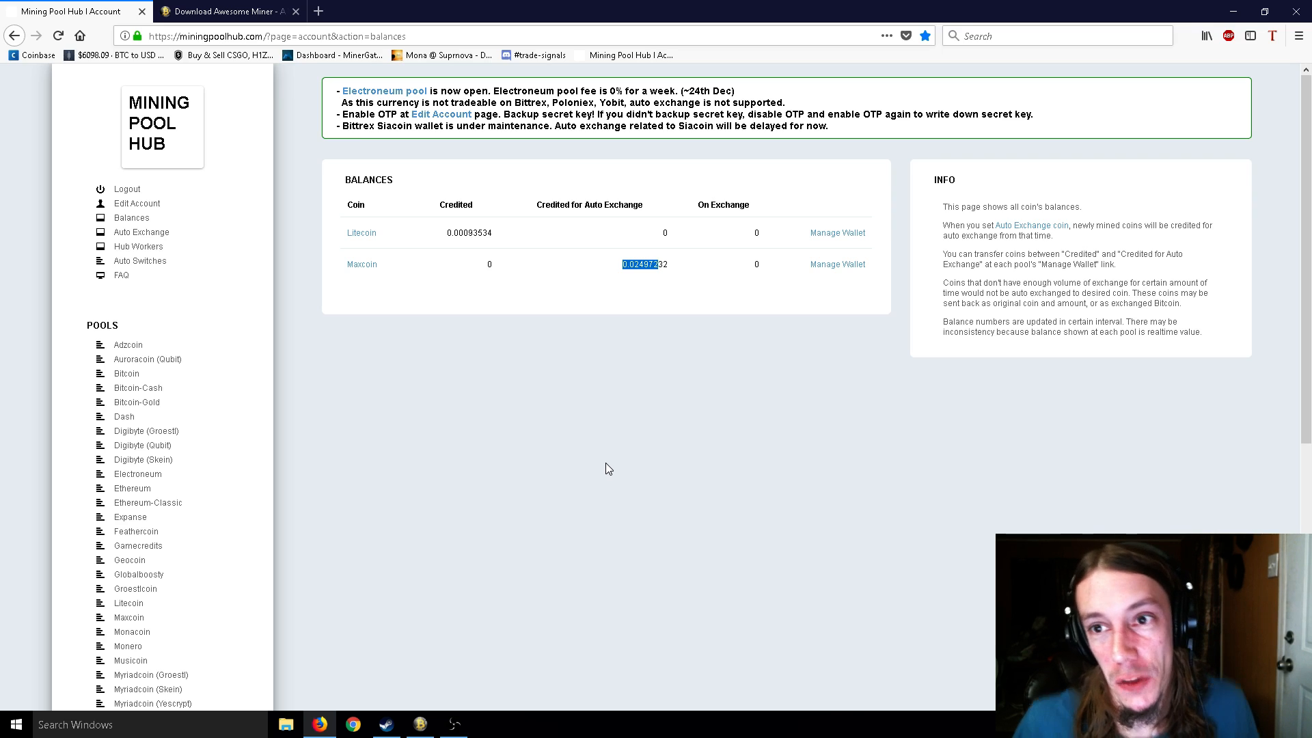
click(629, 407)
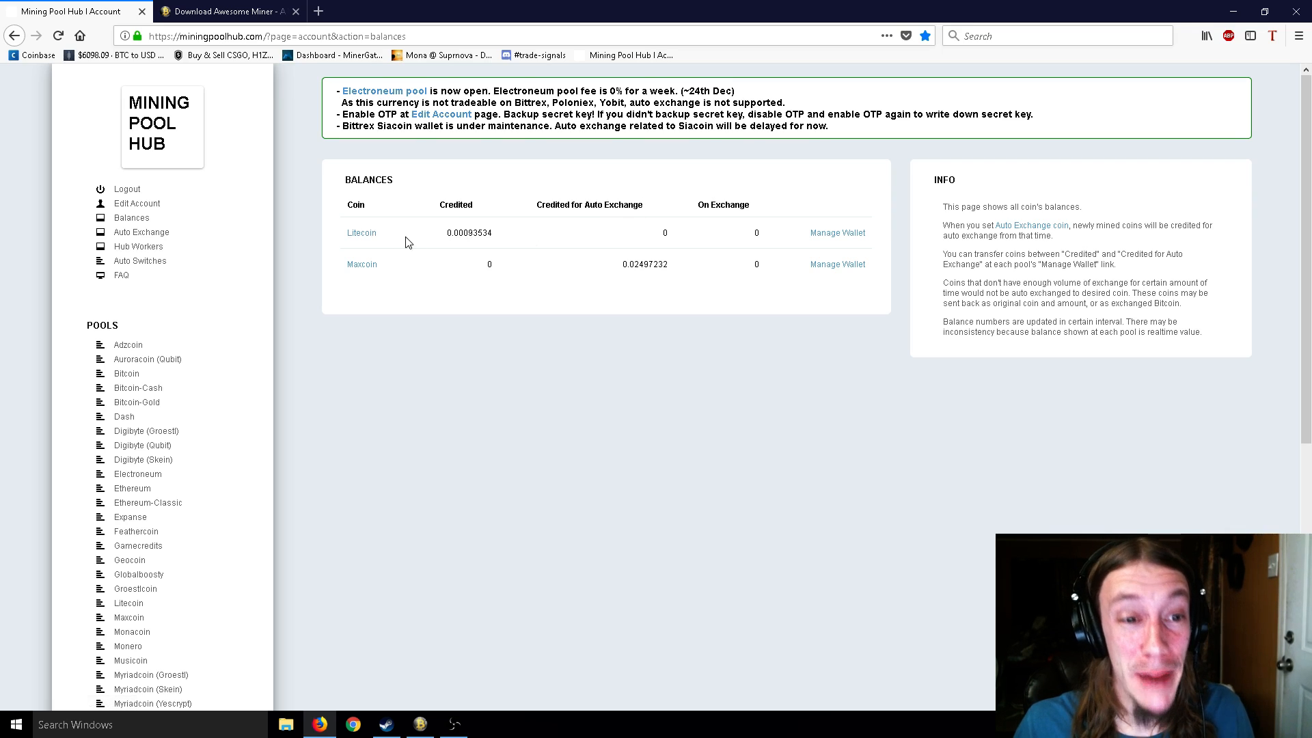
drag(429, 239, 486, 237)
click(502, 242)
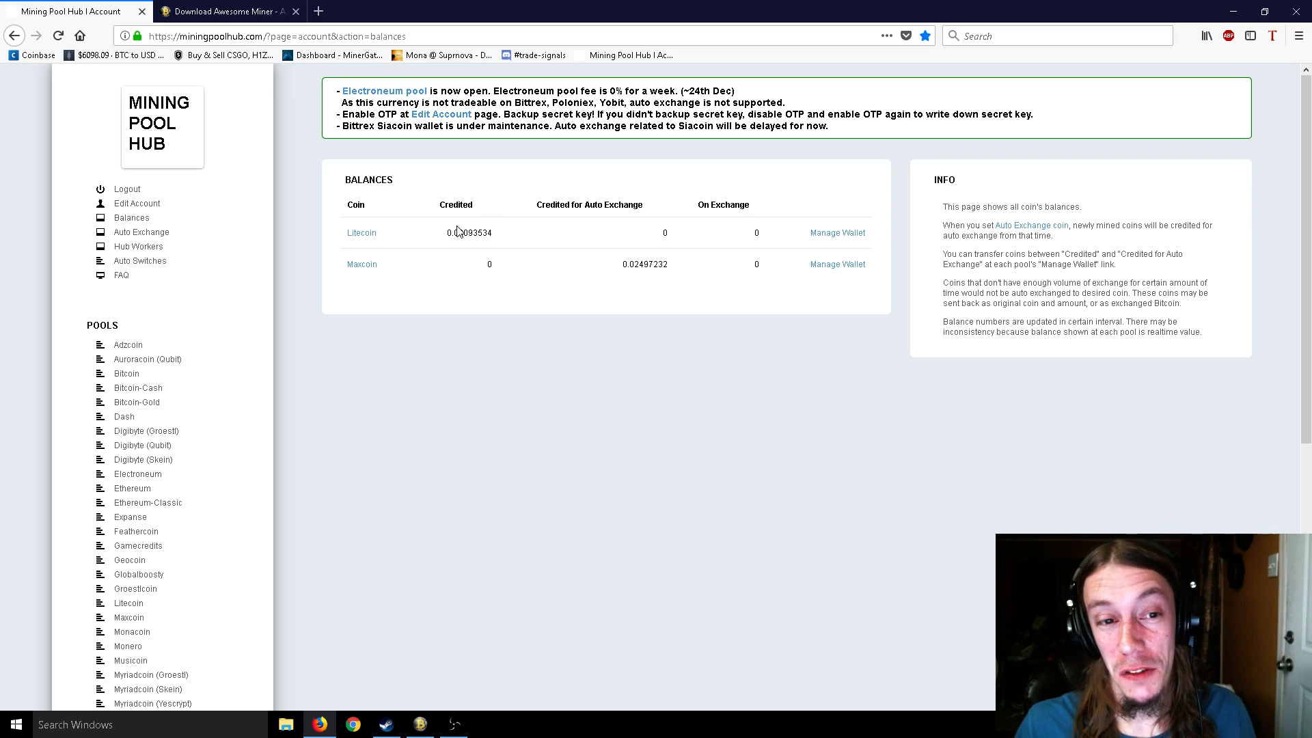
drag(444, 233, 504, 240)
click(506, 241)
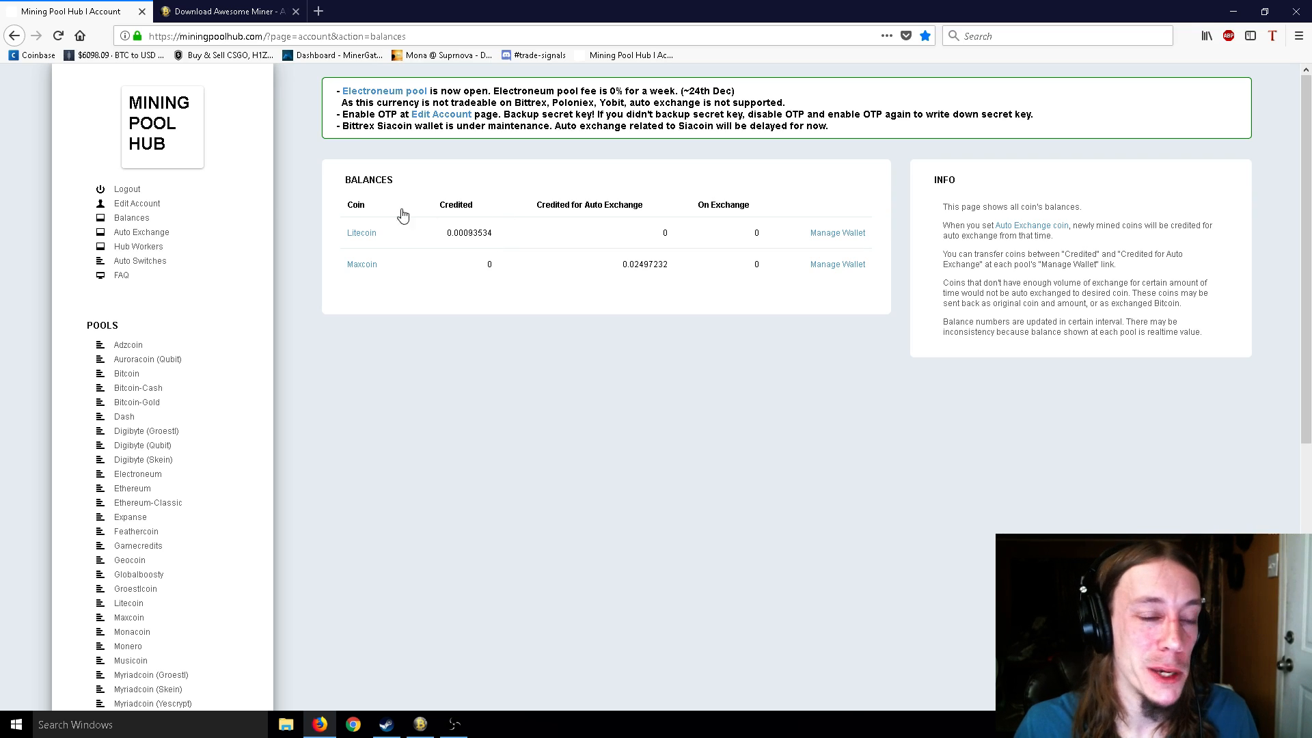
Return to the Auto Exchange settings and view the available target coins, keeping Litecoin selected.
click(150, 235)
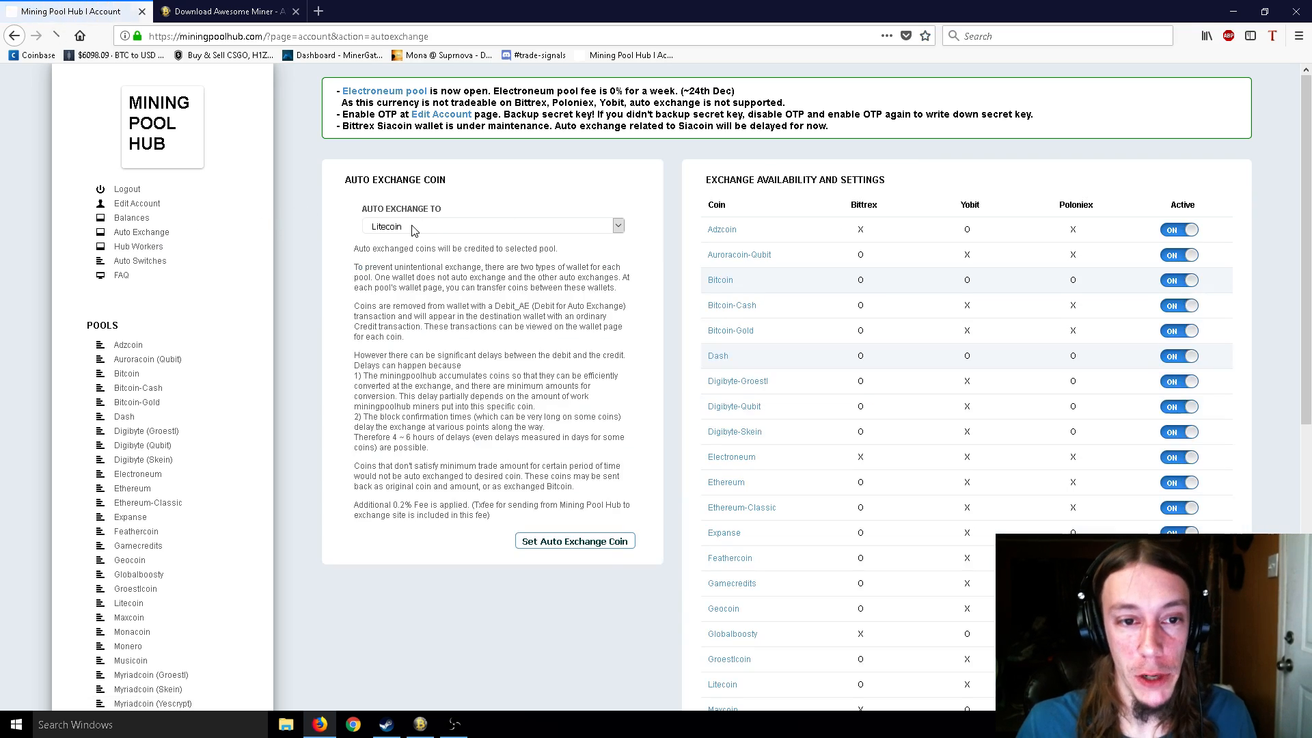
click(431, 227)
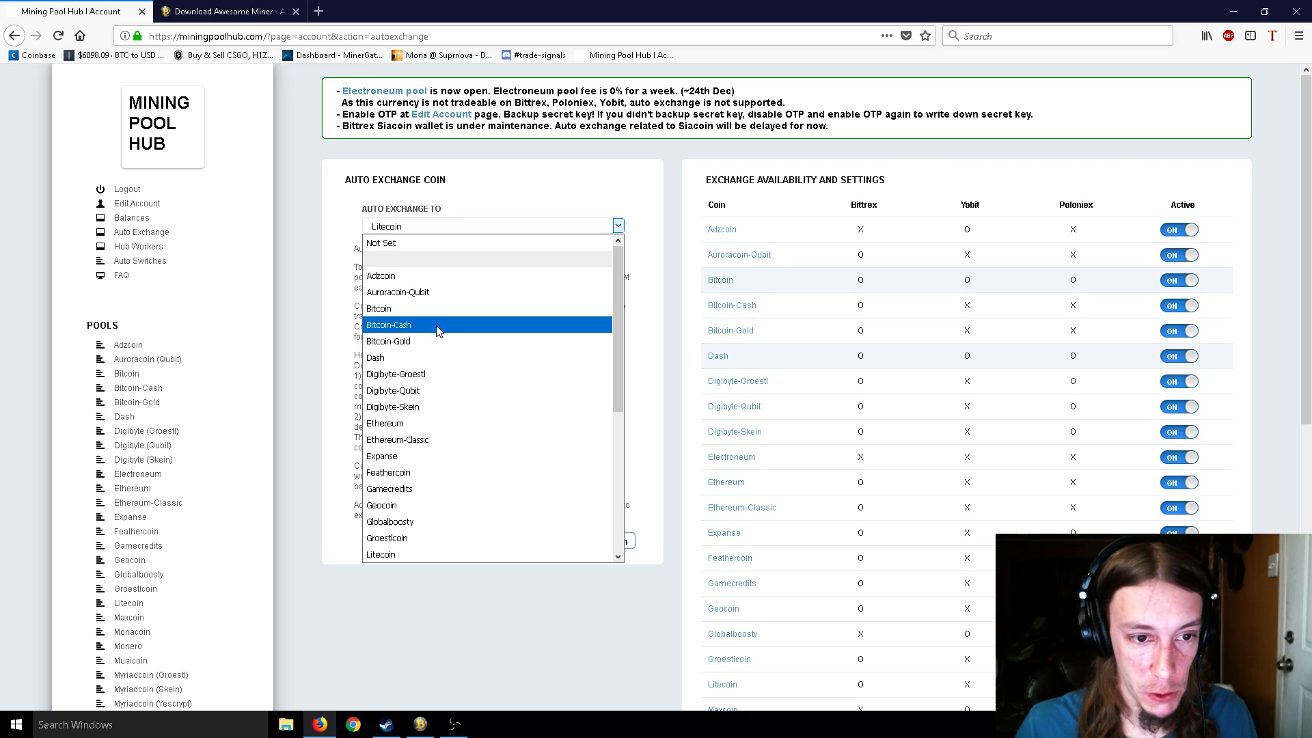
click(447, 229)
Check the minimum cashout on the Bitcoin pool's wallet page, and return to the account balances.
click(126, 374)
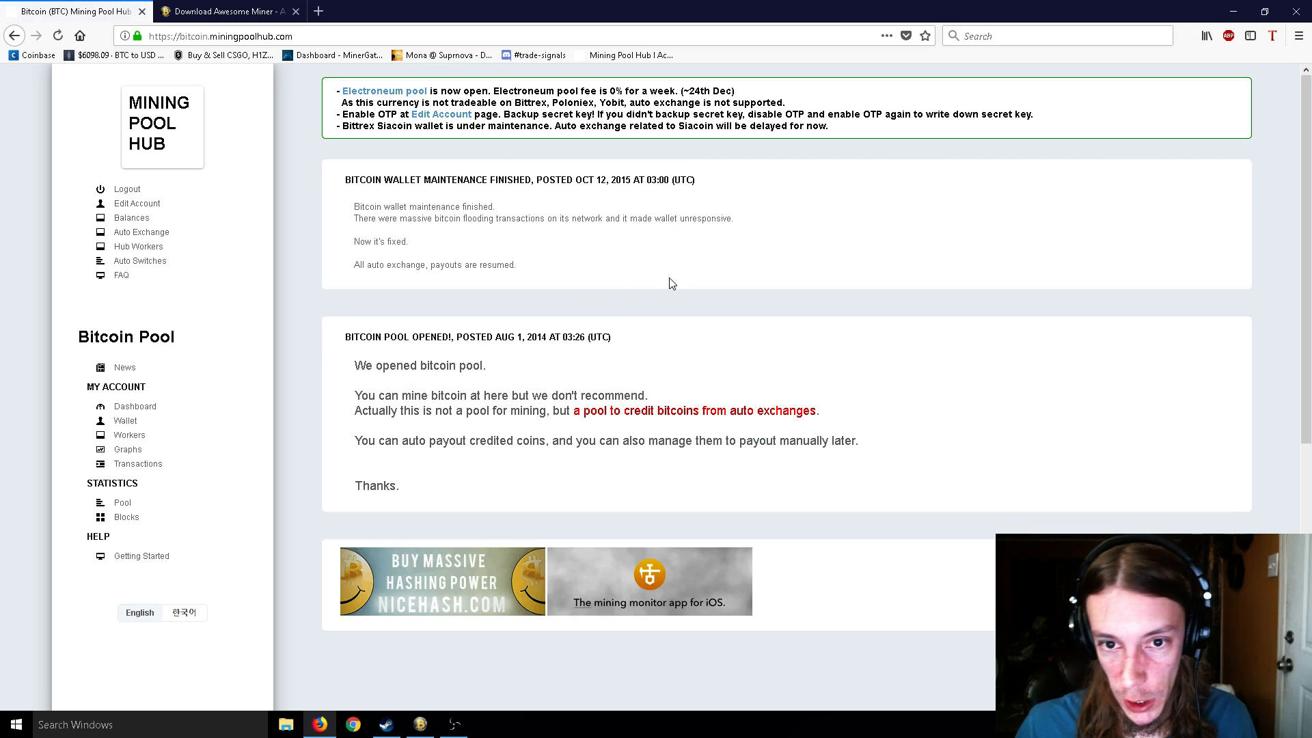
click(125, 420)
drag(893, 222, 916, 225)
click(909, 231)
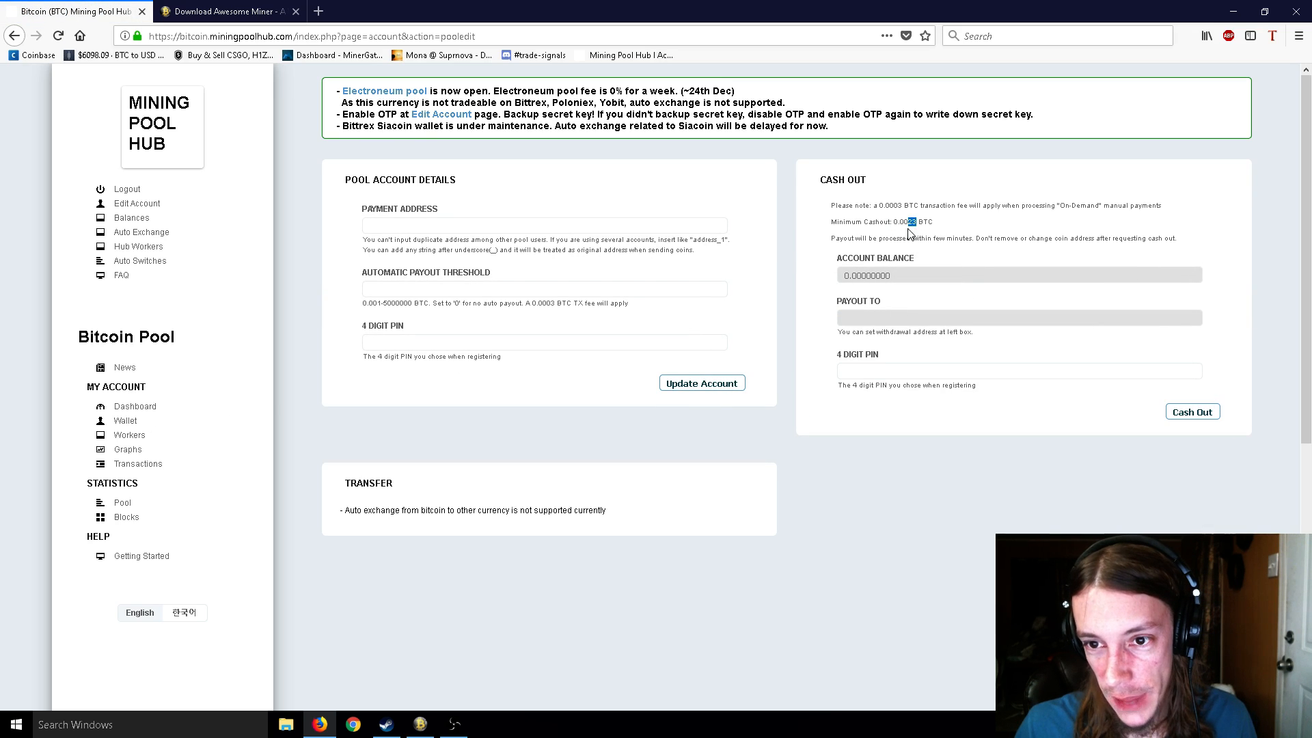
click(899, 205)
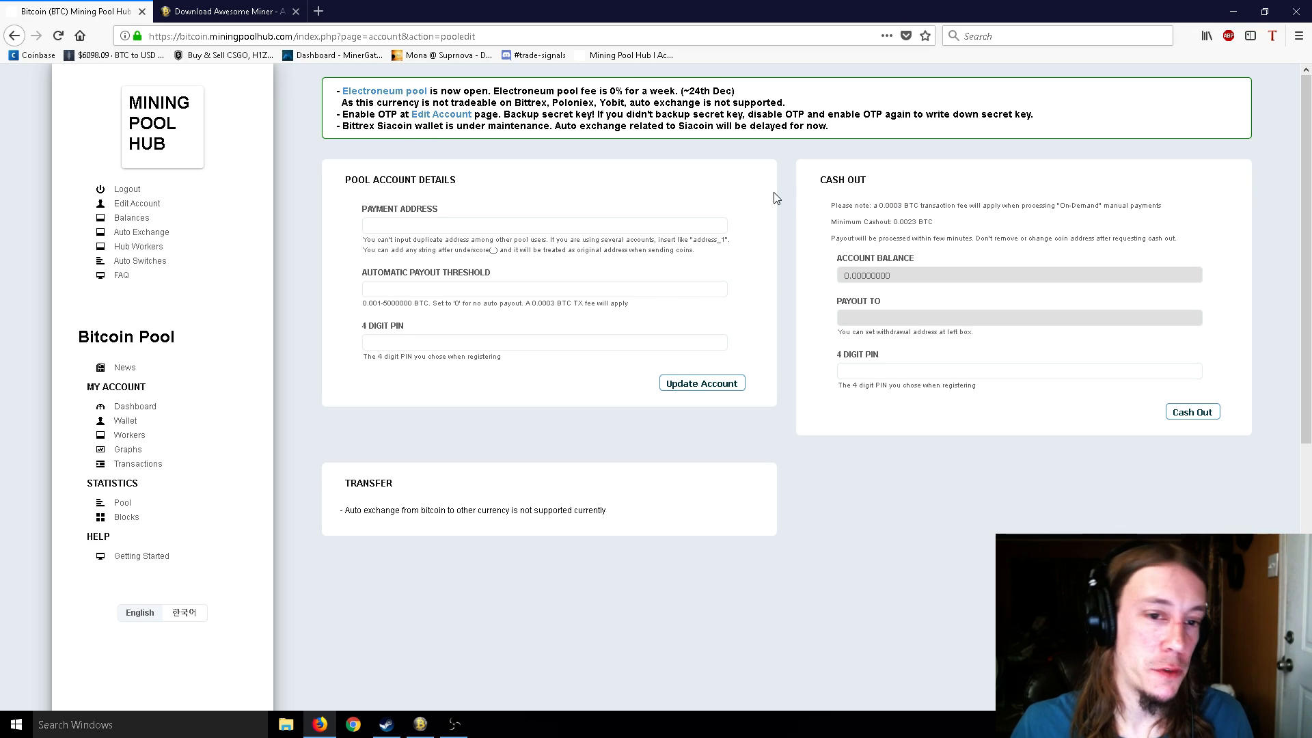
click(131, 218)
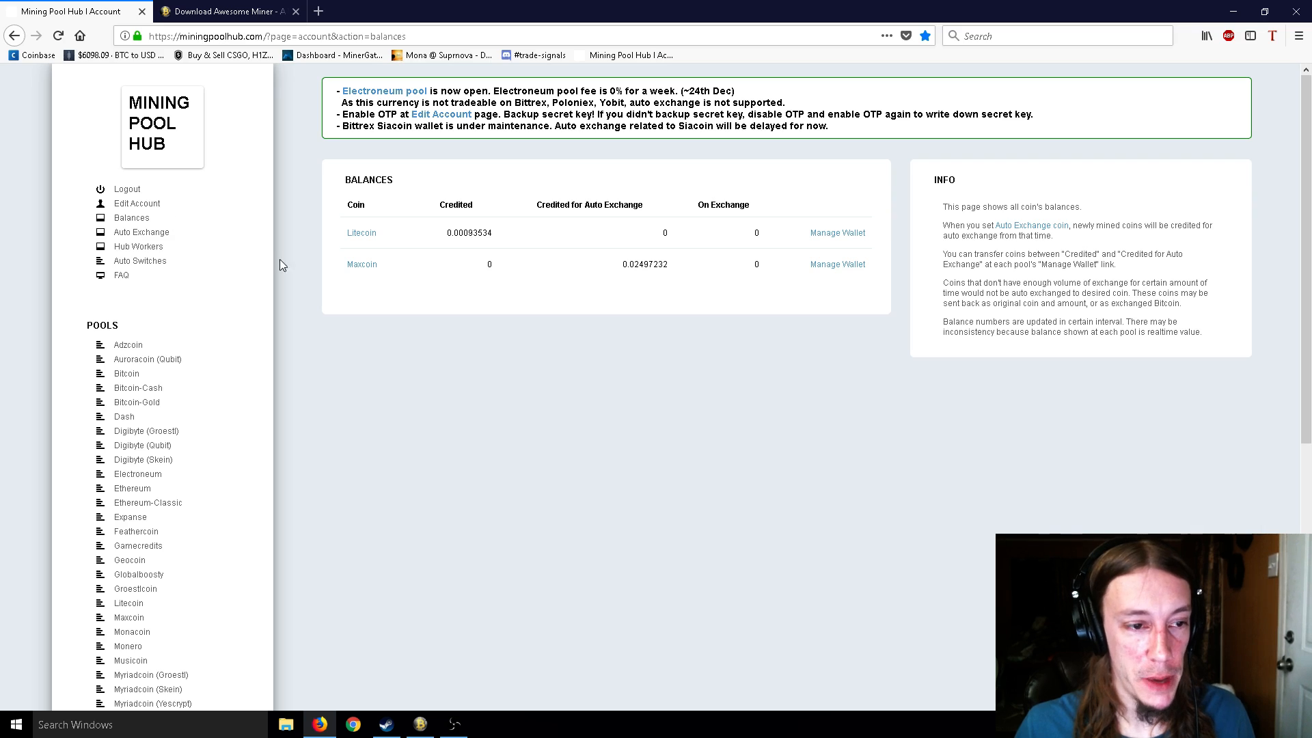
Switch to Awesome Miner, show the GPU details of the local profit miner, and start it.
click(419, 722)
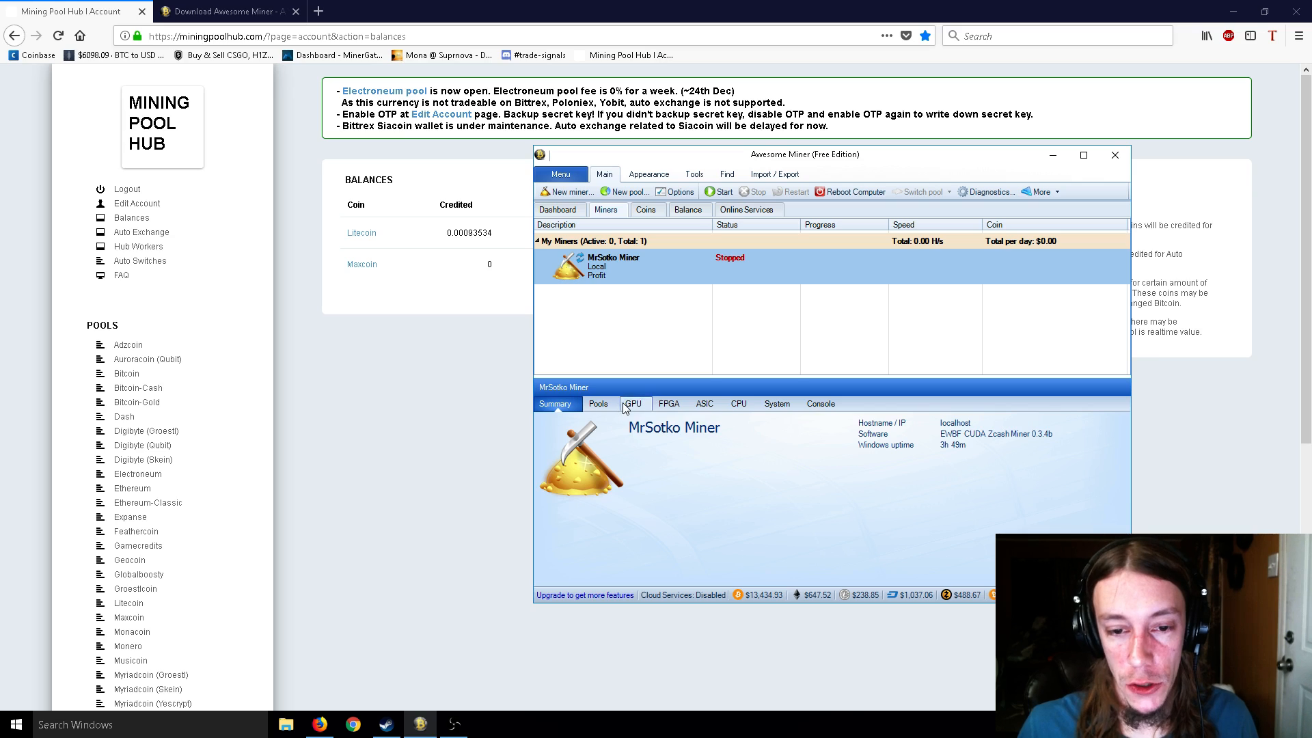
click(633, 404)
right_click(720, 261)
click(757, 327)
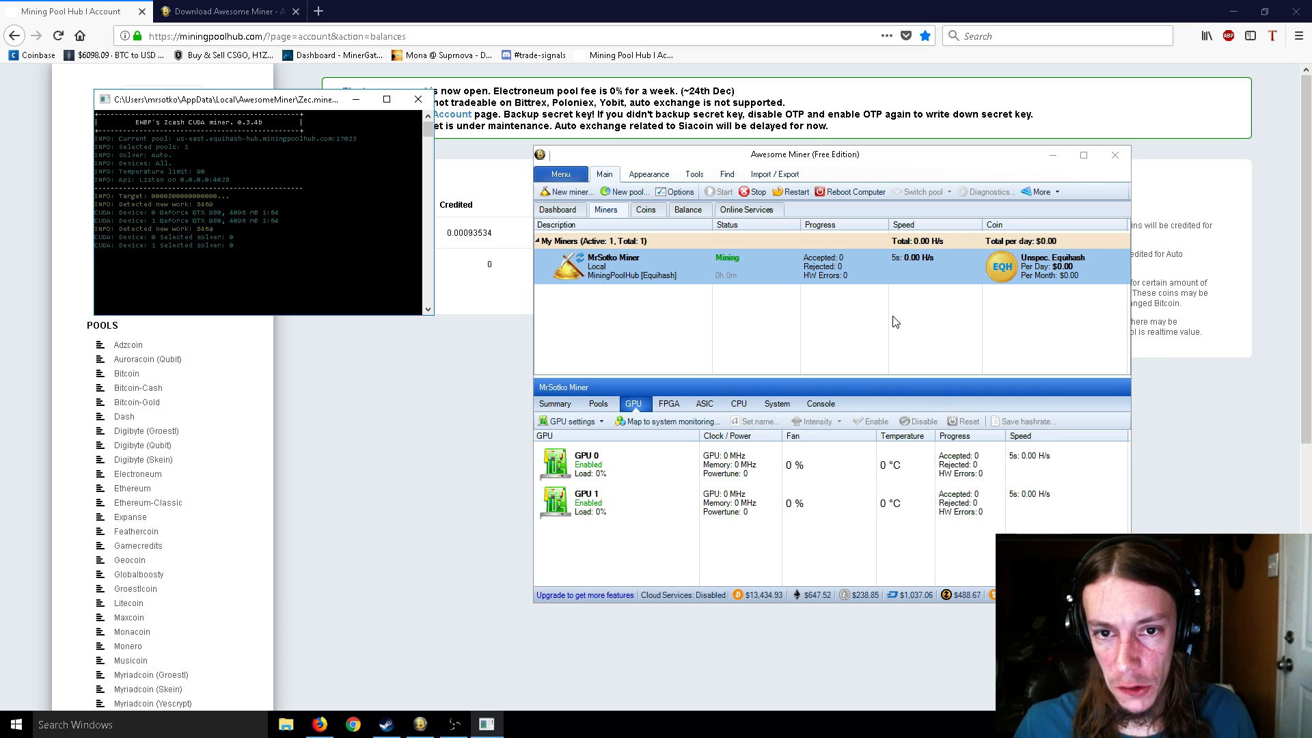
Close the Zcash miner's console window and stop the local profit miner.
click(694, 174)
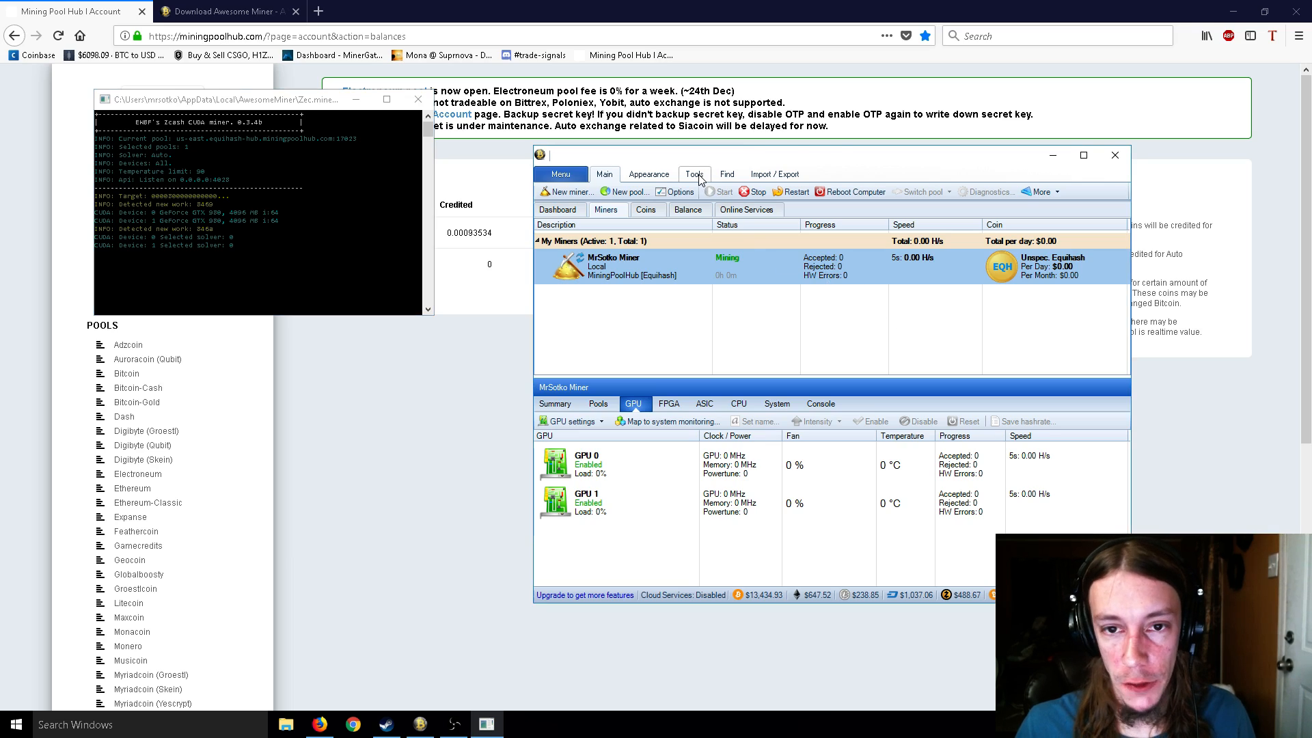
click(417, 99)
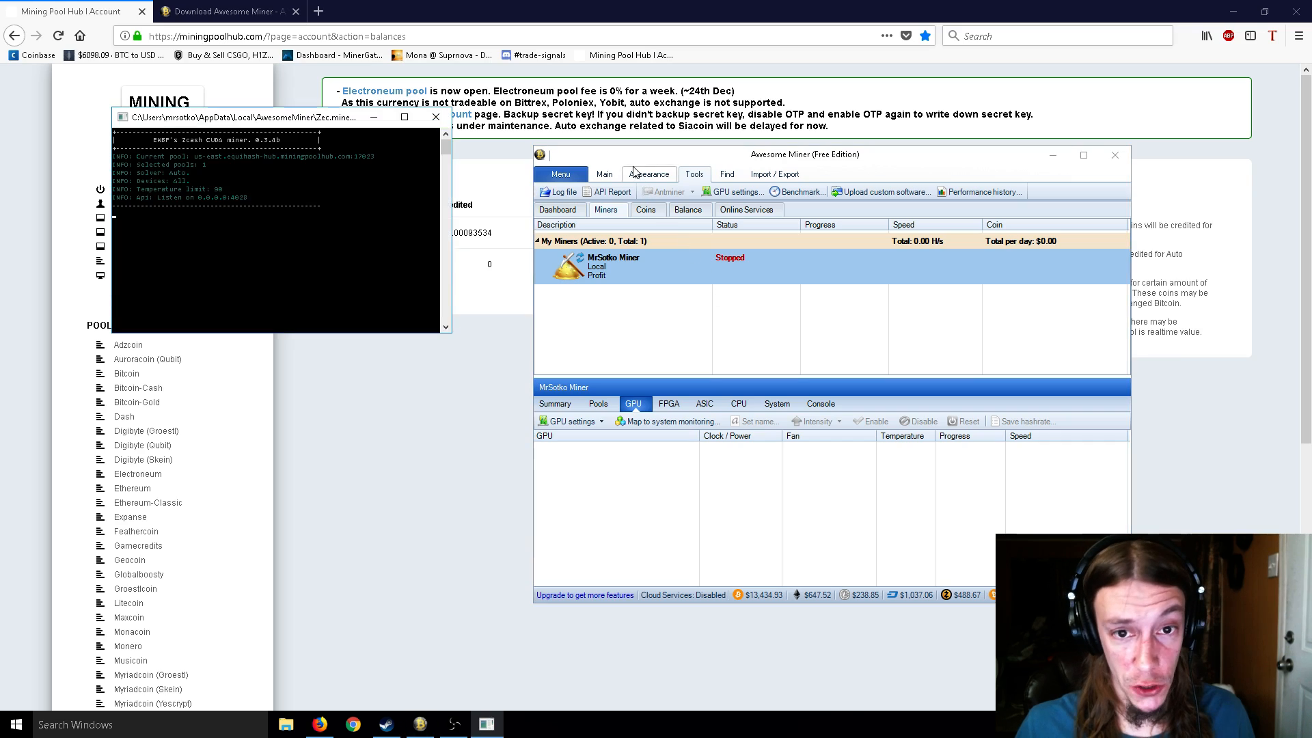
right_click(619, 269)
click(676, 369)
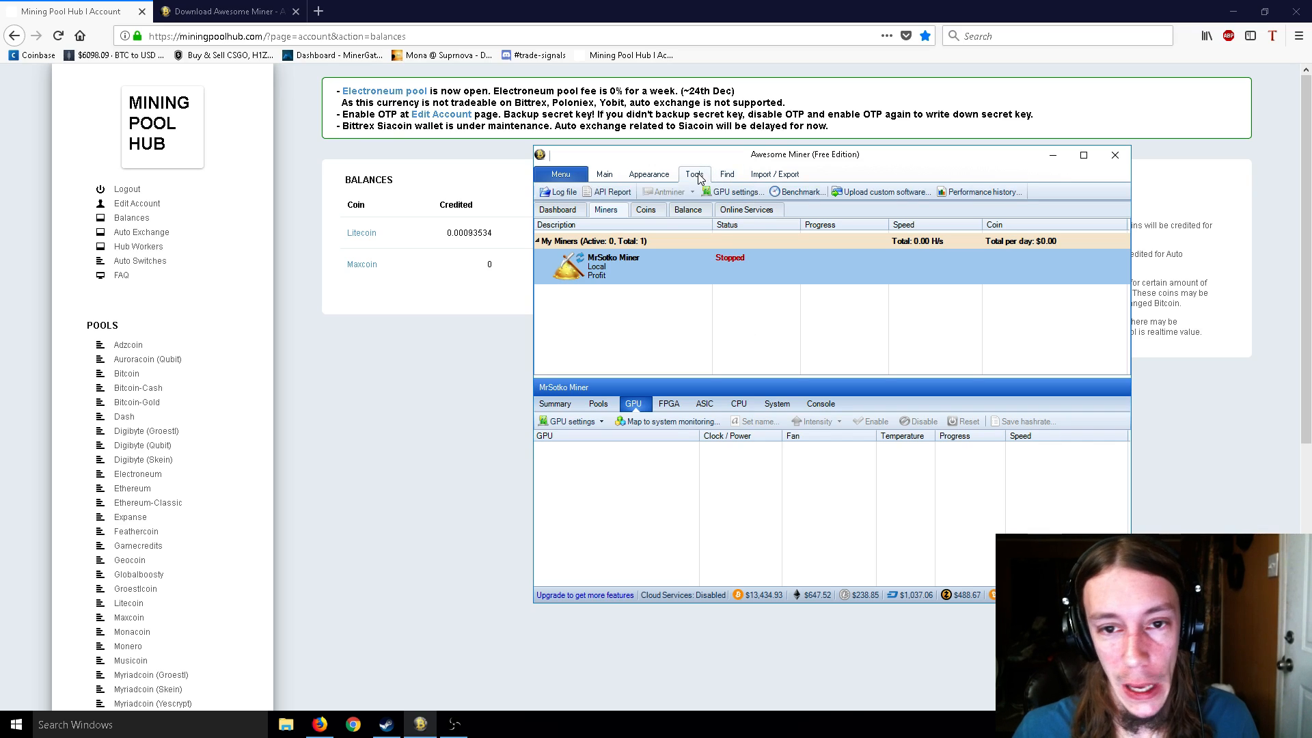
Open the Benchmark tool to check the profile and GPU selection, and close it without running a benchmark.
click(783, 193)
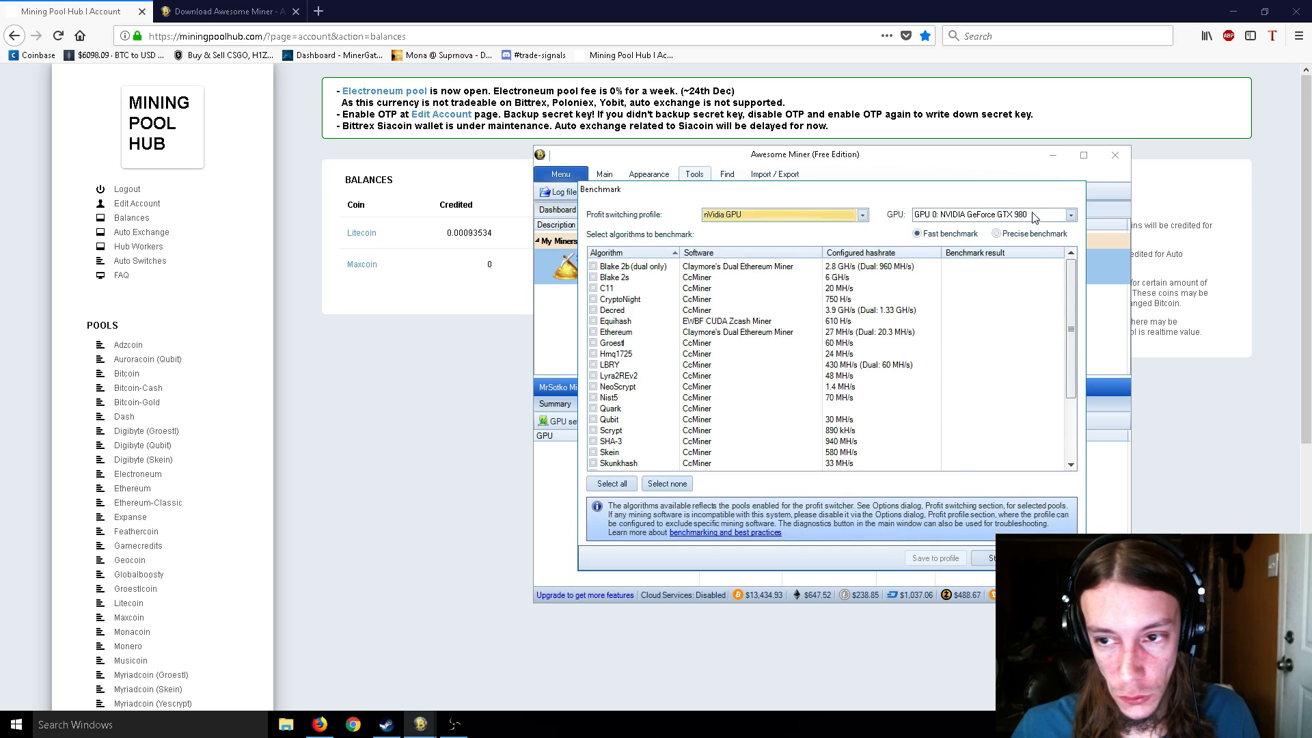
click(1051, 558)
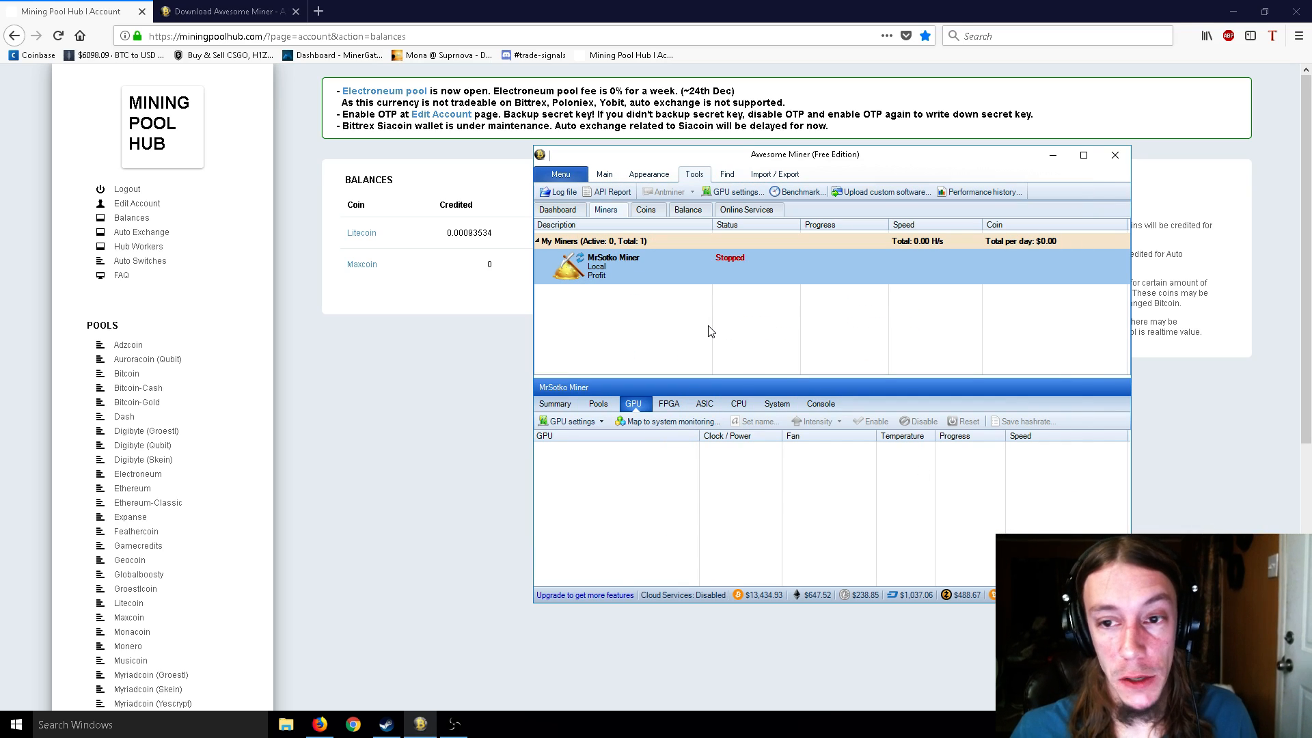
Switch to the Mining Pool Hub balances in the browser, check Litecoin's credited amount, and return to Awesome Miner.
click(413, 330)
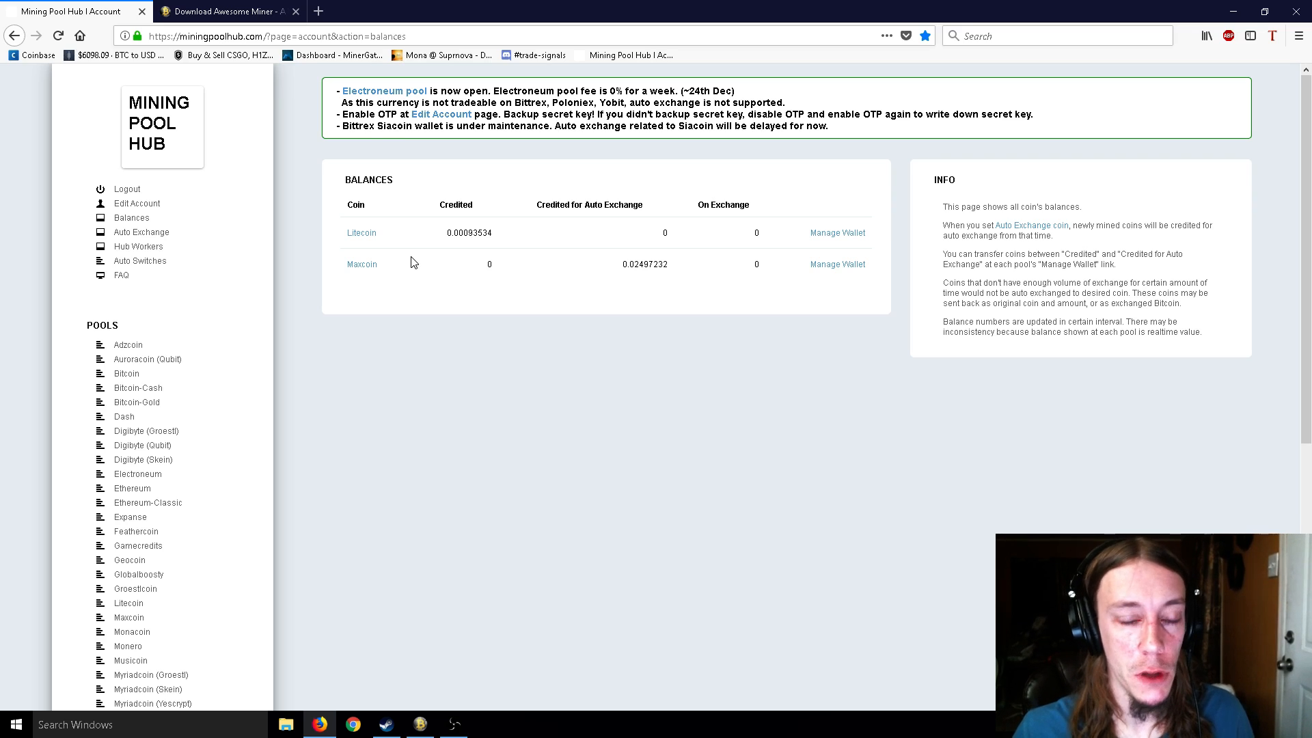
drag(445, 234, 492, 243)
click(508, 253)
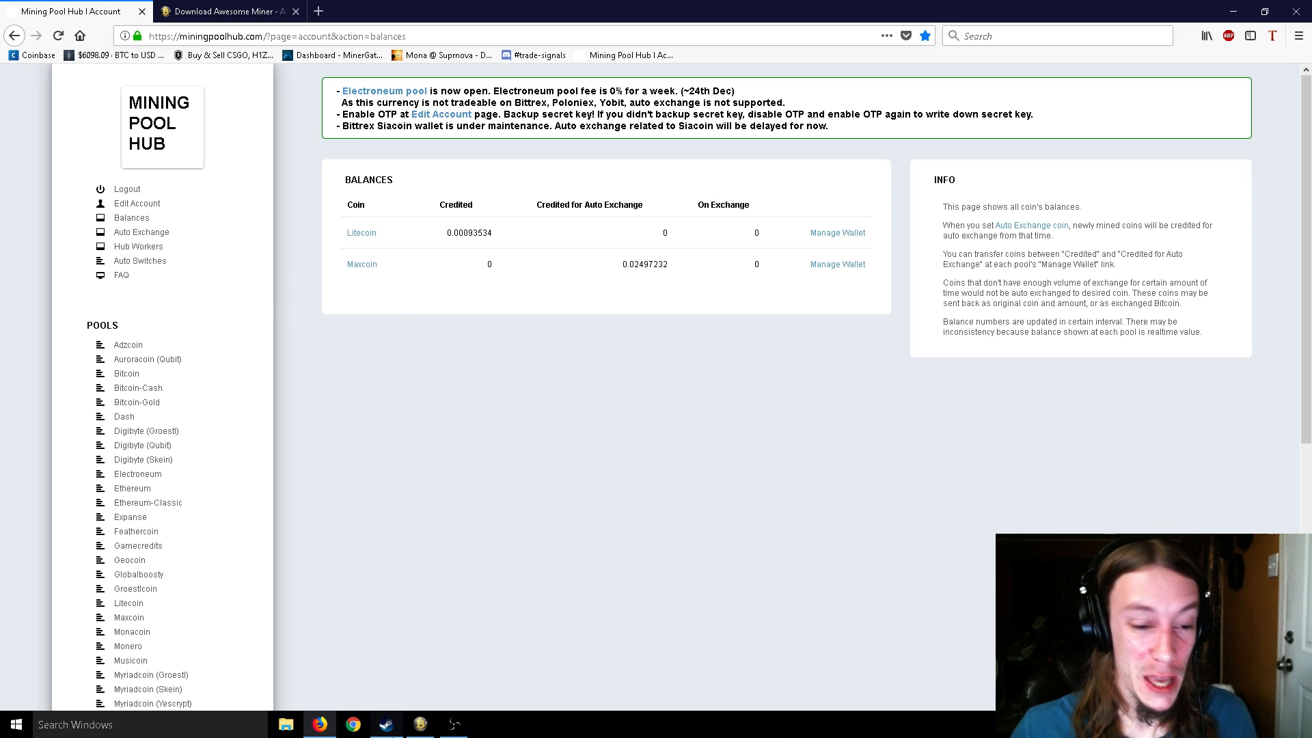
click(420, 728)
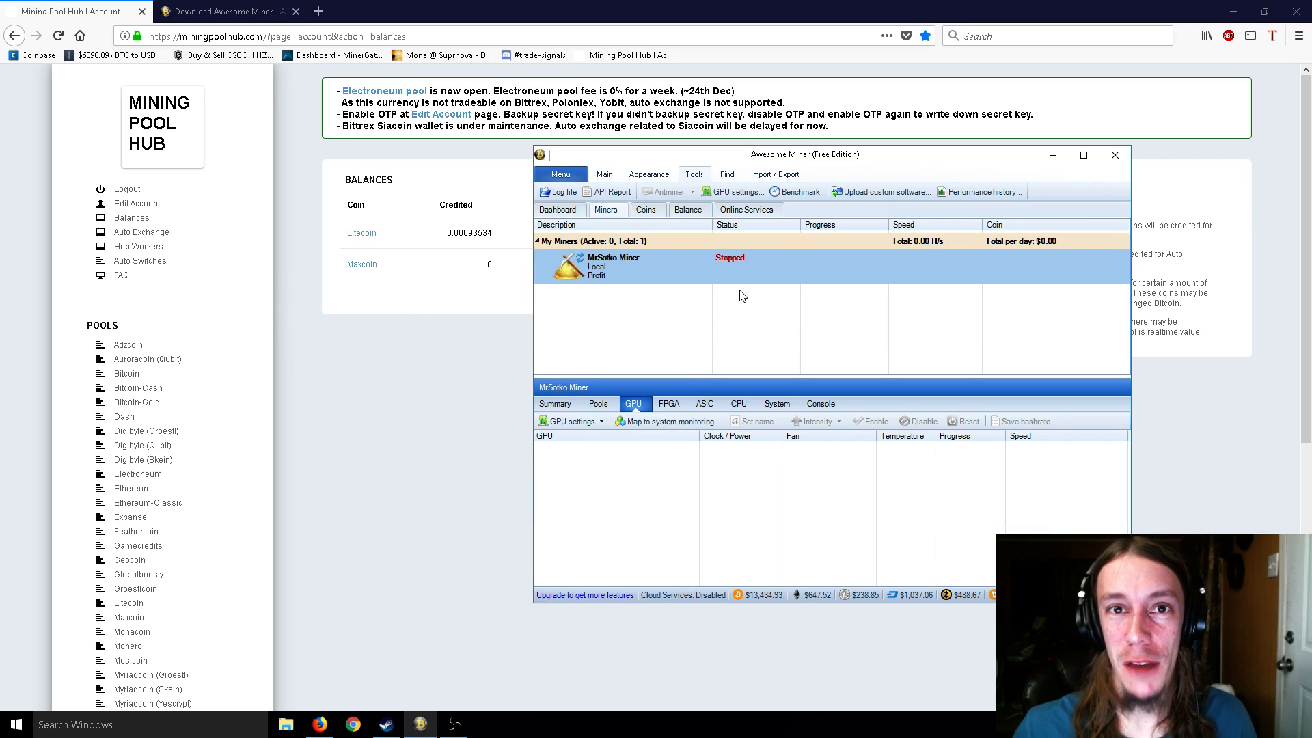